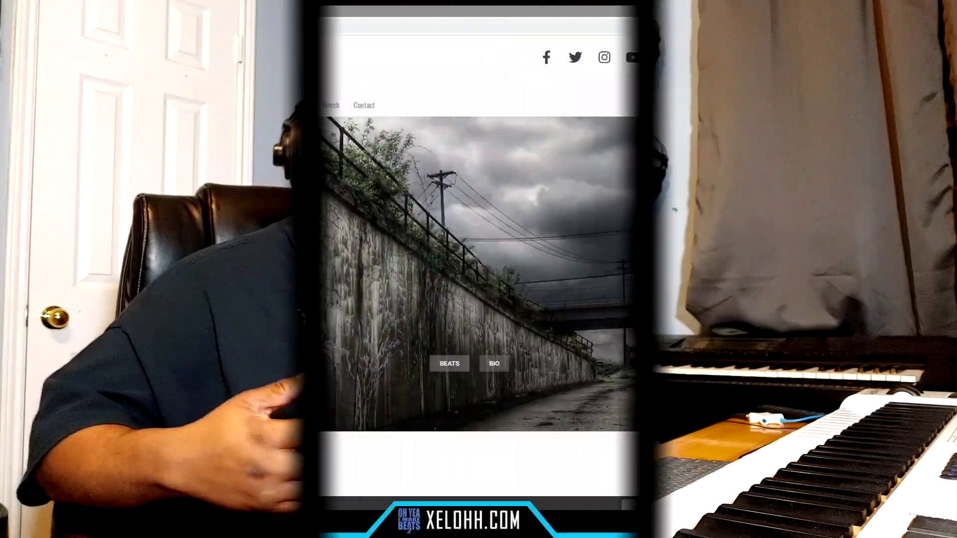
Step: Look through the beat store list and the purchase instructions on the xelohh.com home page
scroll(779, 226, down, 3)
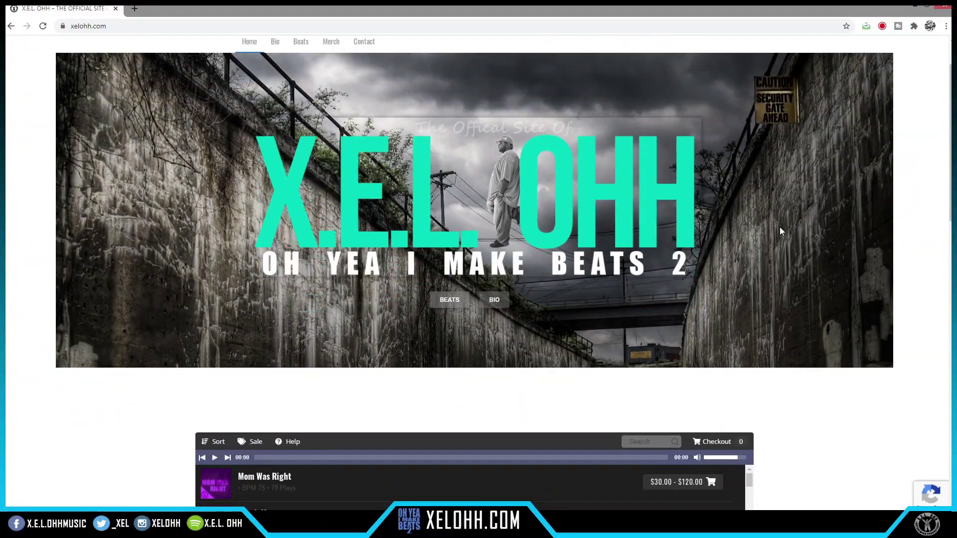
scroll(795, 237, down, 5)
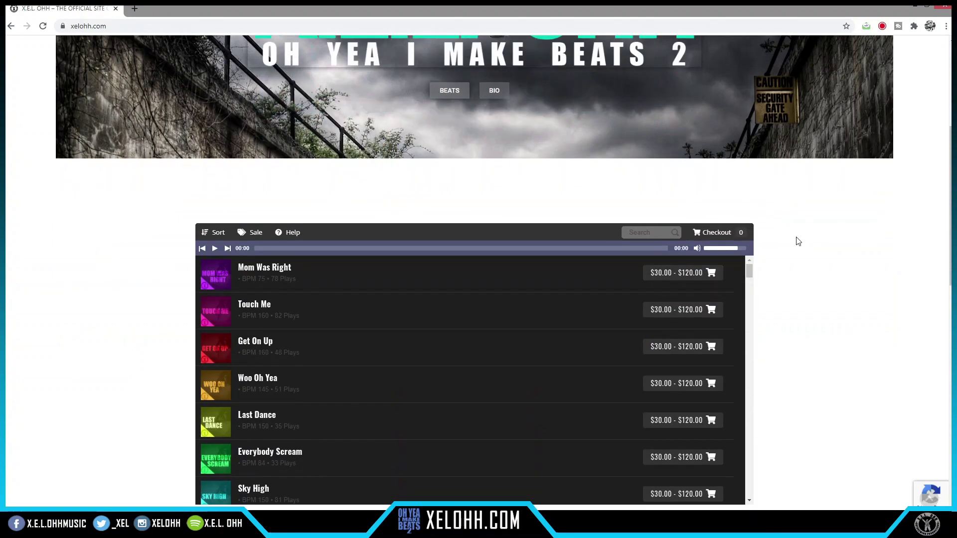
scroll(682, 216, down, 5)
scroll(682, 220, down, 15)
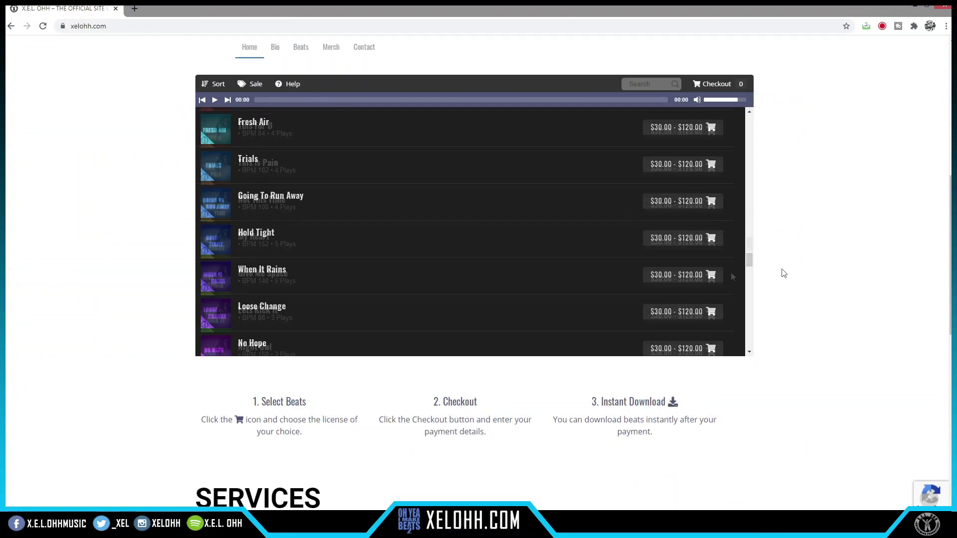
scroll(784, 275, down, 2)
scroll(784, 275, down, 4)
Step: Expand the Videos section under Services and look through the music videos
click(399, 260)
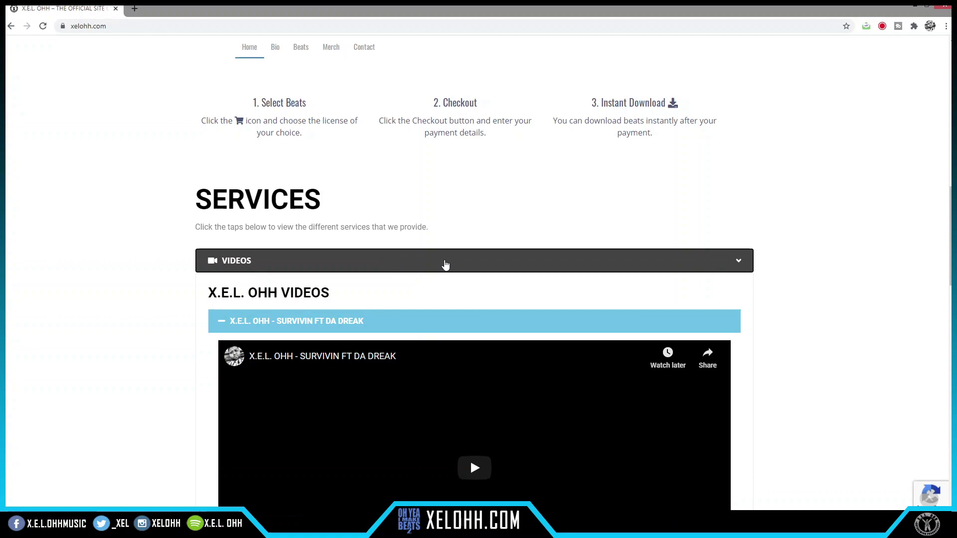
scroll(459, 274, down, 2)
scroll(748, 280, down, 10)
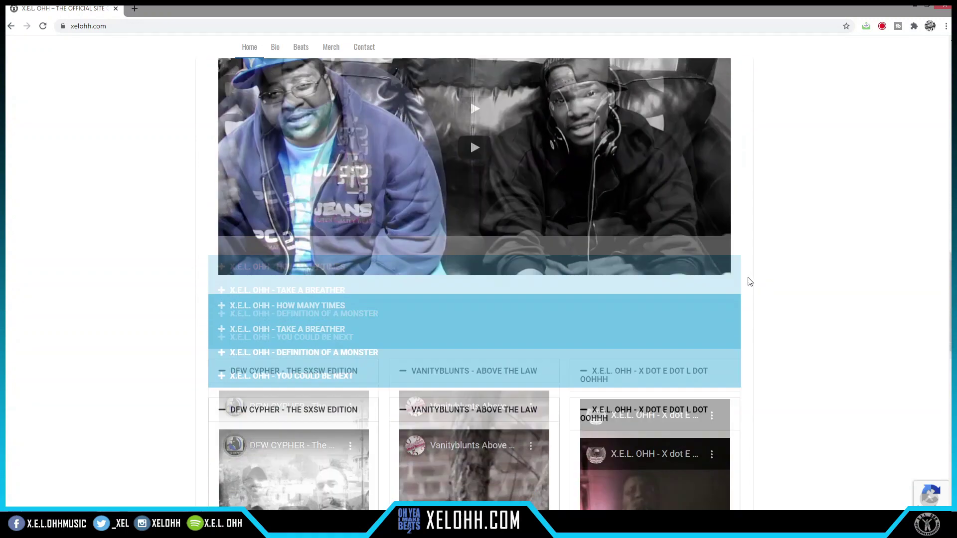
scroll(748, 279, down, 5)
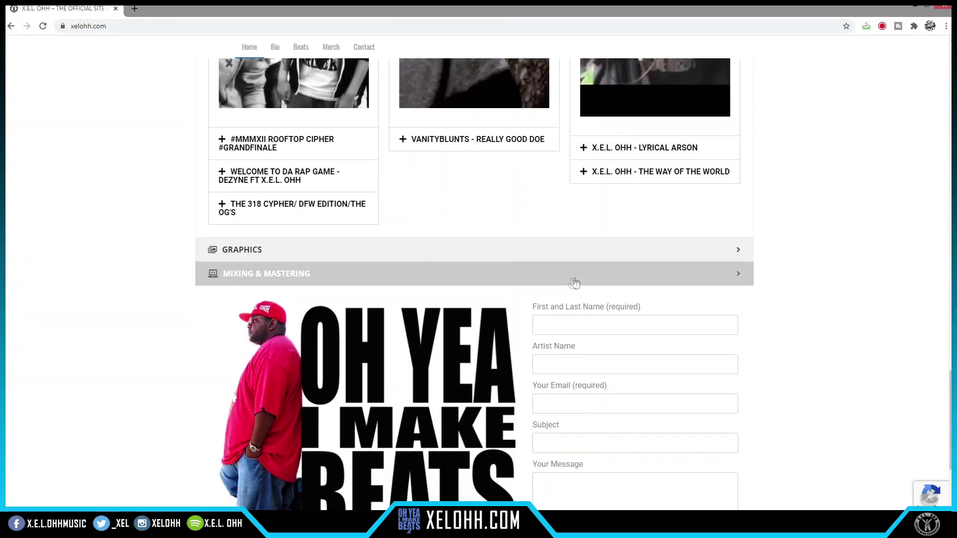
Step: Expand the Graphics section under Services and look through the flyers and logos
click(586, 256)
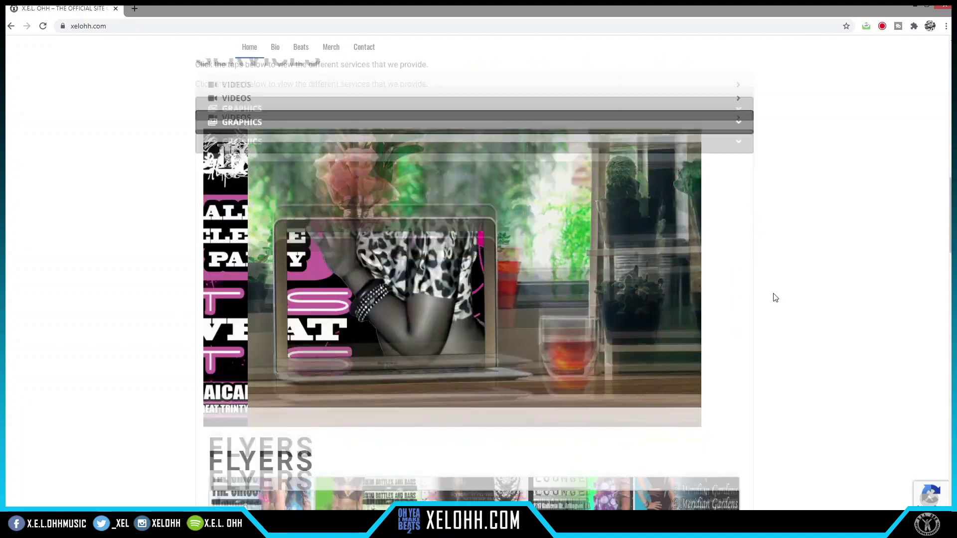
scroll(775, 297, down, 6)
scroll(776, 297, down, 12)
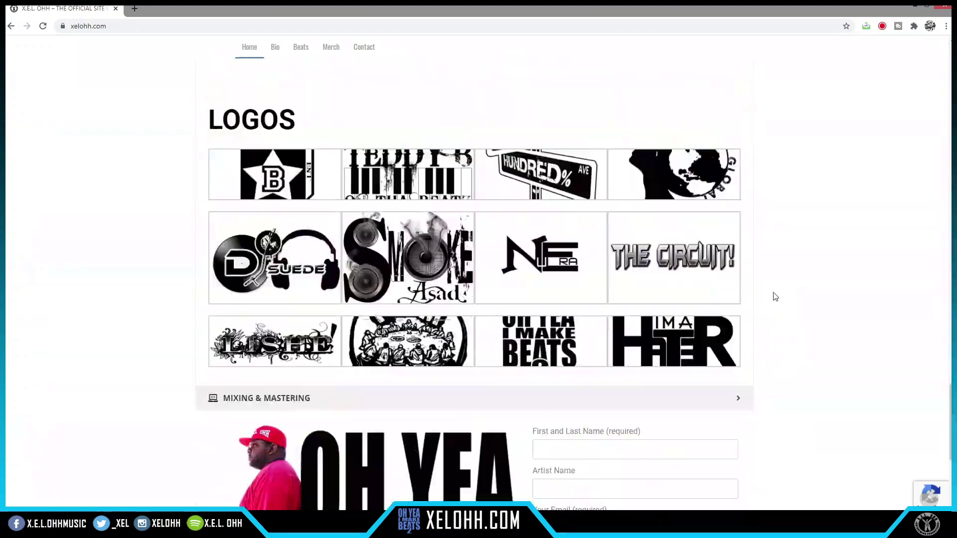
click(553, 214)
scroll(750, 286, down, 20)
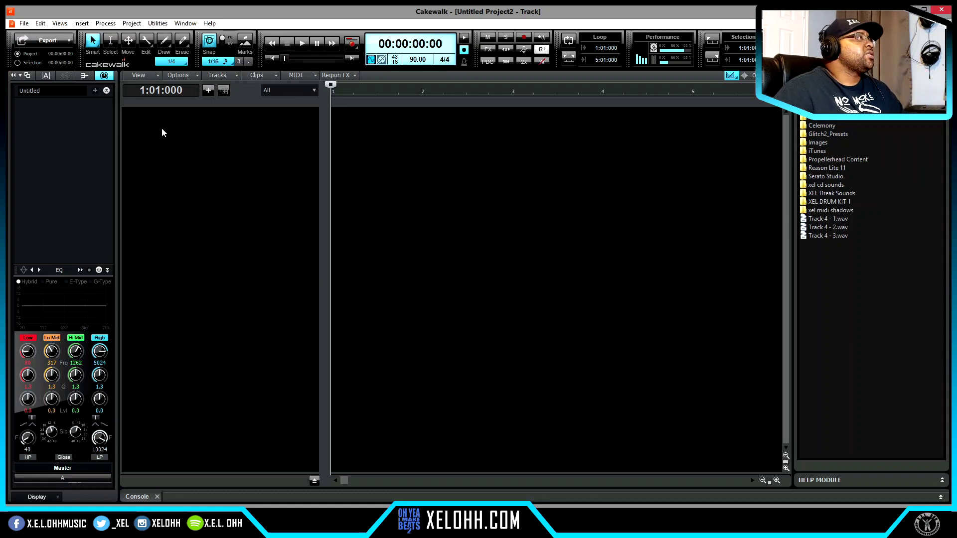
Step: In Cakewalk, add five instrument tracks that use Komplete Kontrol with Omni input
click(208, 91)
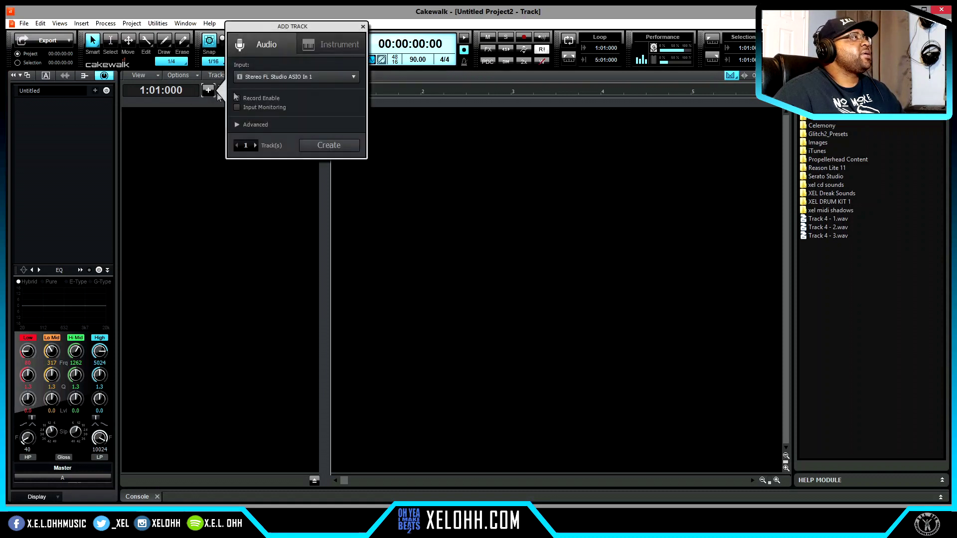
click(343, 48)
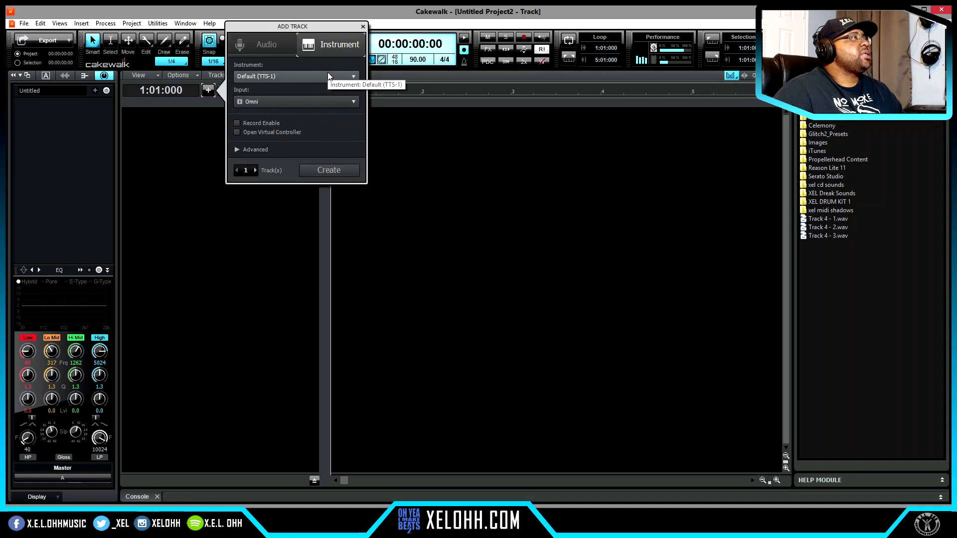
click(356, 78)
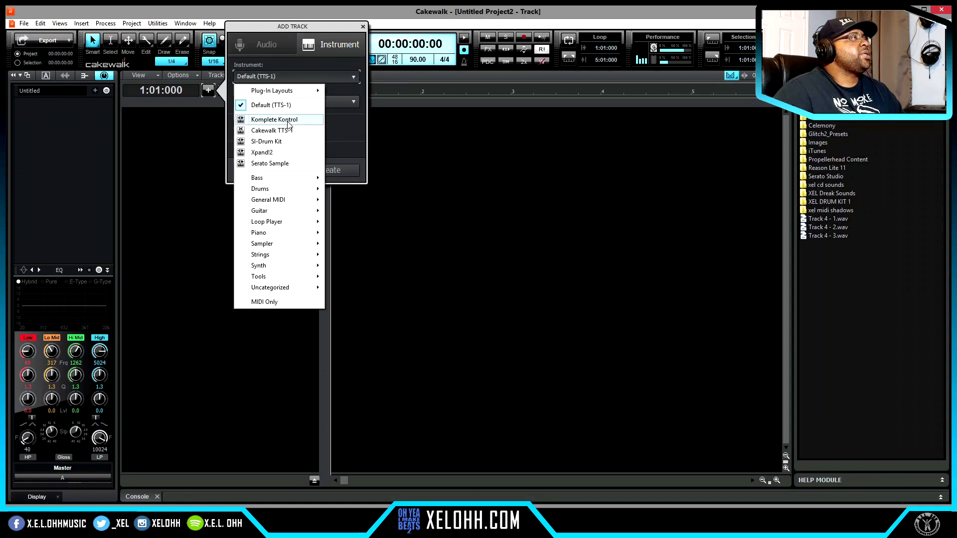
click(286, 121)
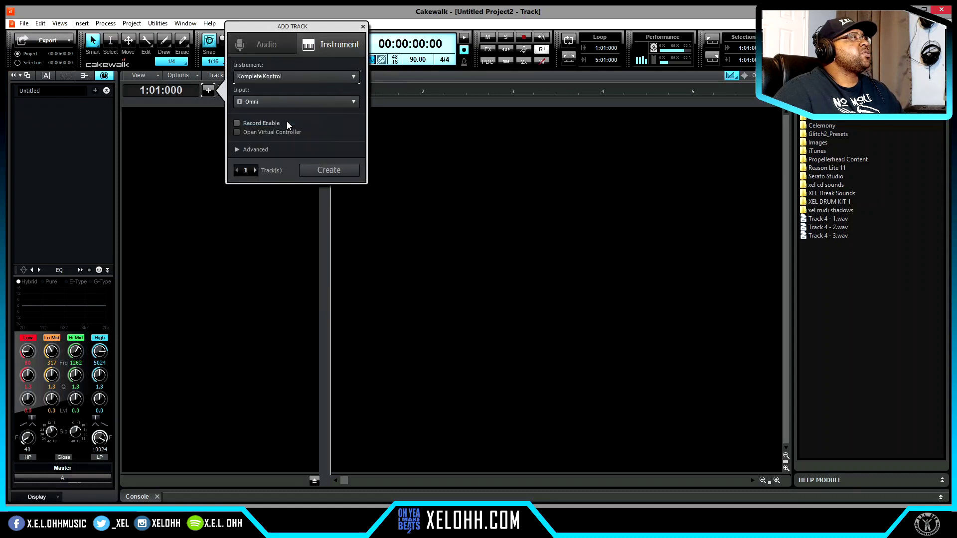
click(238, 150)
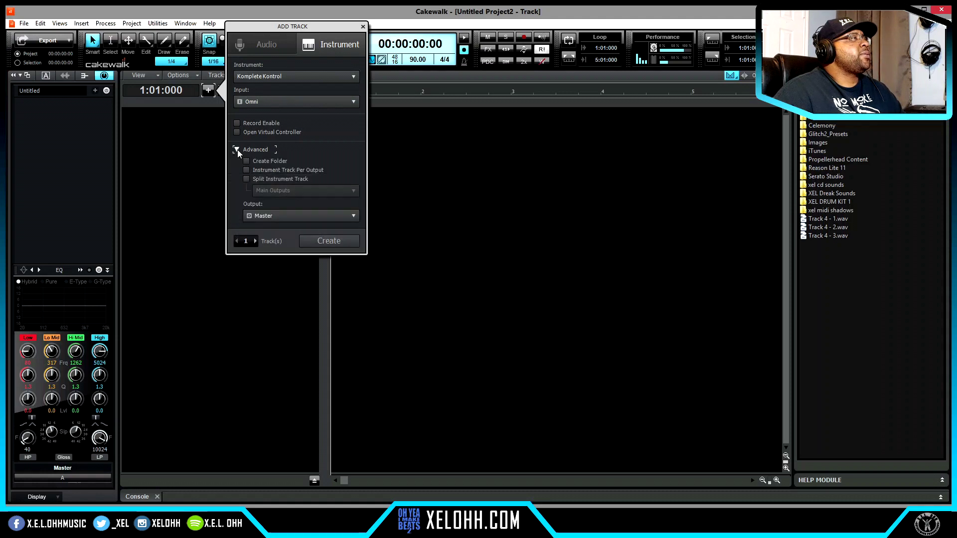
click(237, 149)
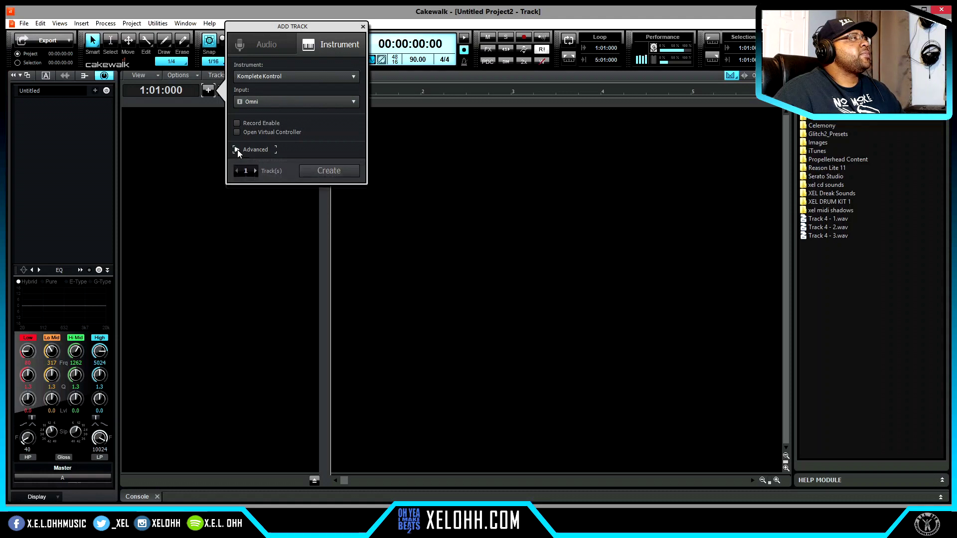
click(255, 171)
click(256, 171)
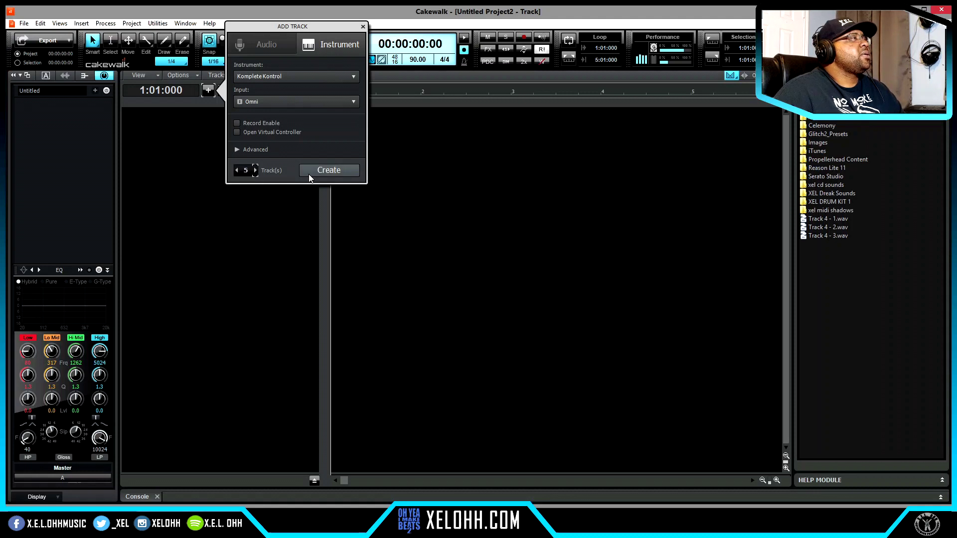
click(330, 170)
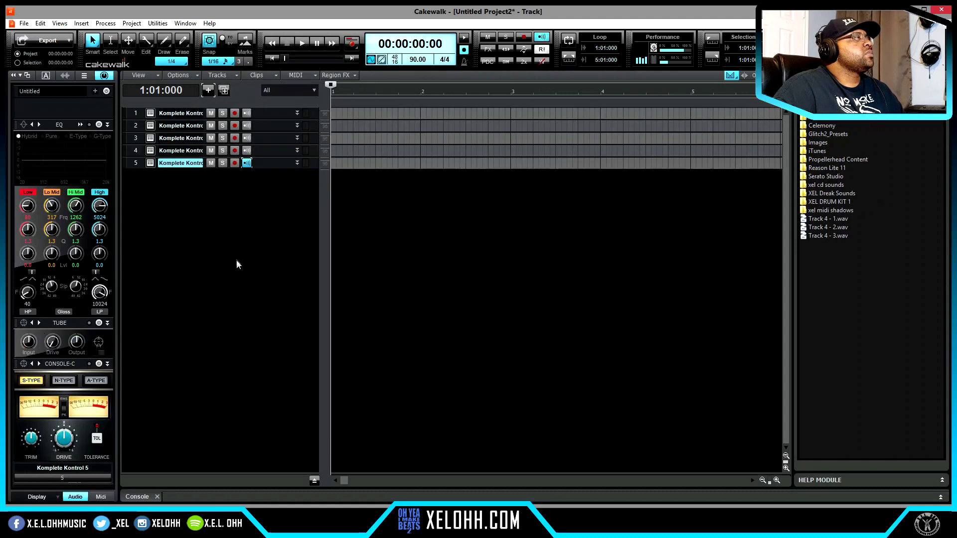
Step: Open the Komplete Kontrol instrument on track 5 and set the project tempo to 140 BPM
click(149, 163)
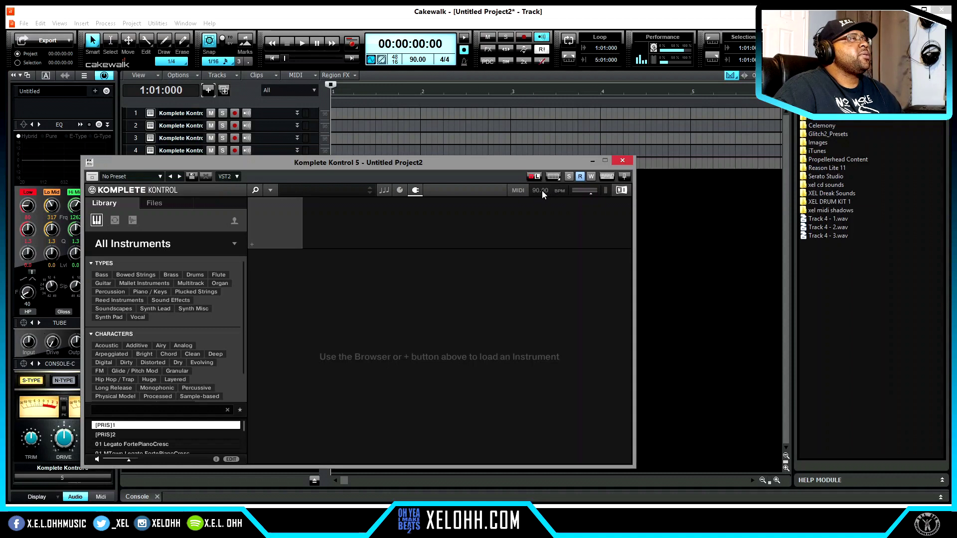
double_click(415, 60)
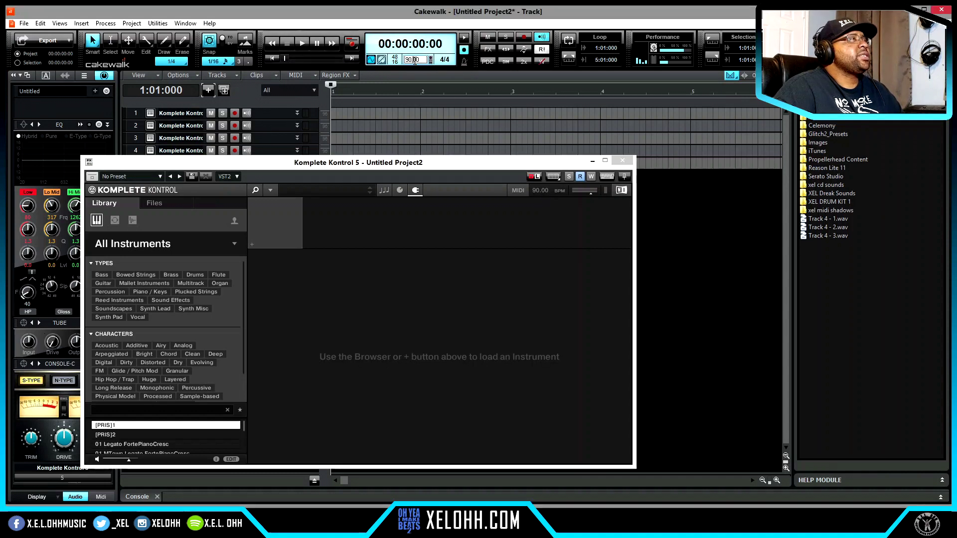
text(140)
key(Return)
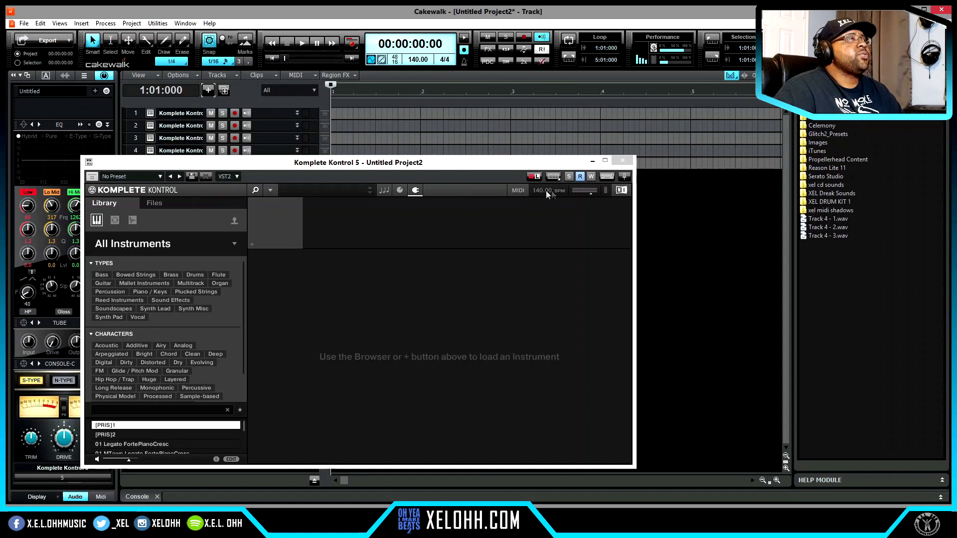
Step: View Komplete Kontrol's MIDI Learn knob assignments and return to the plug-in view
click(518, 190)
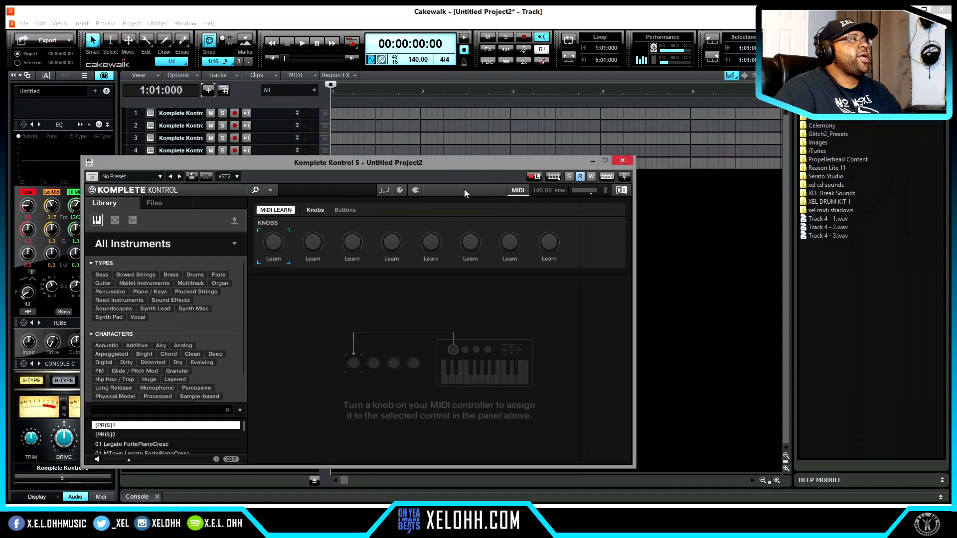
click(415, 190)
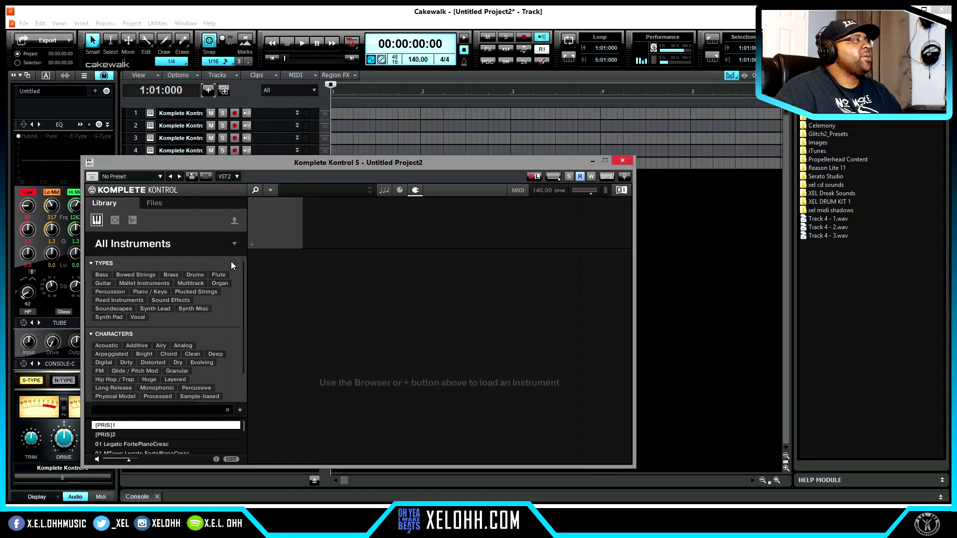
Step: Go up to the Cymatics folder in Komplete Kontrol's file browser and look through the sample packs
click(154, 203)
click(97, 256)
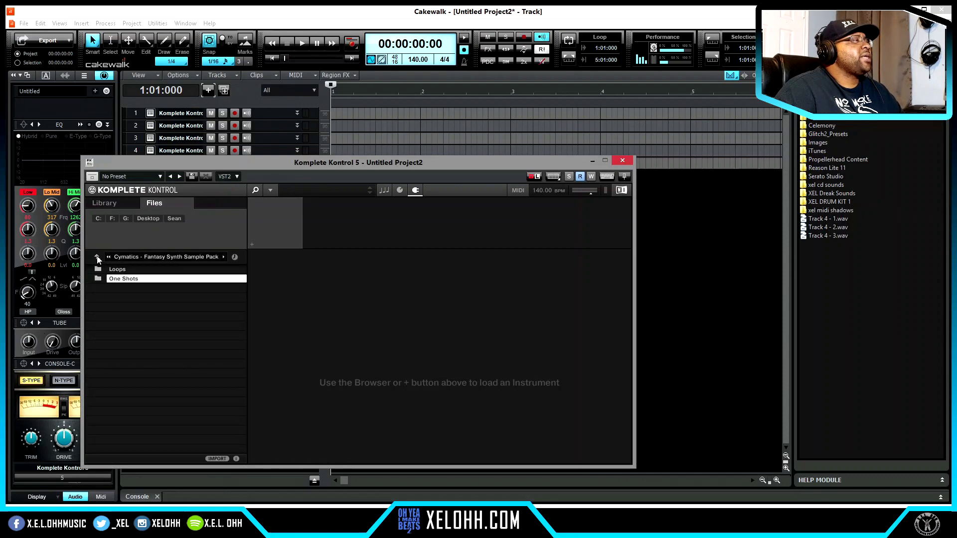
click(97, 257)
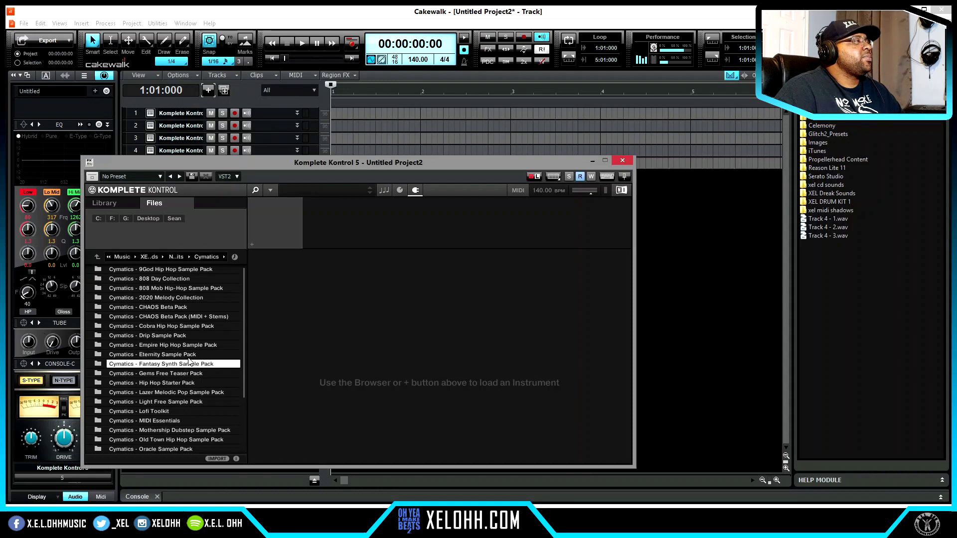
scroll(190, 337, down, 2)
scroll(188, 333, down, 1)
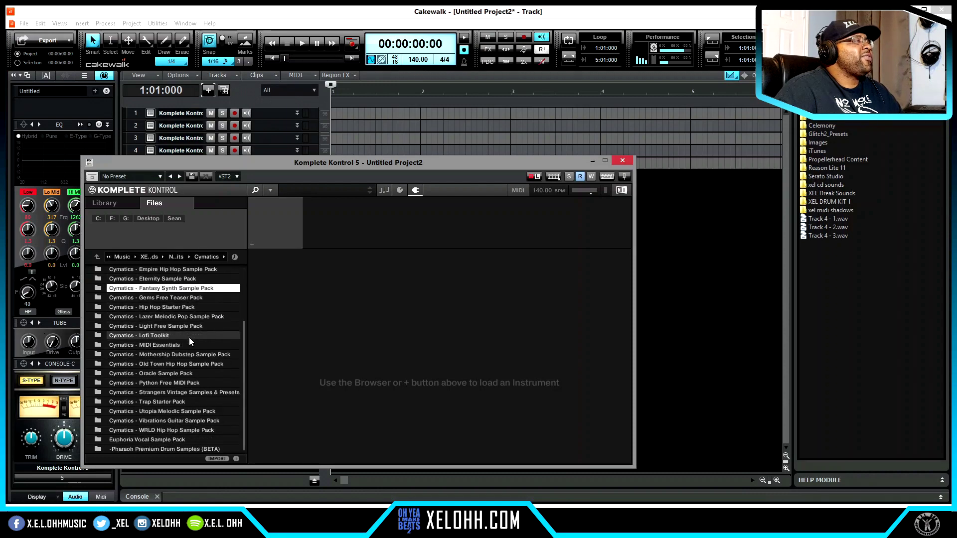
scroll(187, 401, up, 2)
scroll(191, 402, up, 2)
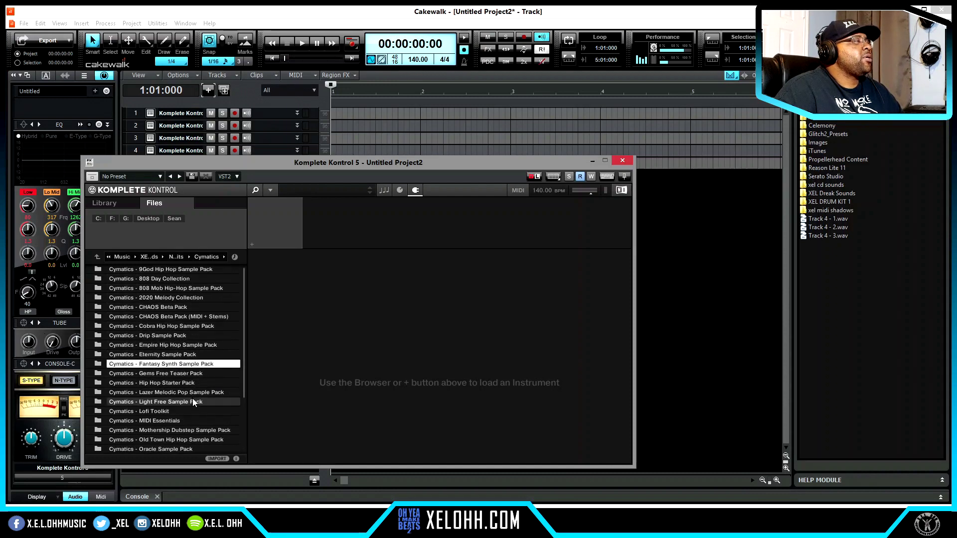
Step: Load the PLUCK Wood - C.wav sample from the One Shots folder of the Cymatics - Fantasy Synth Sample Pack
double_click(166, 366)
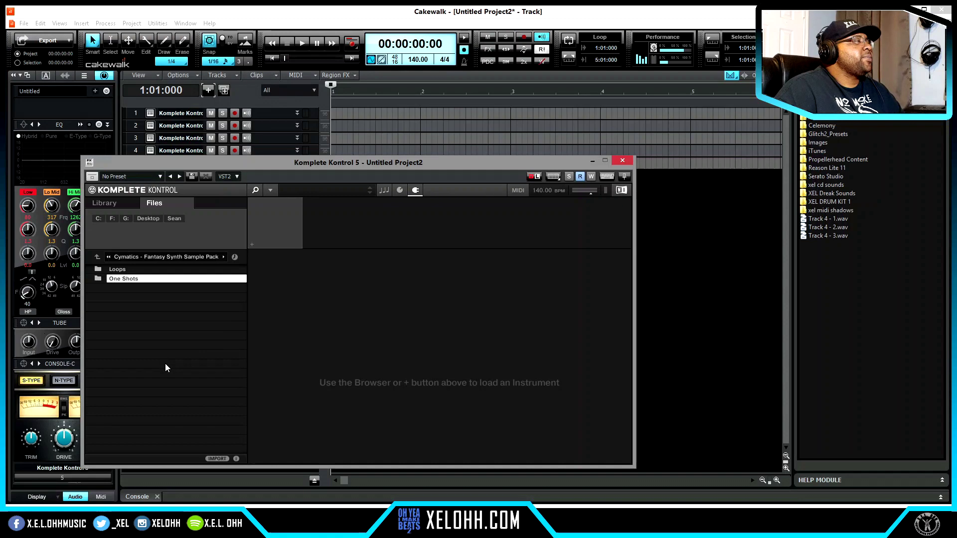
double_click(121, 282)
click(195, 278)
click(191, 335)
click(192, 344)
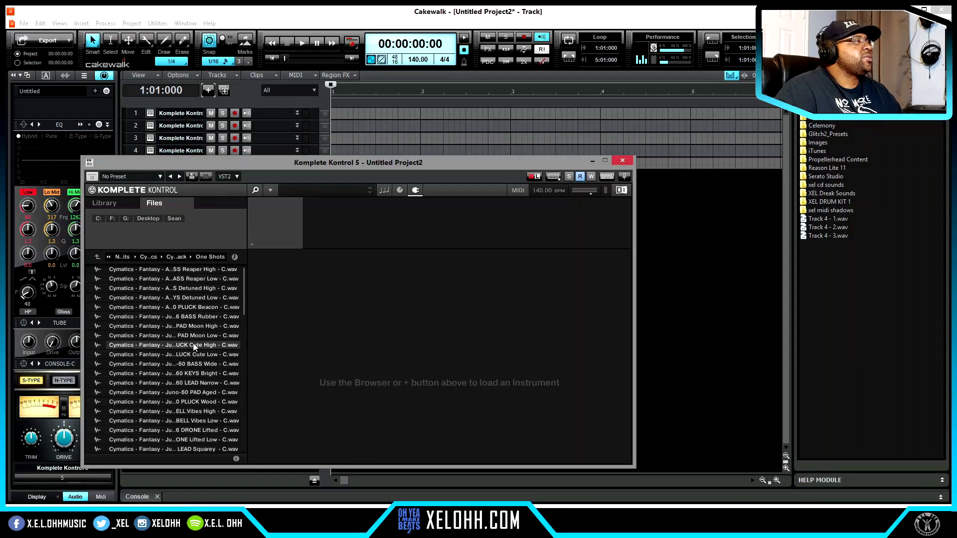
double_click(189, 402)
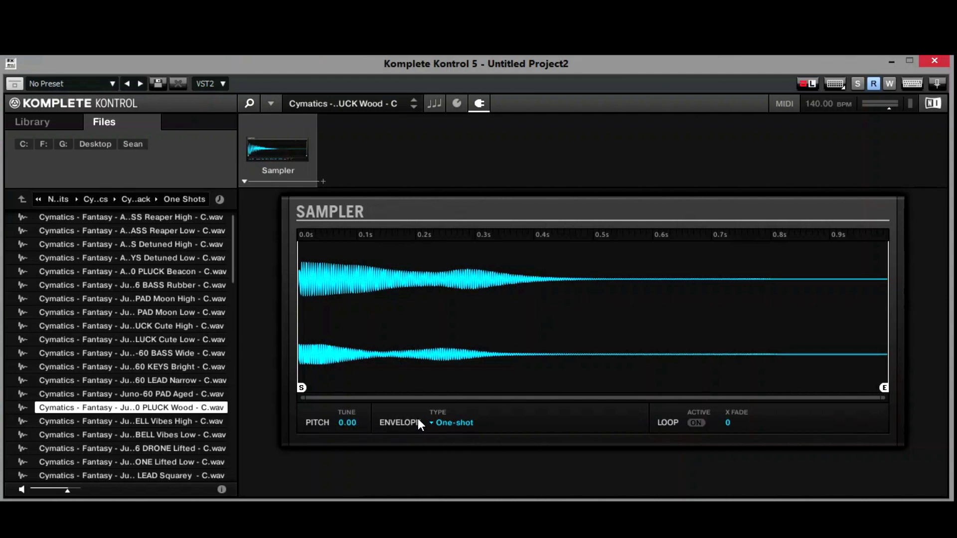
Step: Try the sampler's AHD envelope type, and set the envelope type to ADSR
click(432, 423)
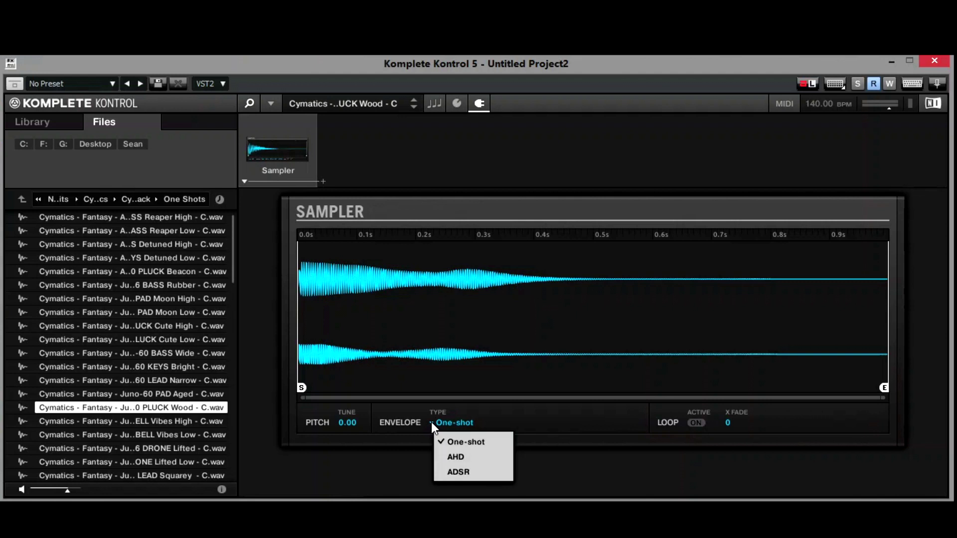
click(465, 456)
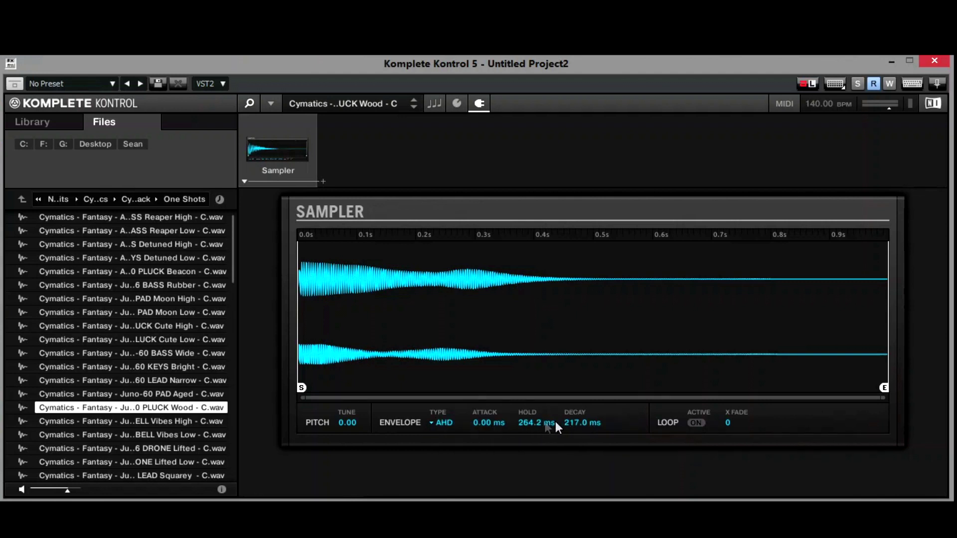
click(428, 423)
click(444, 423)
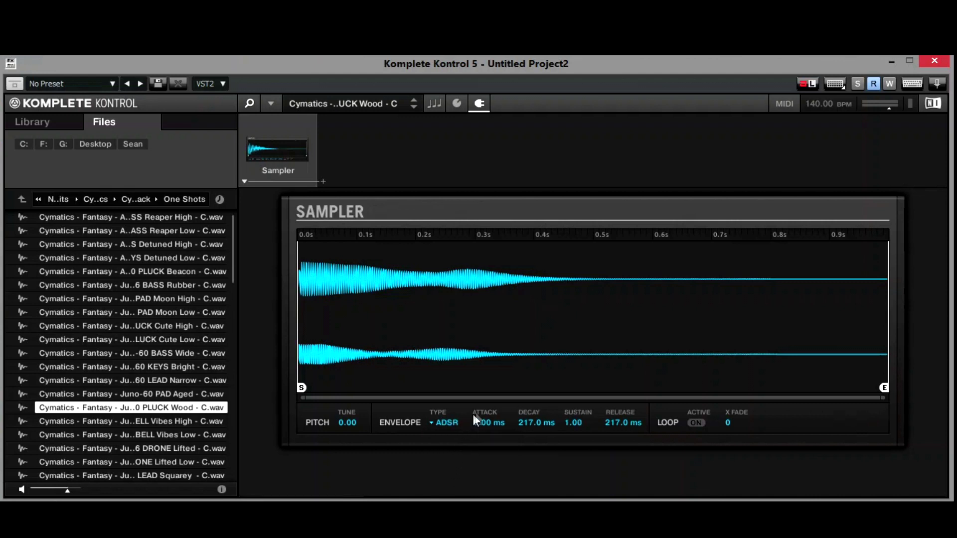
Step: Activate the sampler's loop and narrow the loop region to about 0.13–0.16 s of the sample
click(696, 423)
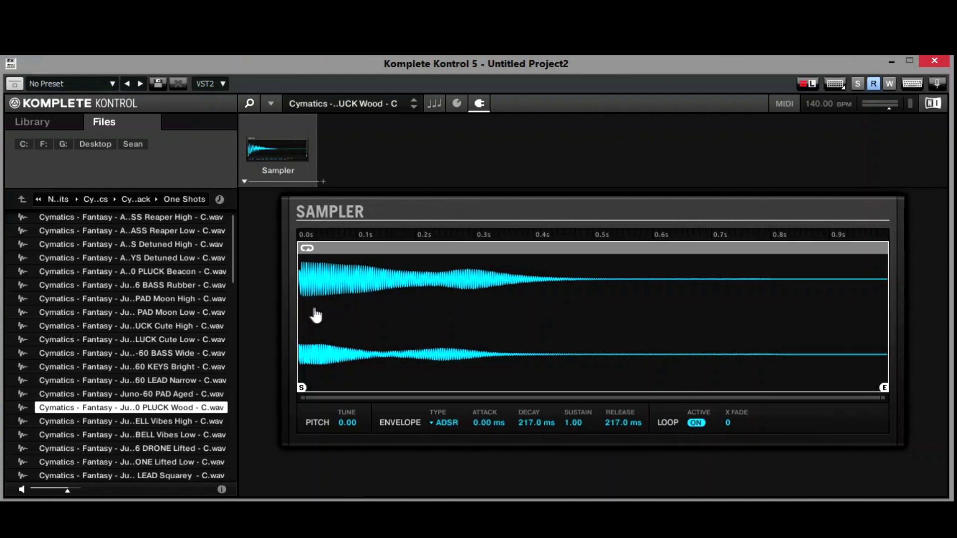
drag(299, 308, 373, 306)
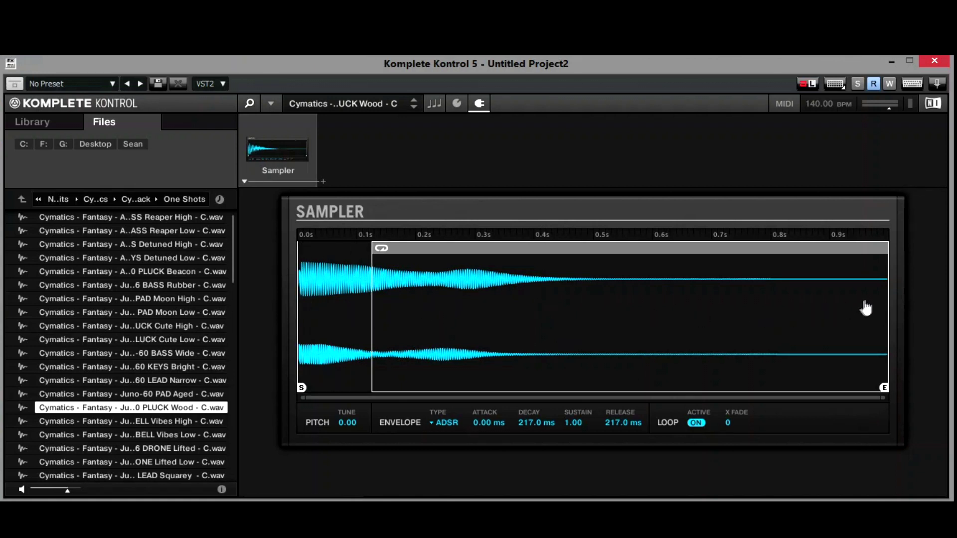
drag(884, 289, 392, 320)
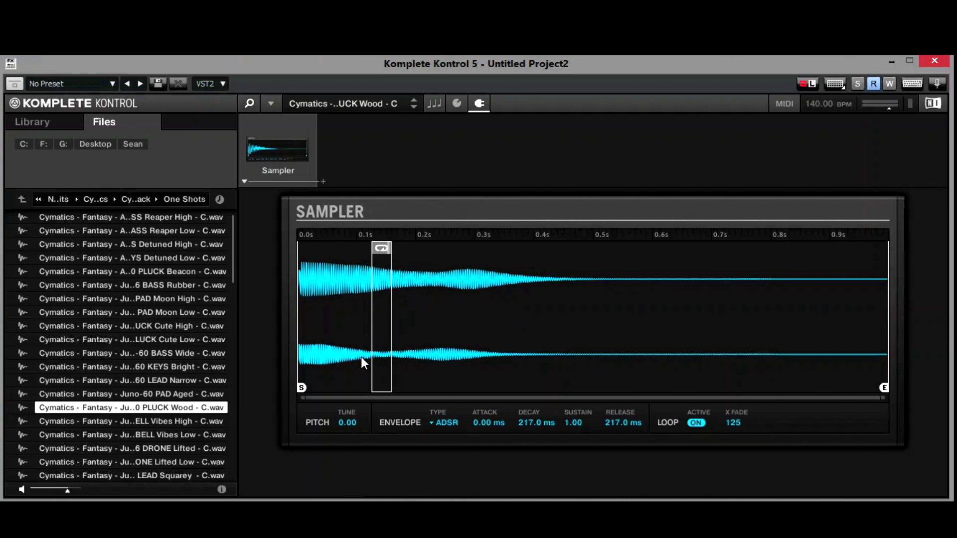
Step: Turn off the sampler's loop so the whole sample plays from its start marker to its end marker
click(697, 423)
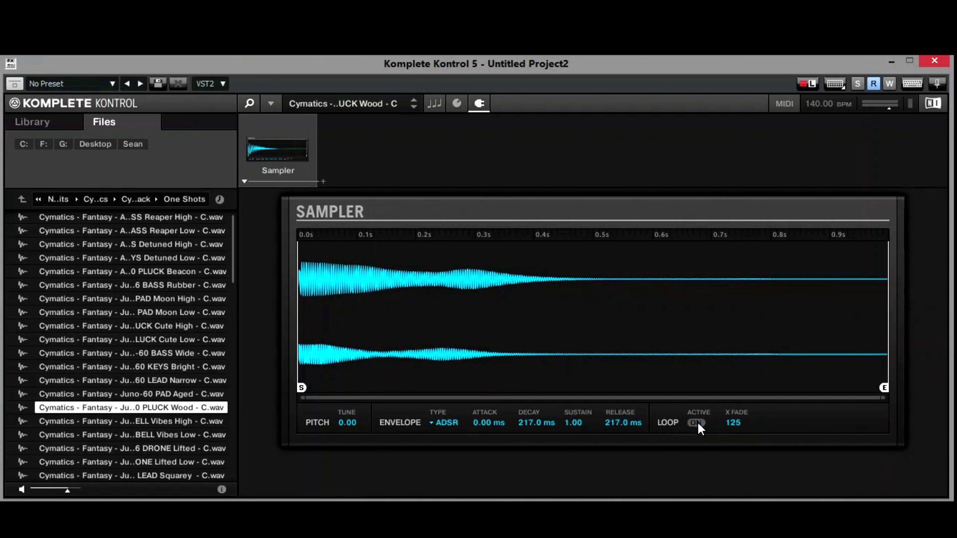
mouse_move(294, 383)
mouse_down()
mouse_move(413, 390)
mouse_move(278, 406)
mouse_up()
mouse_move(881, 390)
mouse_down()
mouse_move(699, 406)
mouse_move(429, 387)
mouse_move(760, 416)
mouse_move(923, 410)
mouse_up()
Step: Look through the effect plug-ins, including the Native Instruments ones, that can be added after the sampler
click(323, 181)
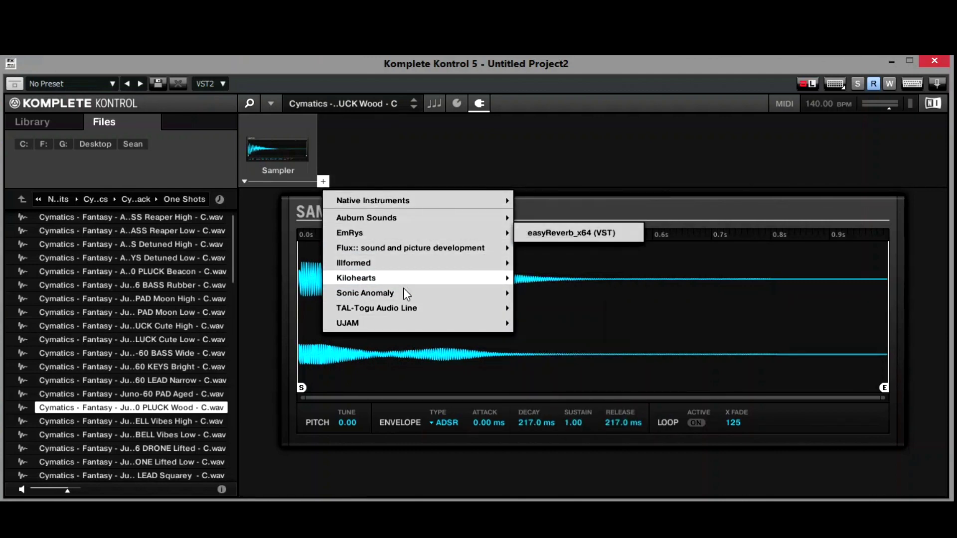
mouse_move(484, 194)
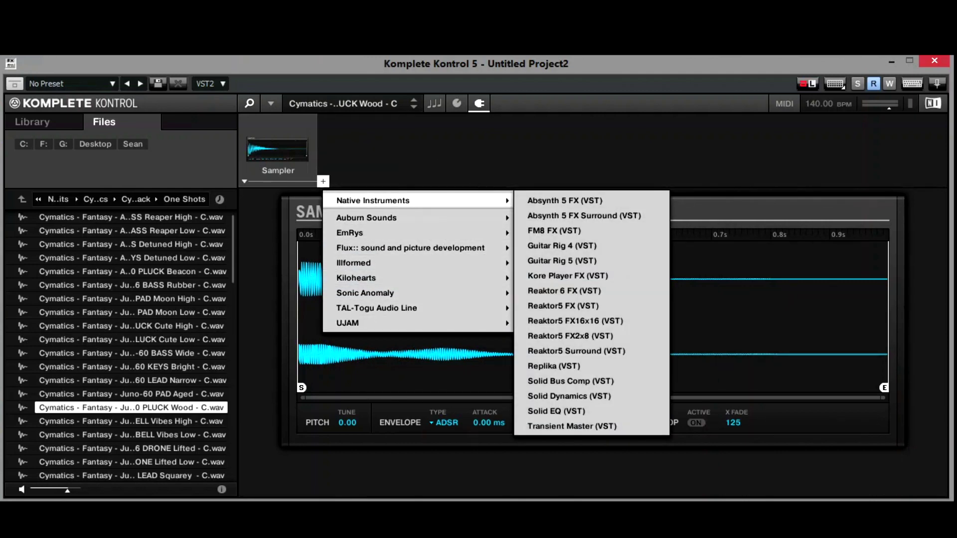
click(464, 152)
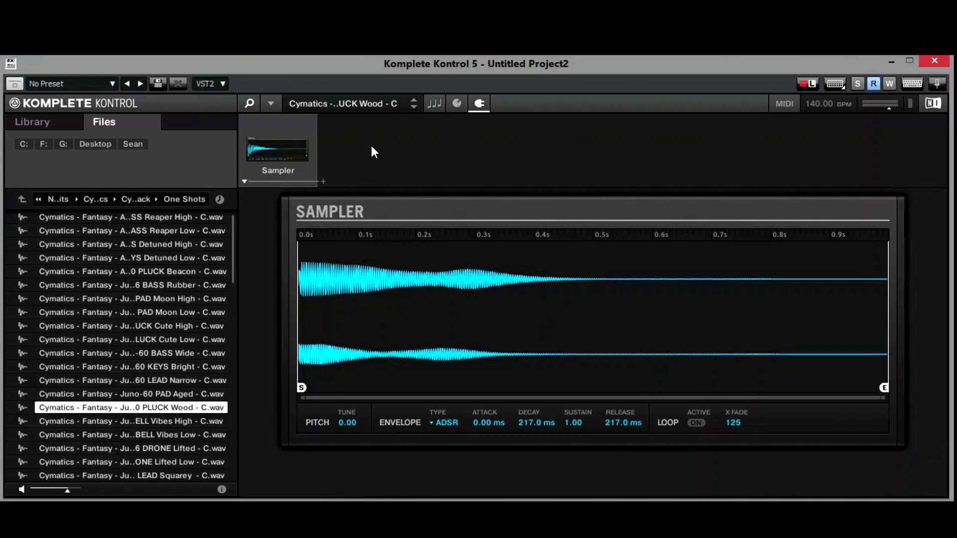
Step: Set the sampler's polyphony to Legato in the voice settings and view the available engine modes
click(456, 103)
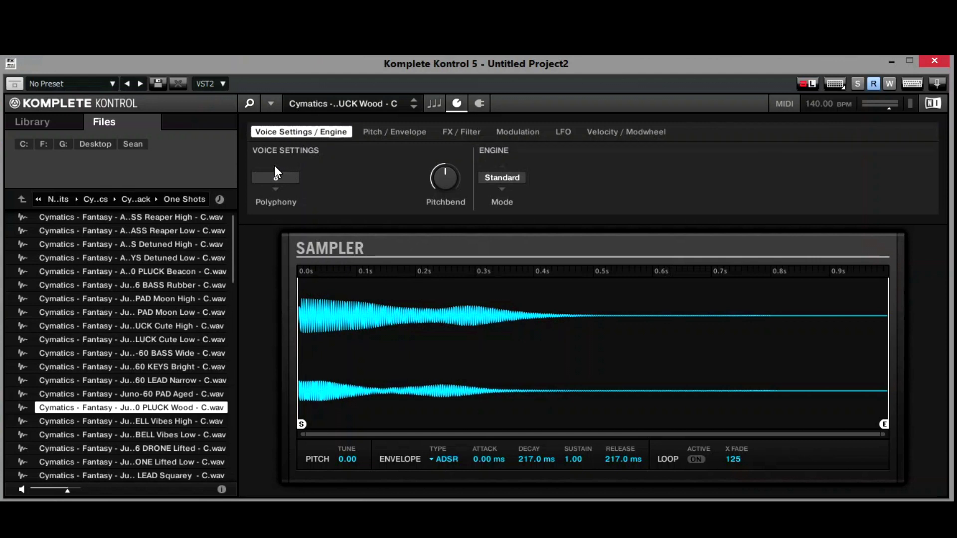
drag(274, 166, 285, 172)
mouse_move(399, 177)
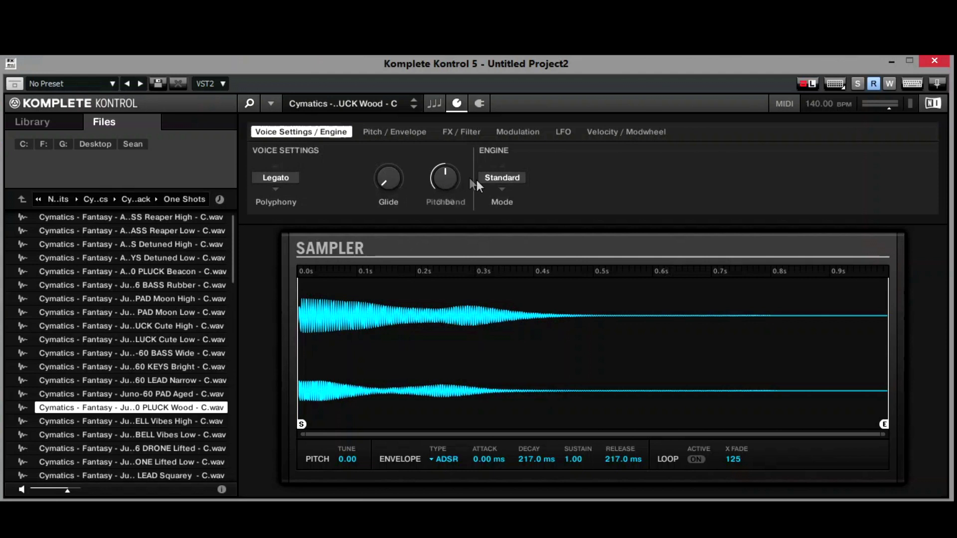
click(507, 178)
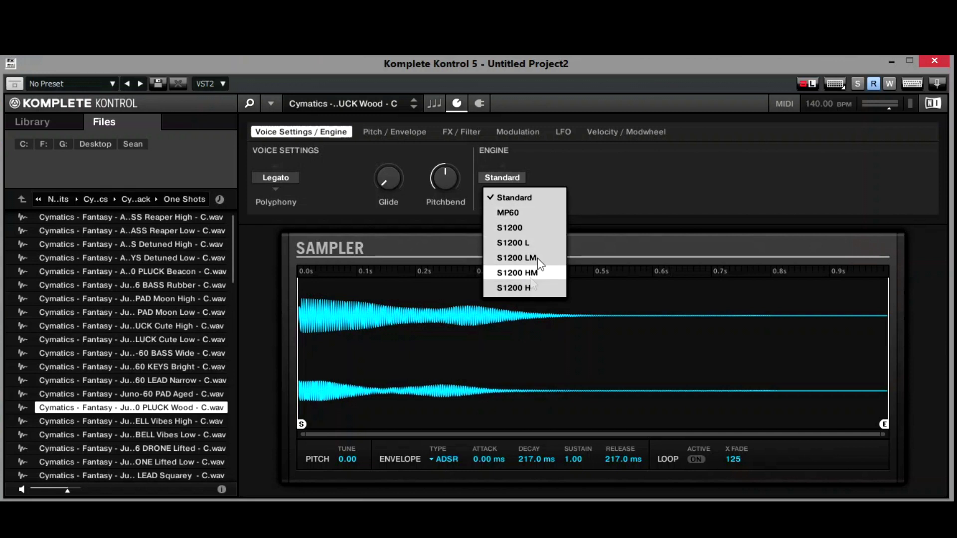
click(591, 164)
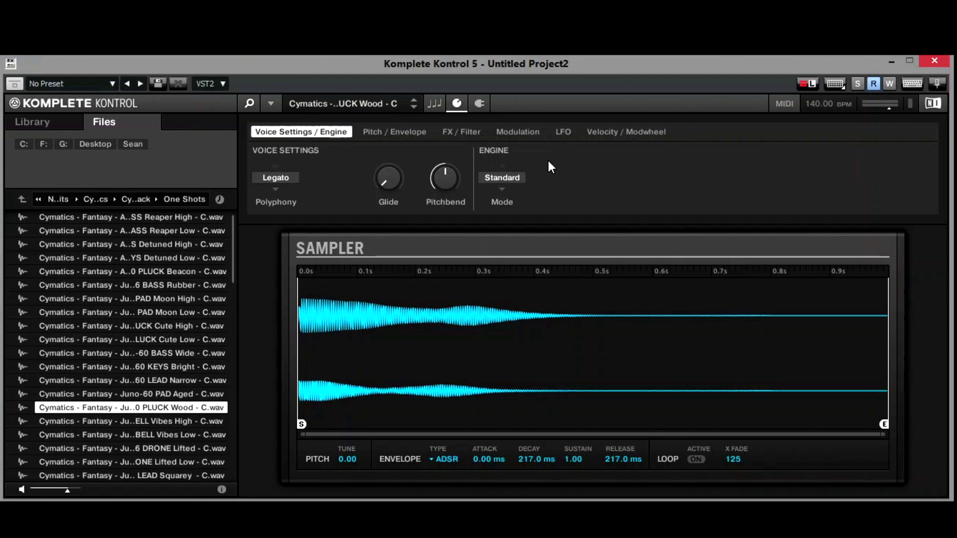
Step: Examine the sampler's Pitch / Envelope, FX / Filter, Modulation, LFO and Velocity / Modwheel parameters, and return to the voice settings
click(393, 131)
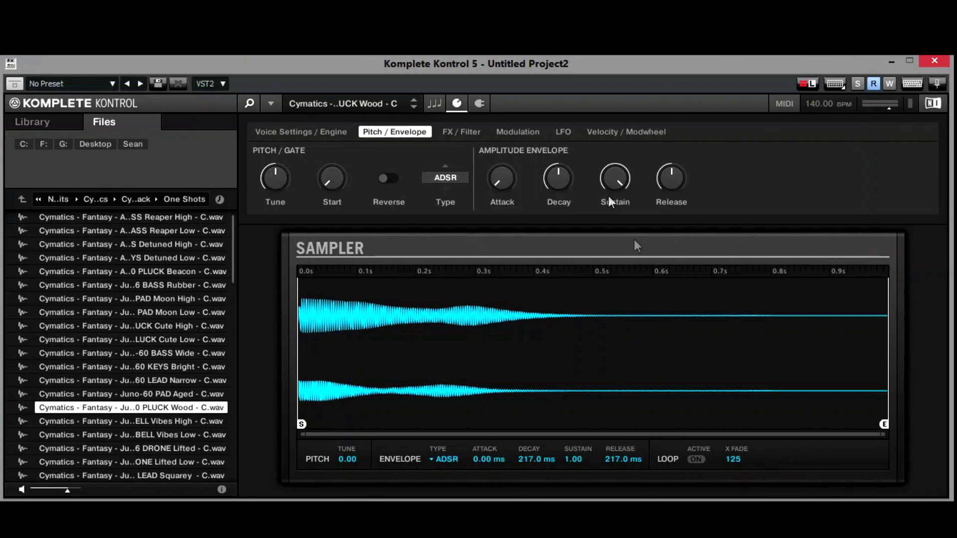
click(467, 132)
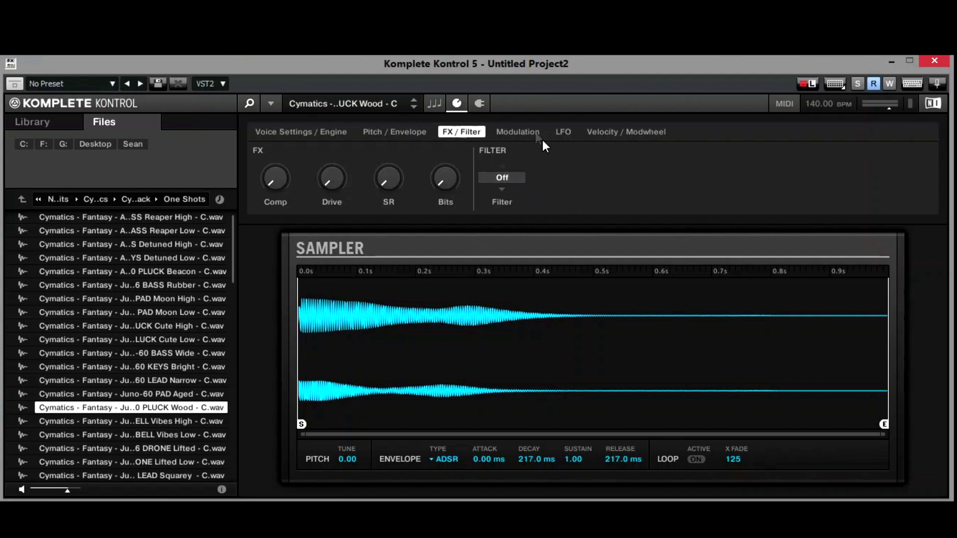
click(516, 128)
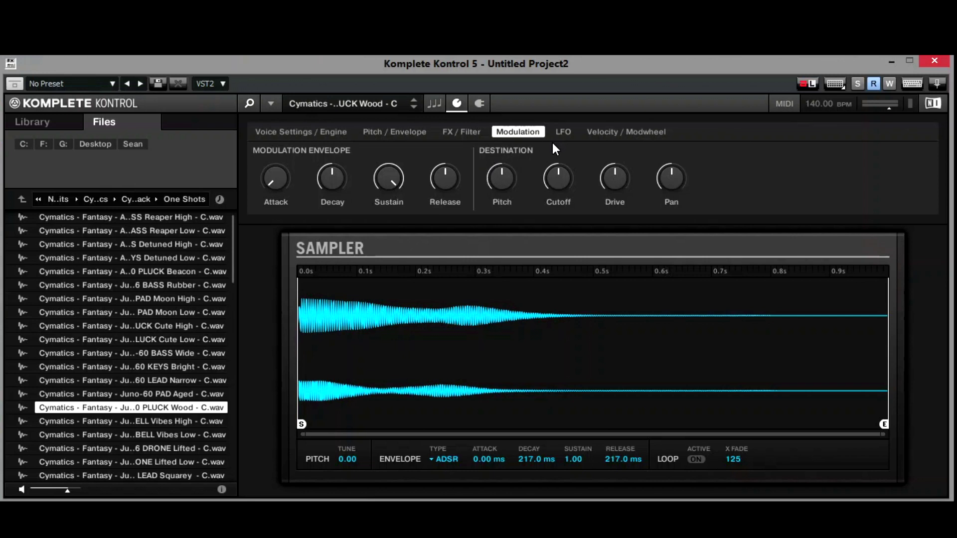
click(562, 132)
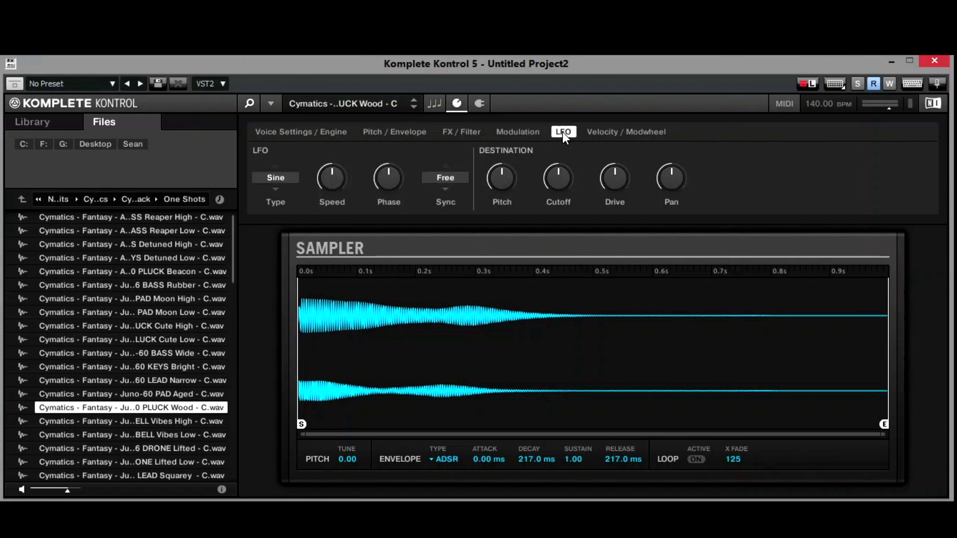
click(606, 132)
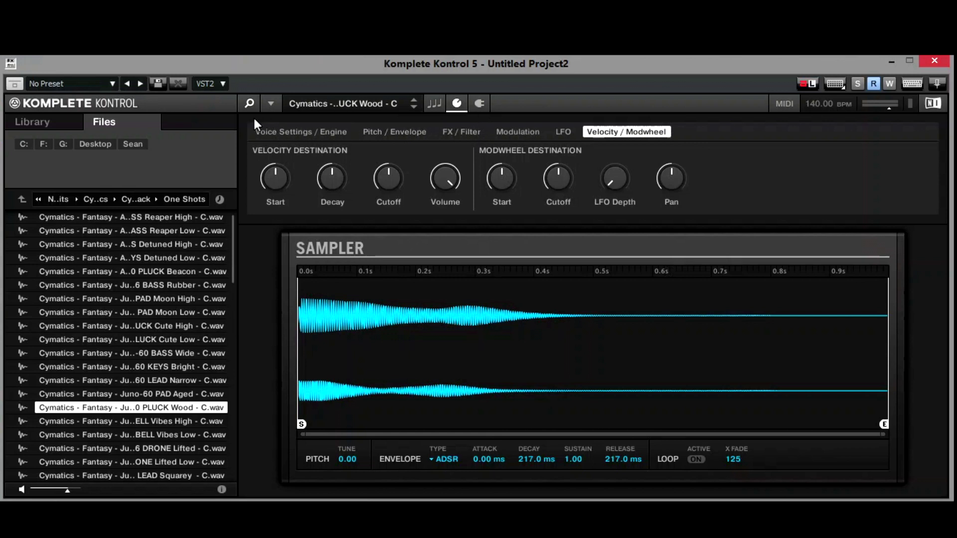
click(270, 130)
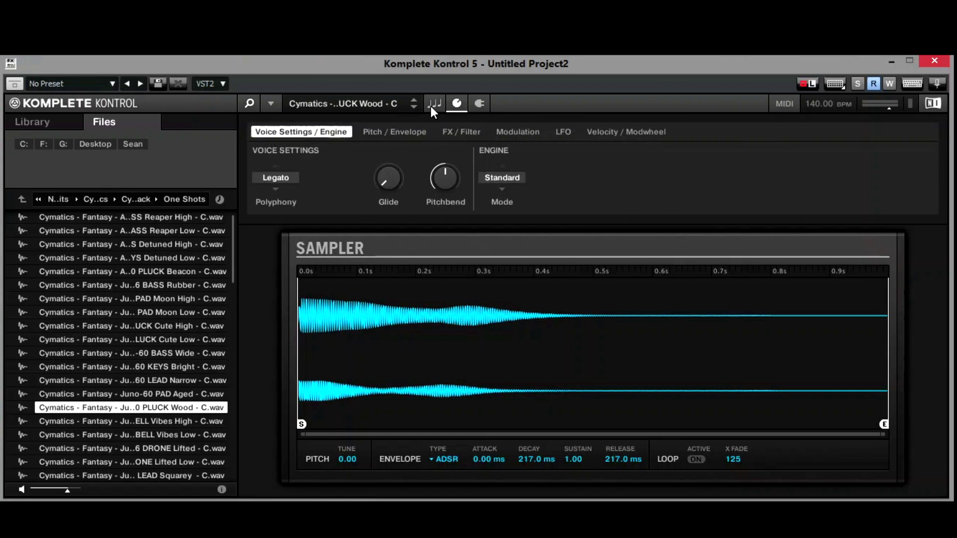
Step: Activate the scale function with the chord mode set to Harm and the chord type to 1-4-5
click(432, 104)
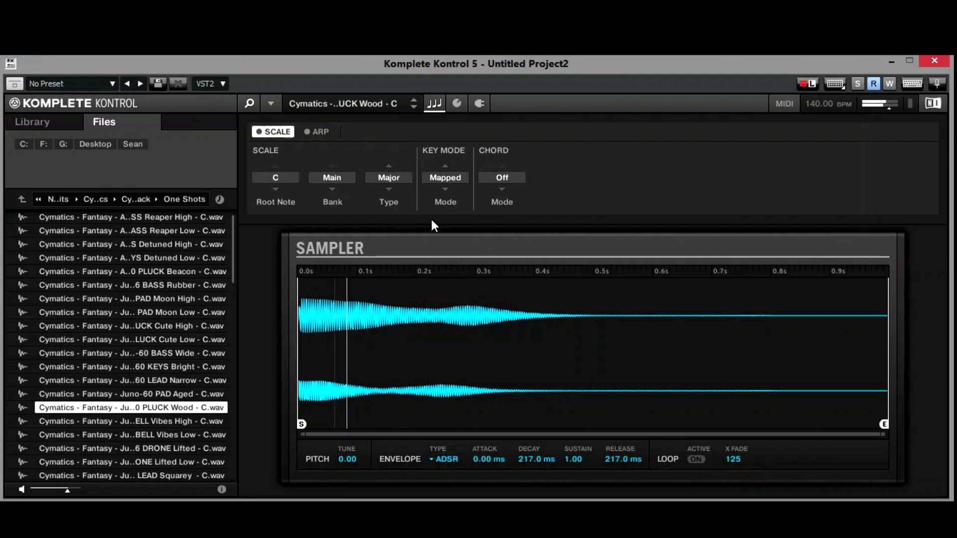
click(502, 189)
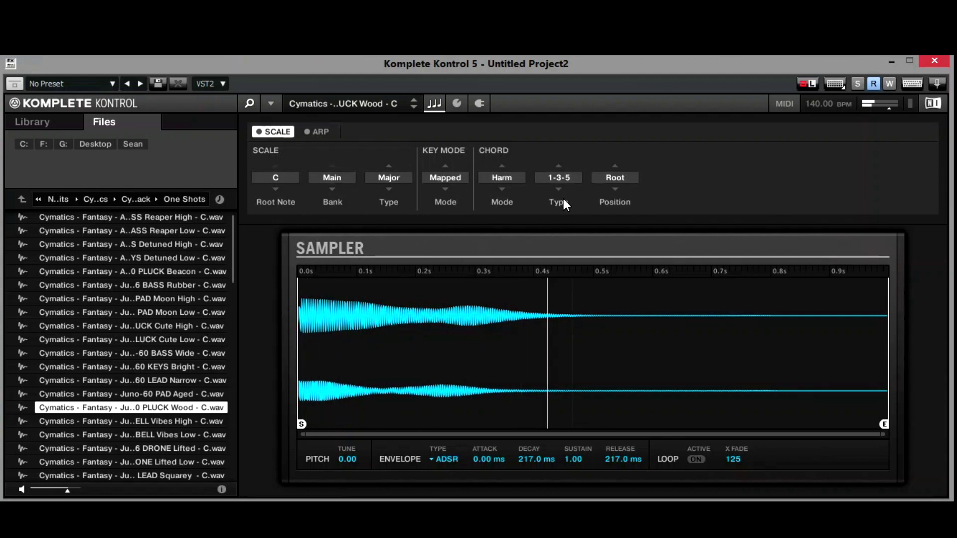
click(559, 190)
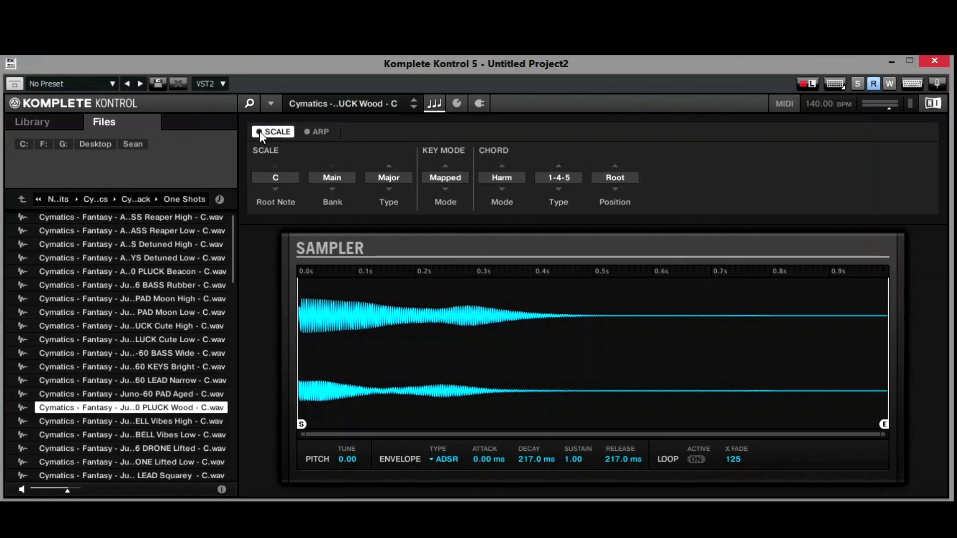
click(259, 133)
Step: Activate the arpeggiator and view its available note-order types
click(320, 131)
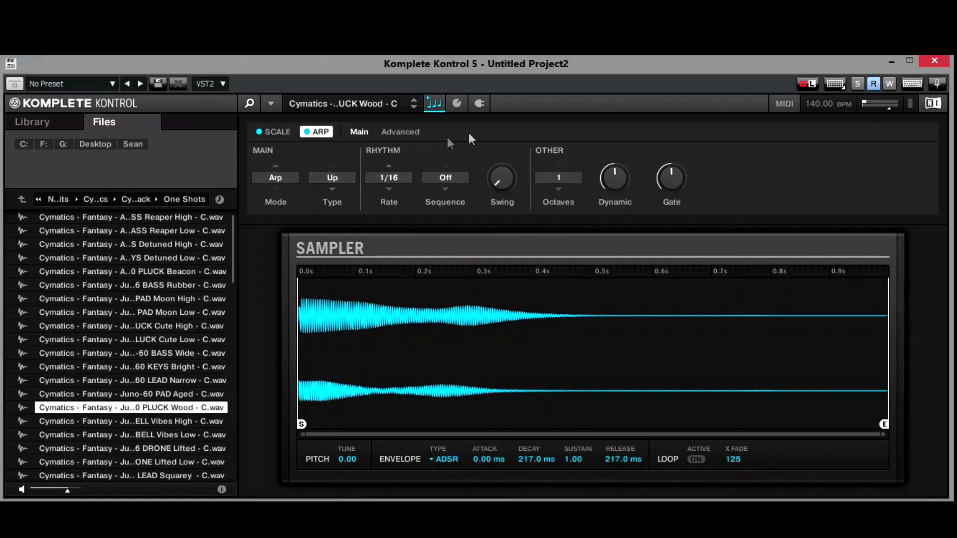
click(333, 177)
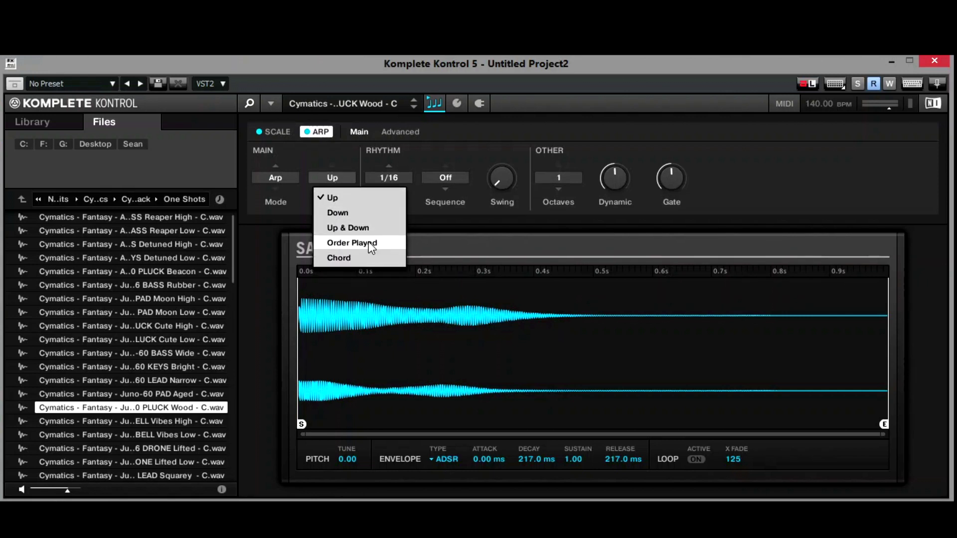
click(272, 181)
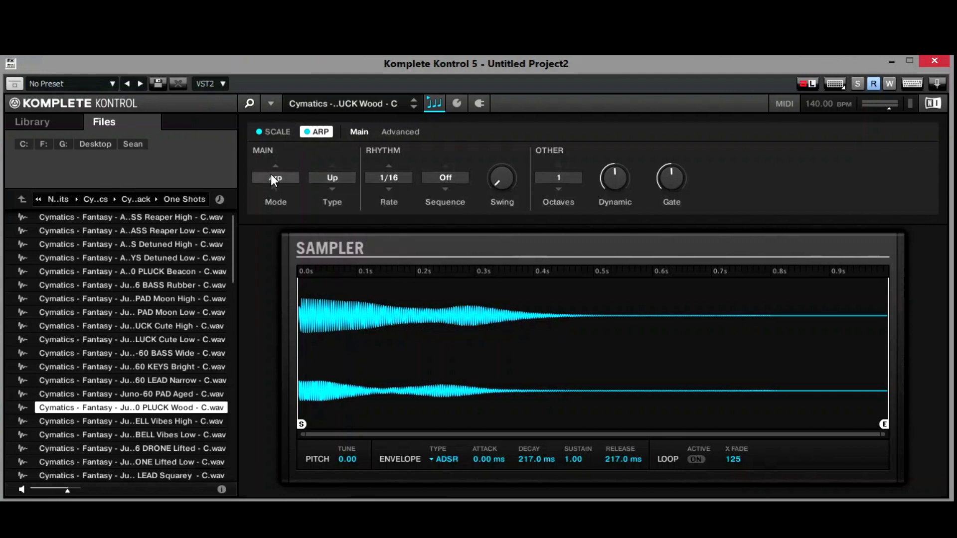
Step: Try the arpeggiator's Note Repeat mode, and set the mode back to Arp
click(271, 174)
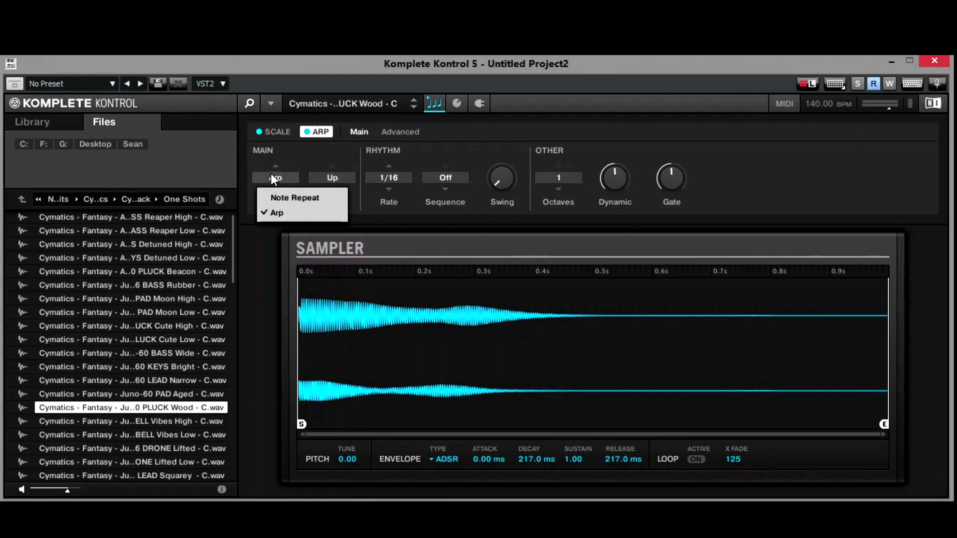
click(286, 200)
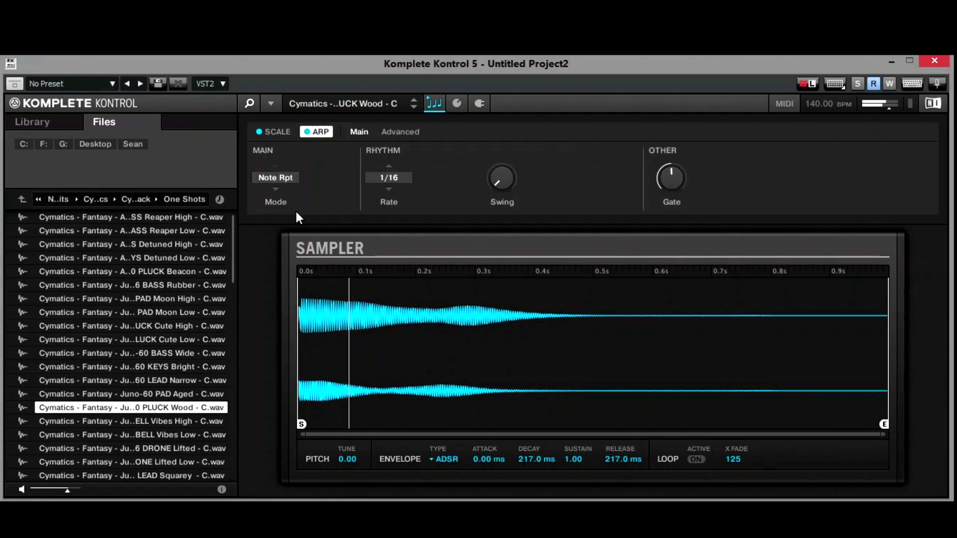
click(278, 182)
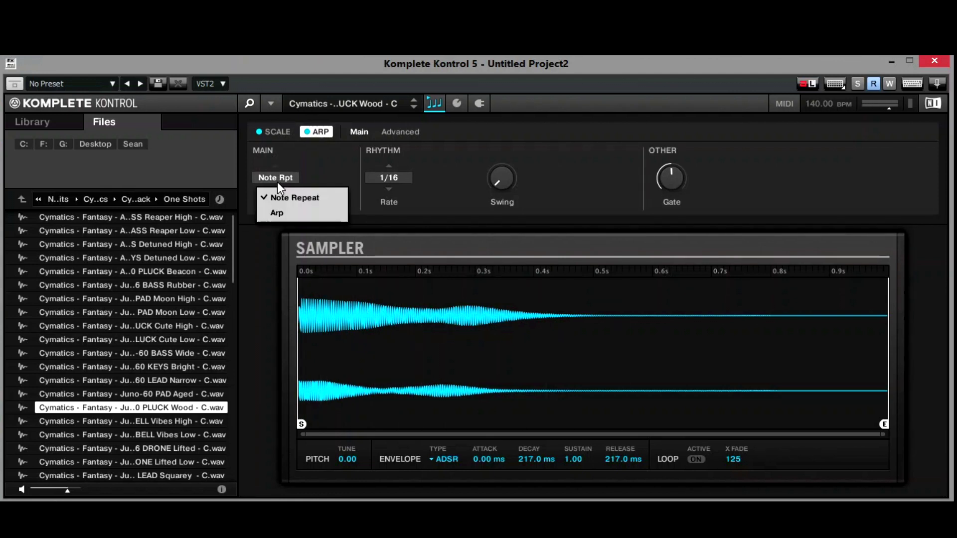
click(278, 213)
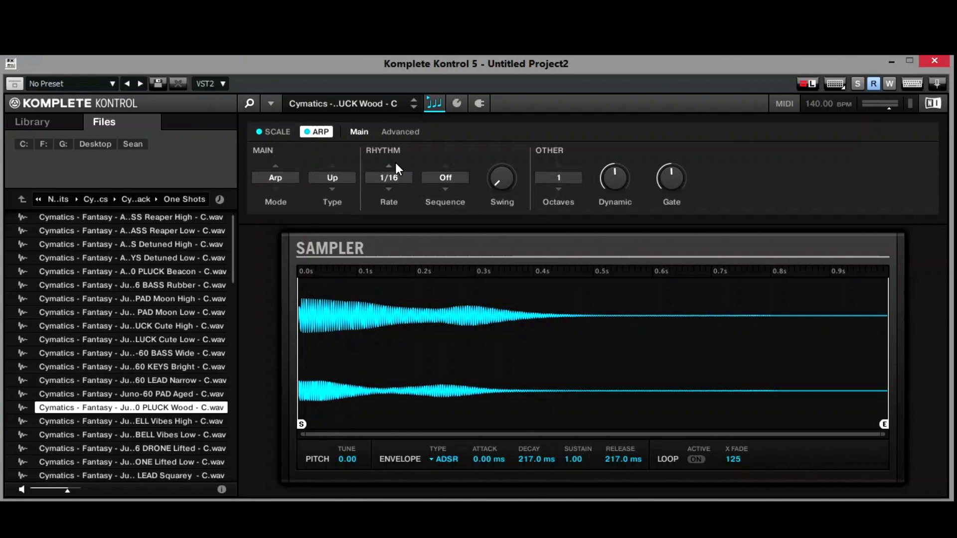
Step: Try rhythm sequence 1 on the arpeggiator, and set the sequence to 2
click(447, 177)
click(465, 143)
click(456, 171)
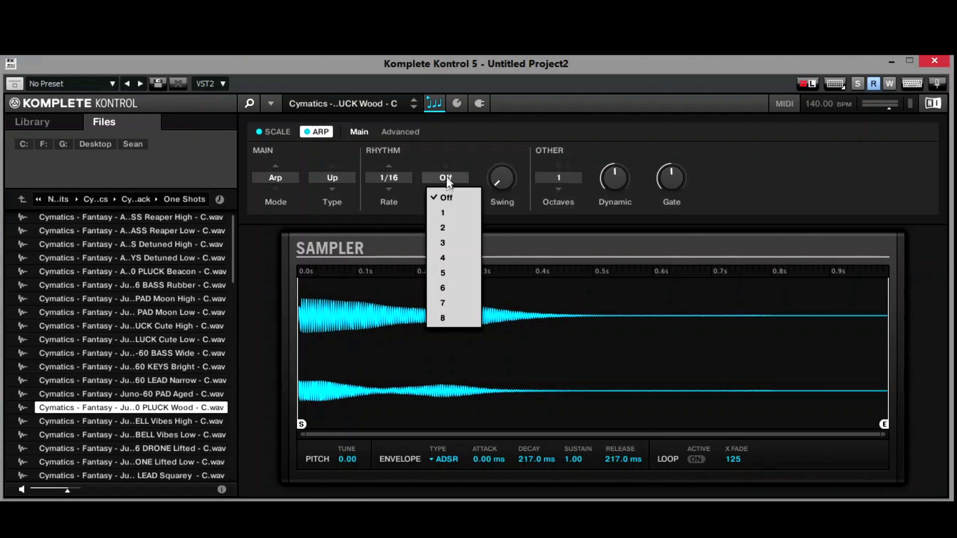
click(454, 217)
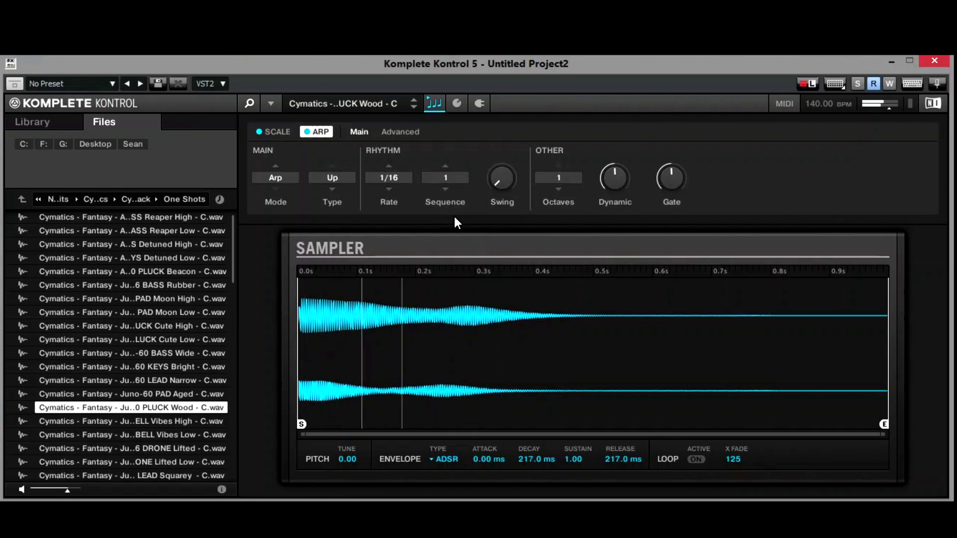
click(452, 177)
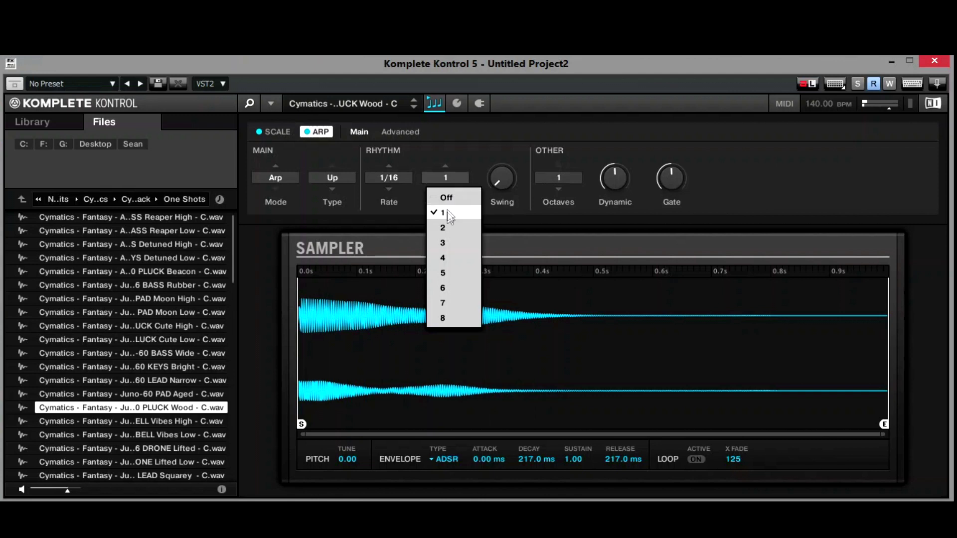
click(449, 226)
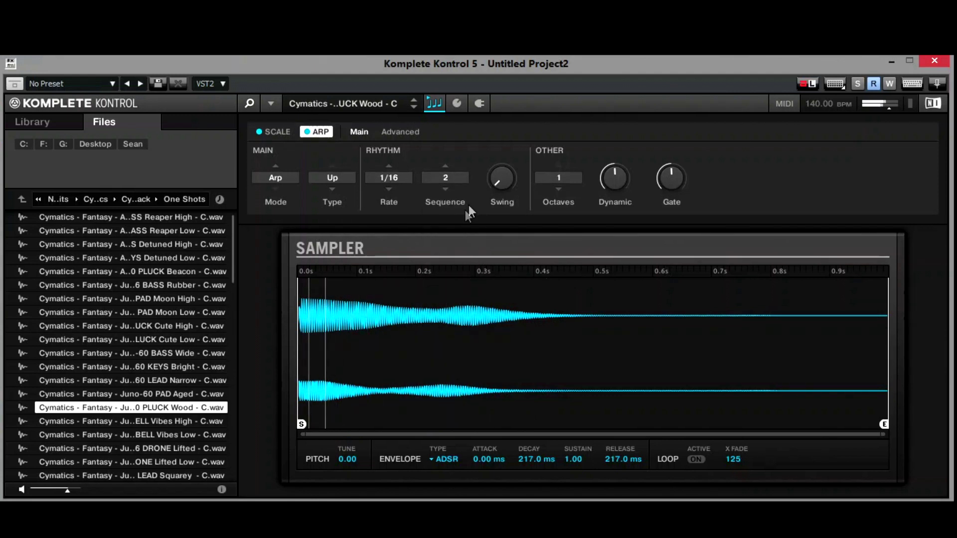
Step: Try a swing of 40 % on the arpeggiator, and turn the swing back down to its minimum
drag(504, 180, 504, 145)
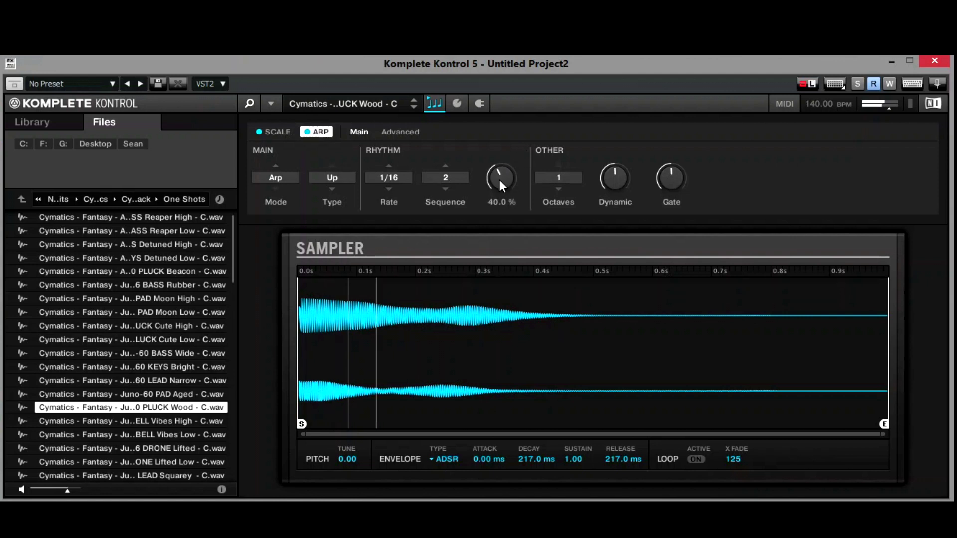
drag(499, 180, 514, 154)
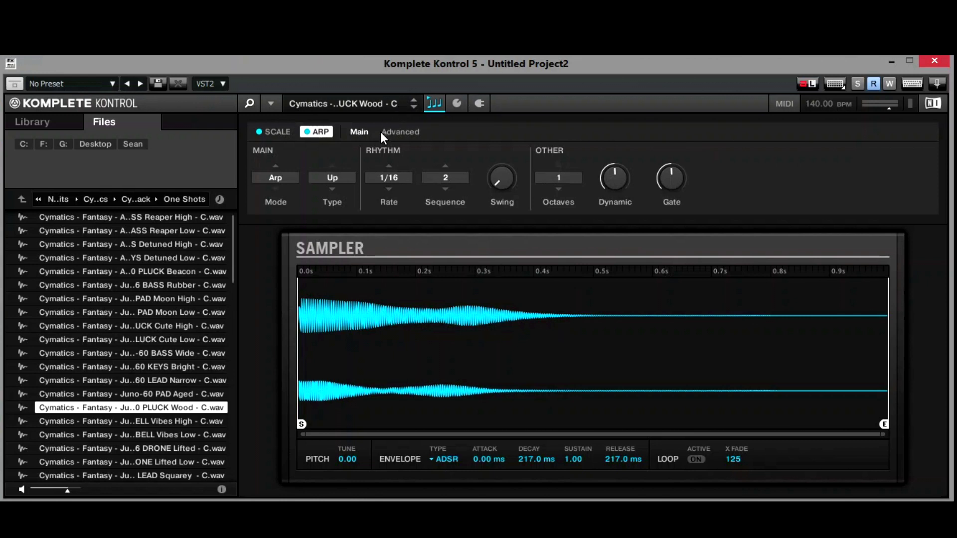
Step: View the offset choices in the arpeggiator's advanced settings and set the inversion to 1
click(408, 129)
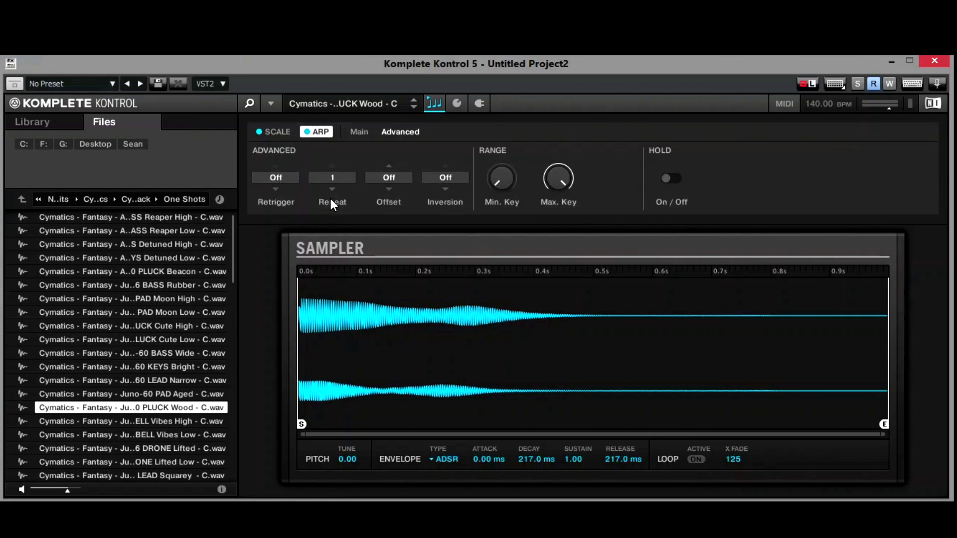
click(389, 177)
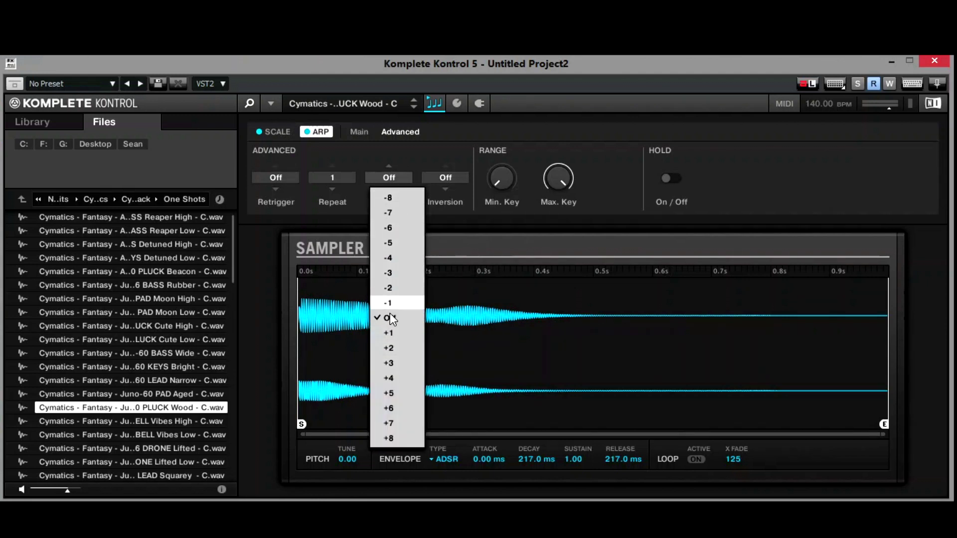
click(439, 152)
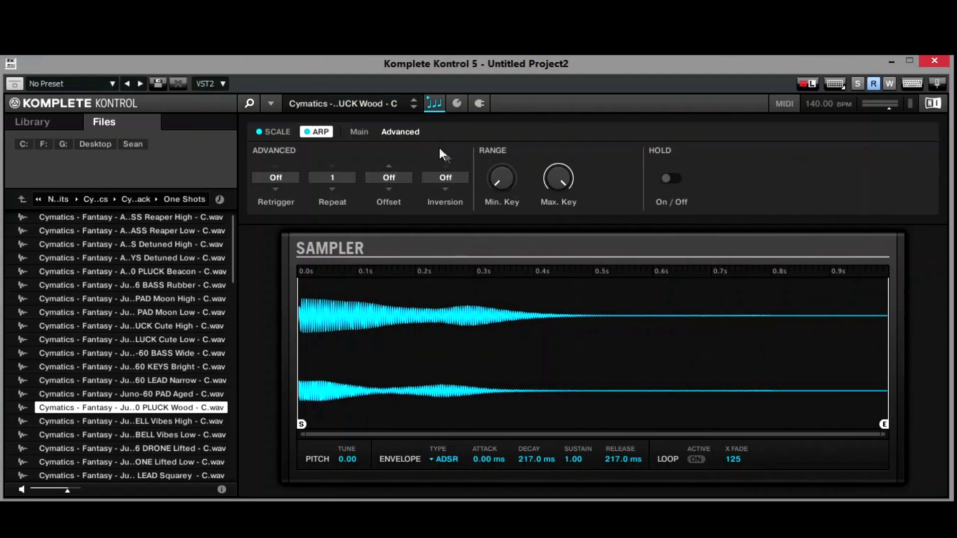
click(451, 180)
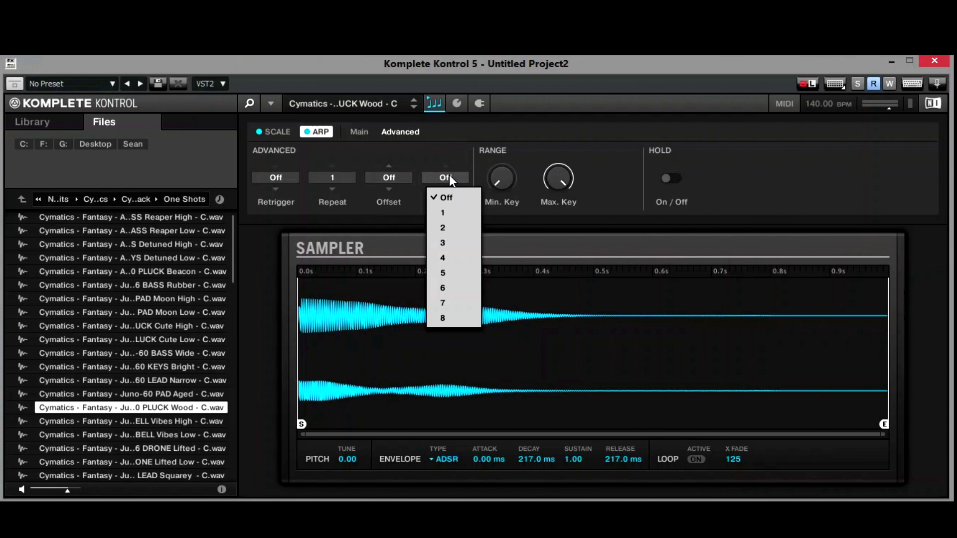
click(450, 215)
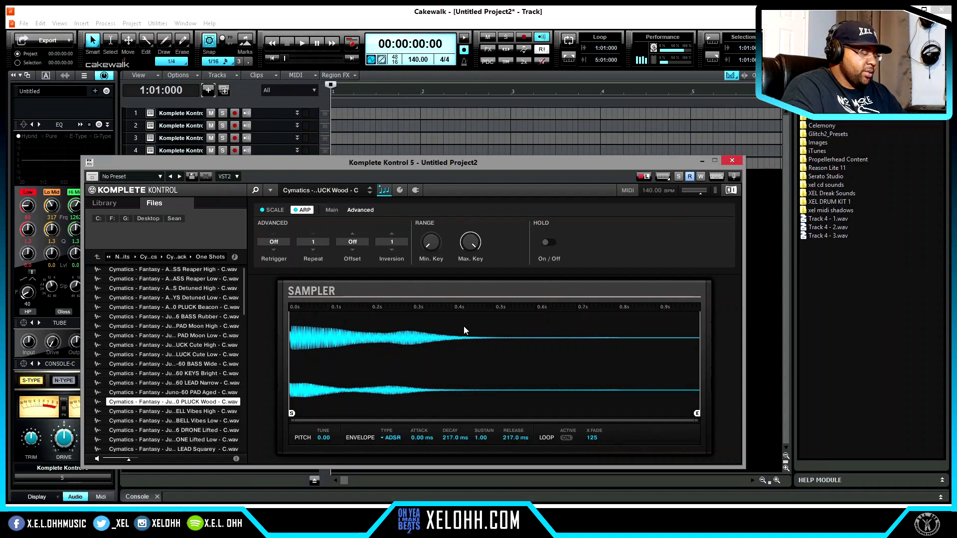
Step: Record about four bars of the arpeggiated pluck on track 5, and delete the long held C 5 note
key(r)
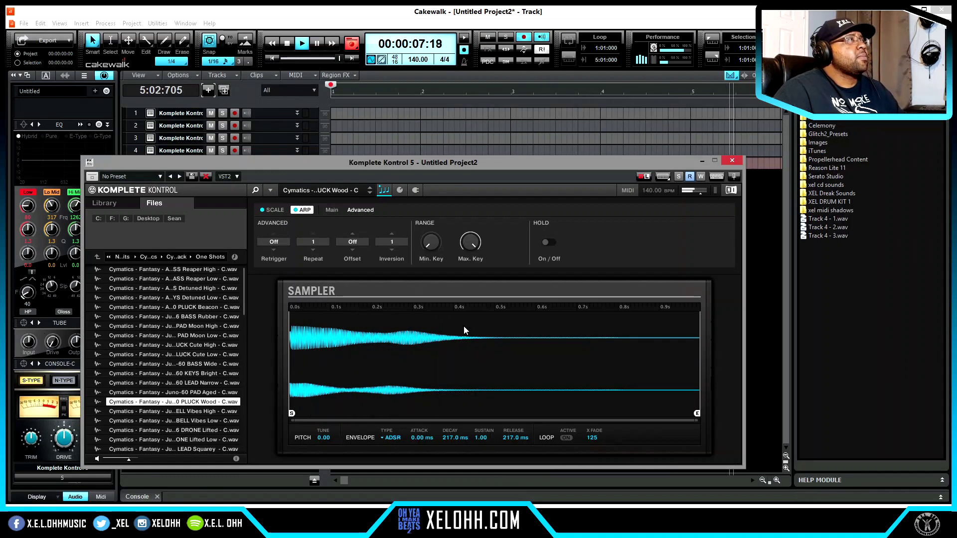
key(space)
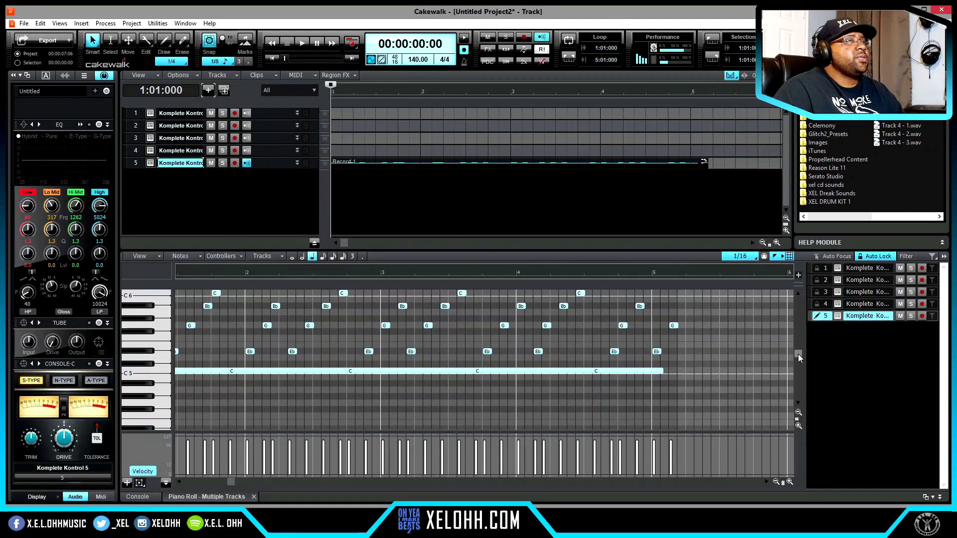
click(205, 371)
key(Delete)
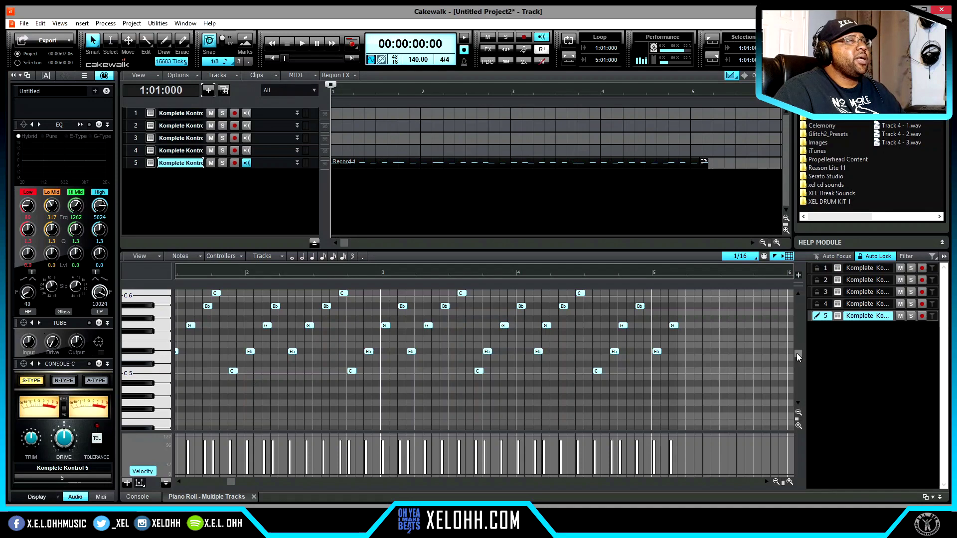
Step: Play back the recorded arpeggio from the start of the project, and stop at the end of the clip
scroll(758, 344, up, 2)
key(space)
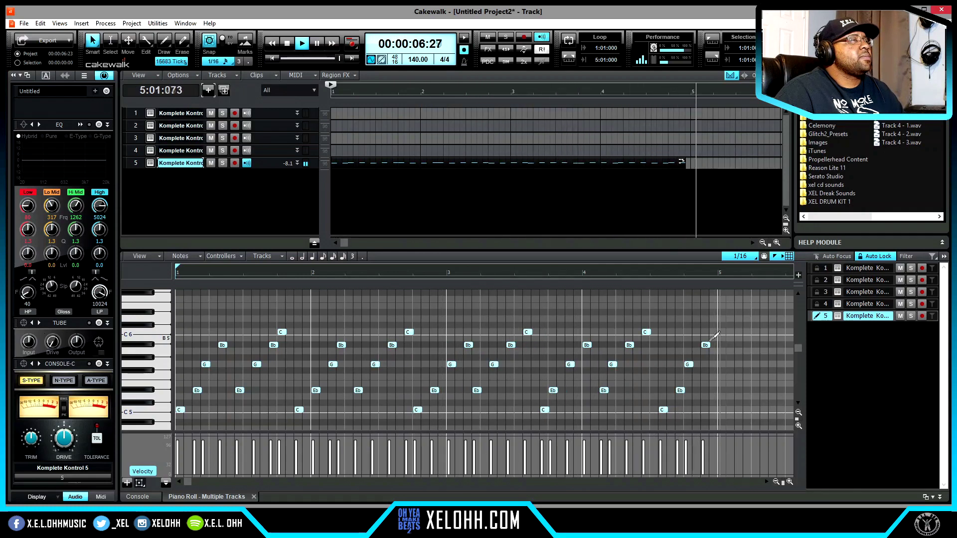
key(space)
Step: Show track 5's Komplete Kontrol instrument with its arpeggiator settings, and close its window again
click(143, 163)
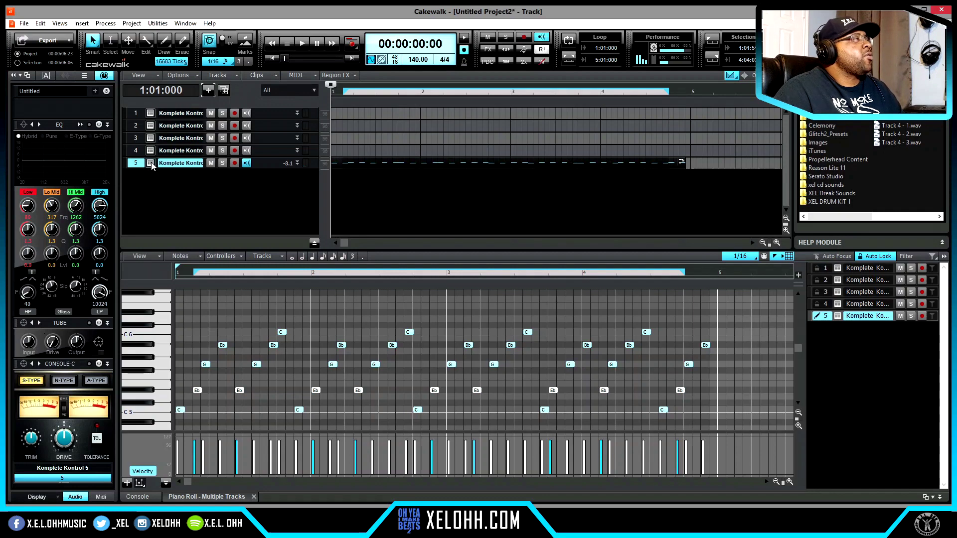
click(150, 163)
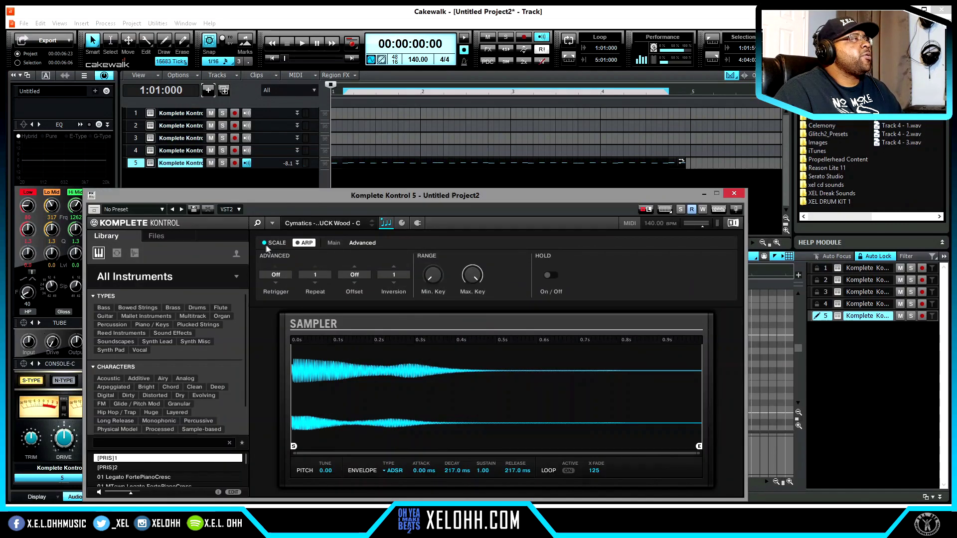
click(735, 194)
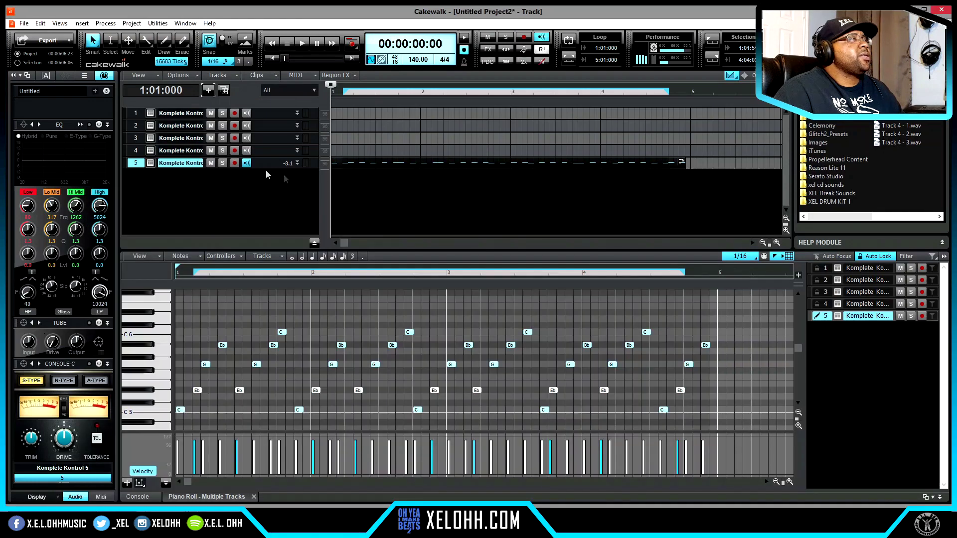
Step: Load "Cymatics - Cobra Closed Hihat 2.wav" from the media browser into track 4's Komplete Kontrol sampler, and close the instrument window
click(150, 151)
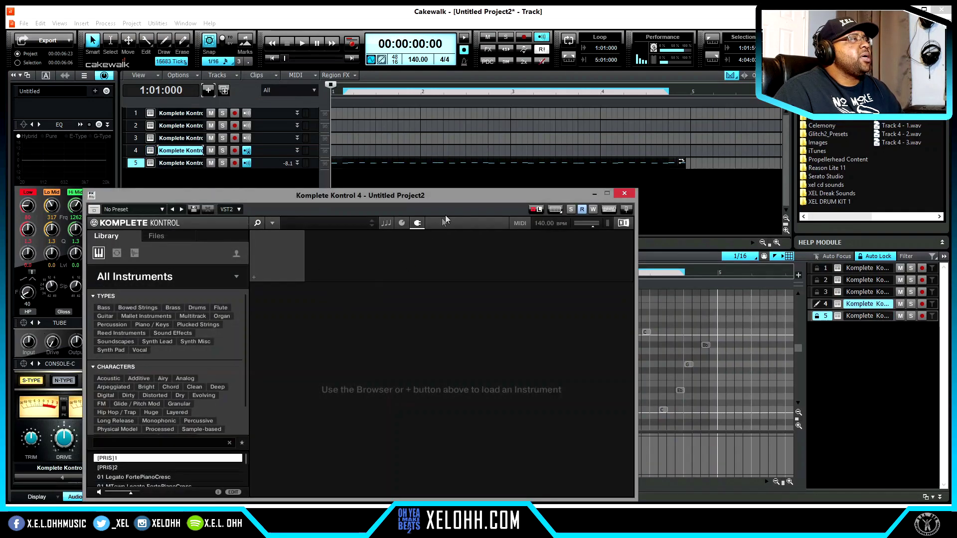
drag(459, 198, 473, 162)
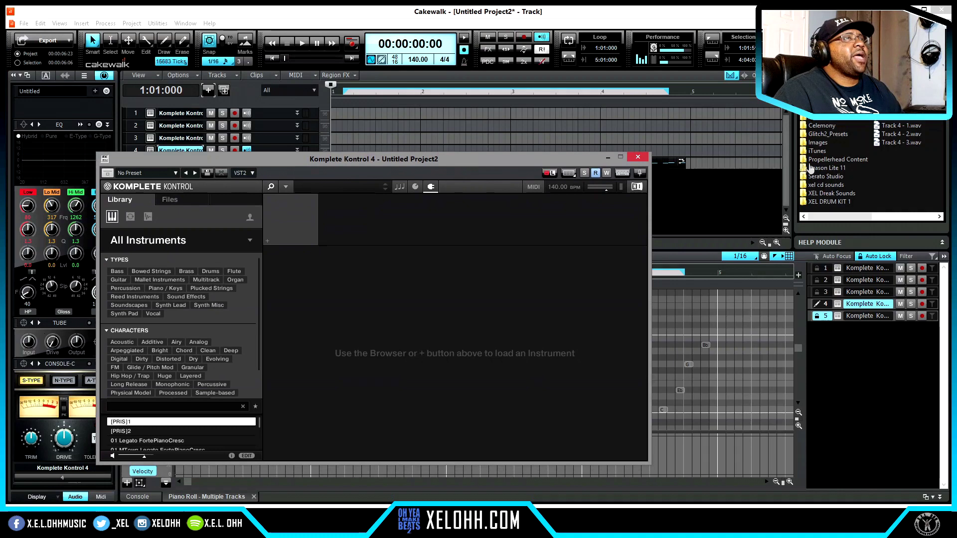
double_click(832, 193)
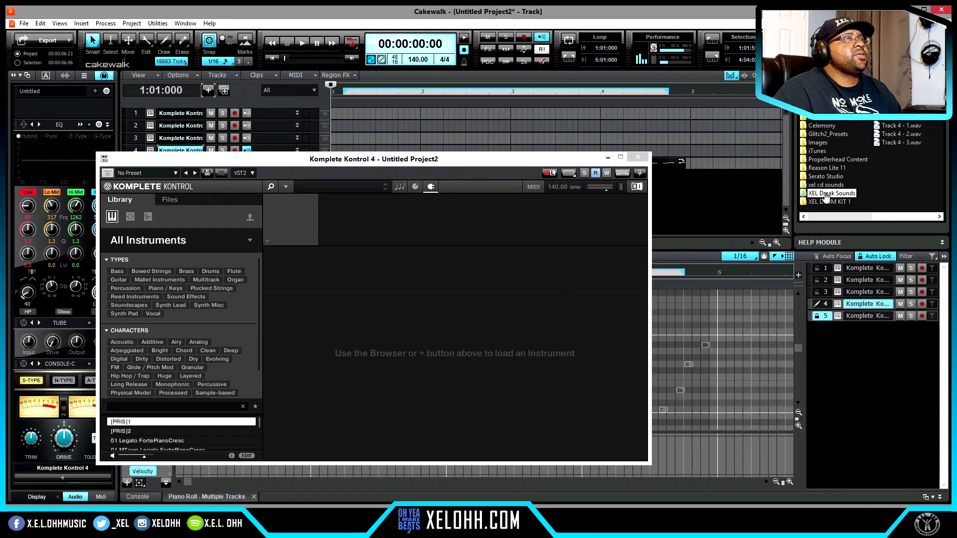
double_click(820, 168)
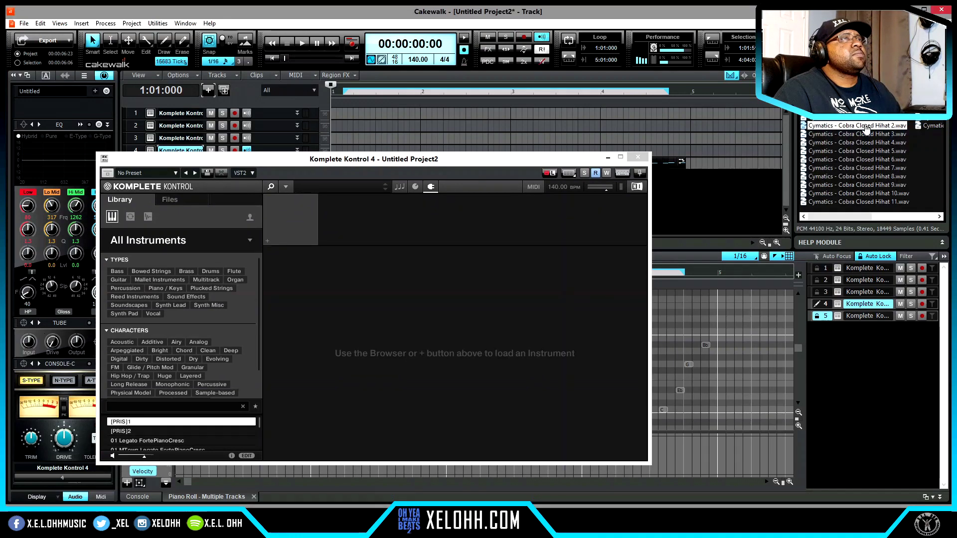
drag(865, 130, 371, 338)
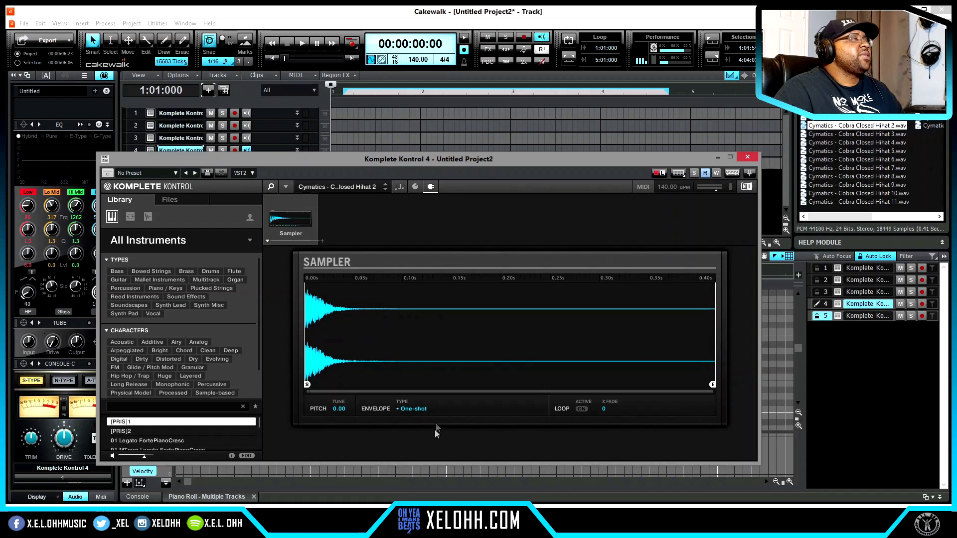
click(747, 157)
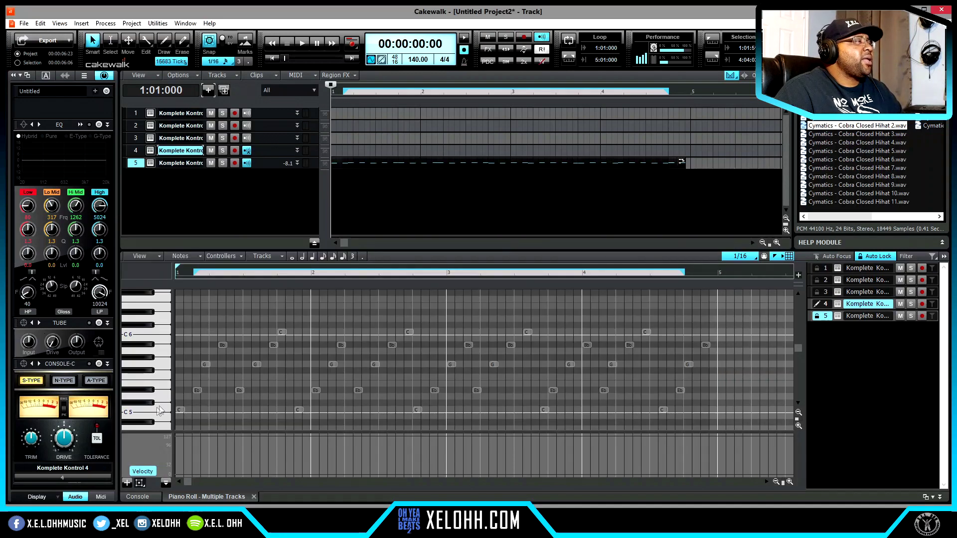
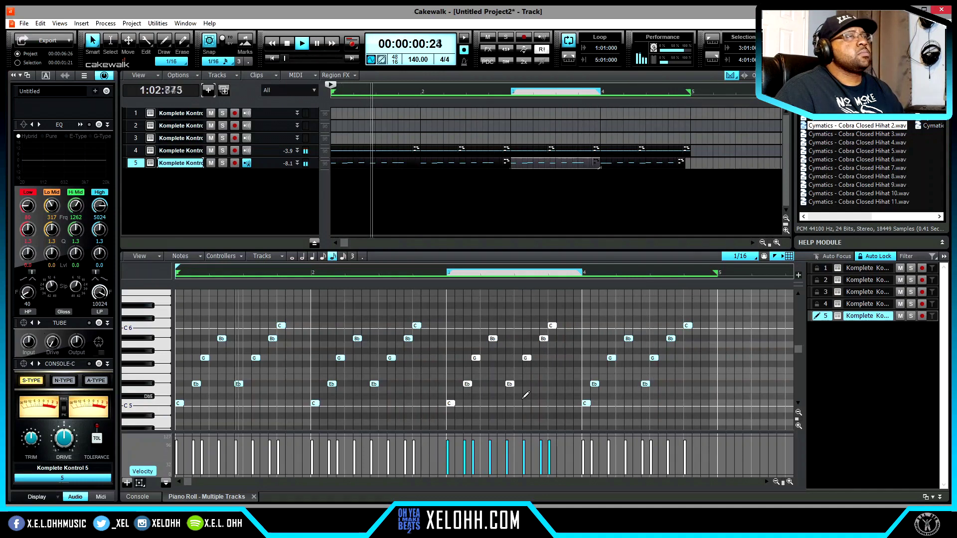
Step: Stop playback and load "Cymatics - Cobra Clap 8.wav" into track 3's Komplete Kontrol sampler, closing the instrument window
key(space)
click(826, 305)
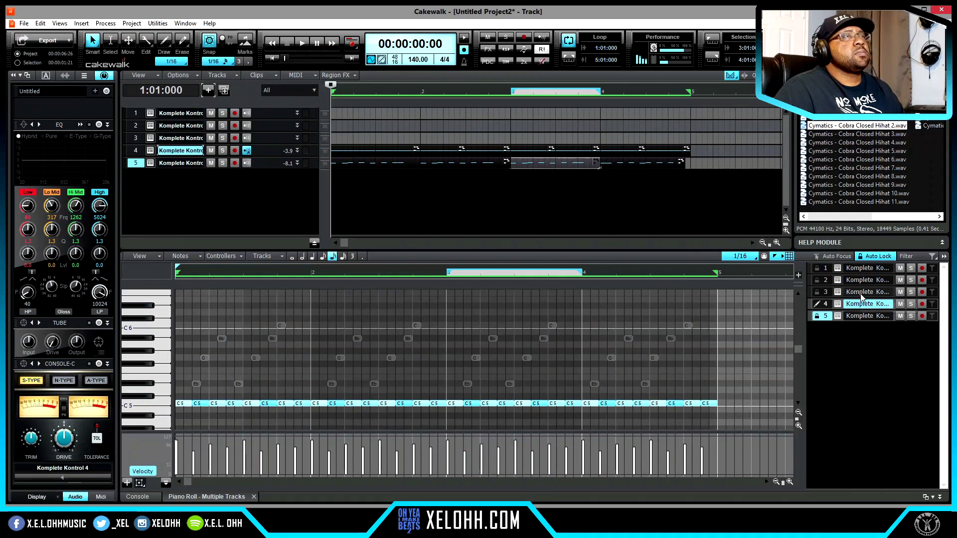
click(838, 292)
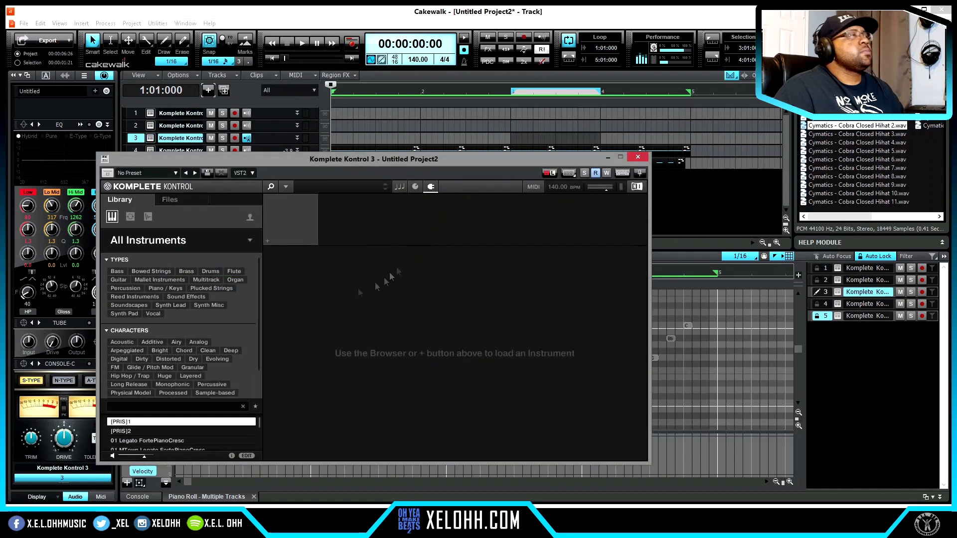
click(817, 116)
double_click(820, 117)
click(854, 176)
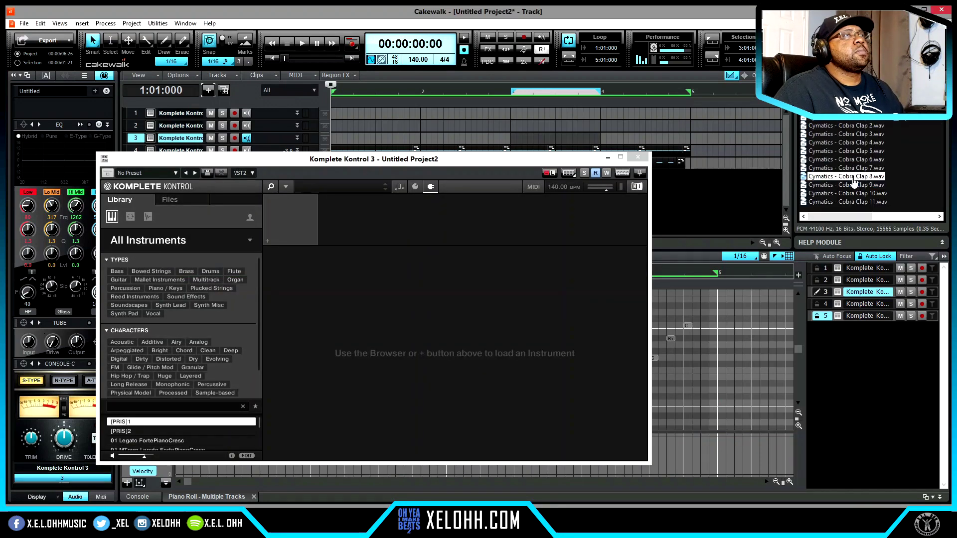
drag(853, 180, 395, 312)
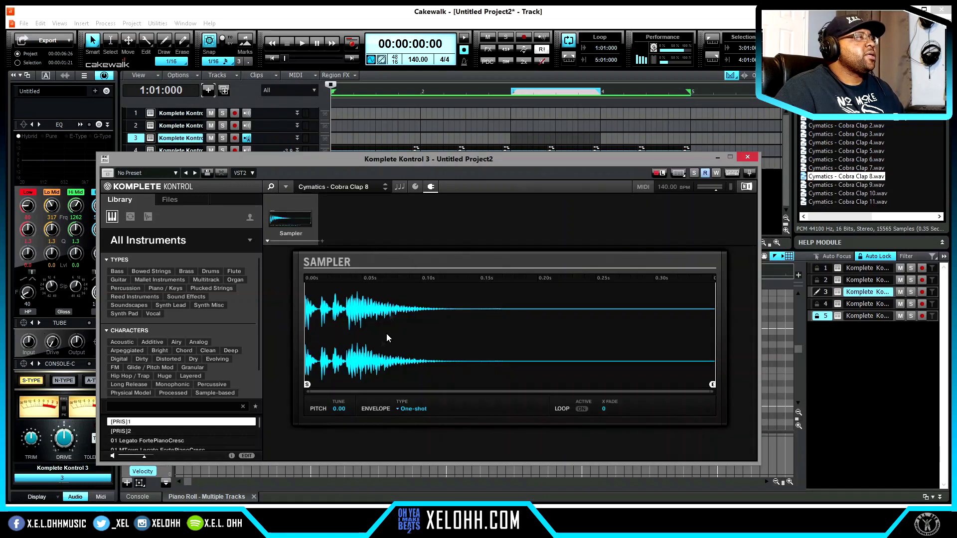
click(747, 157)
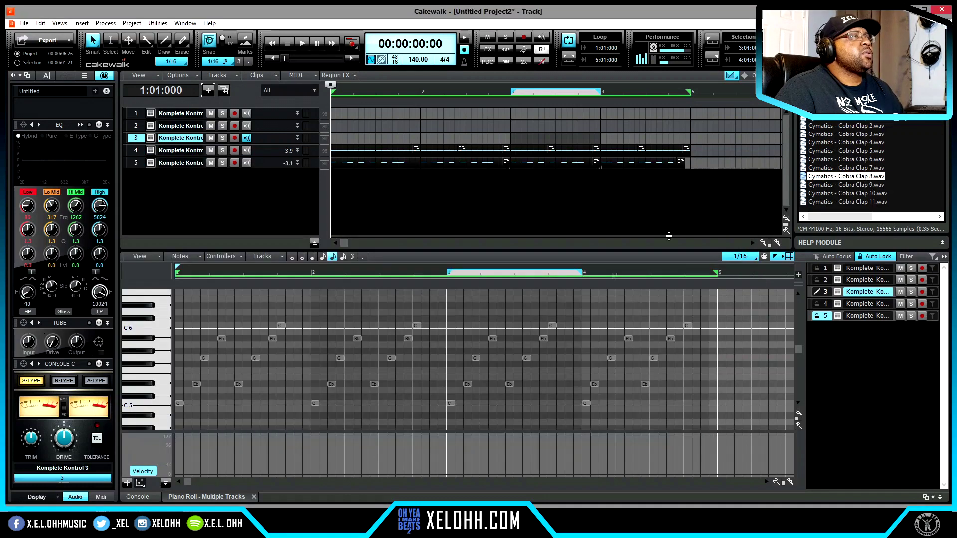
Step: Draw a clap note on C 5 at beat 3 of each of the four bars, and audition the loop
click(247, 403)
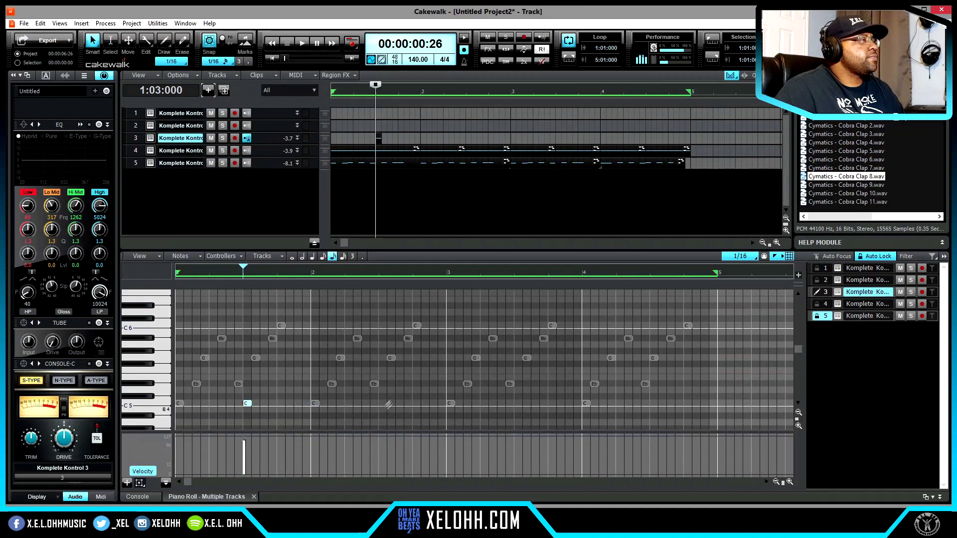
click(382, 404)
click(519, 403)
click(654, 403)
key(space)
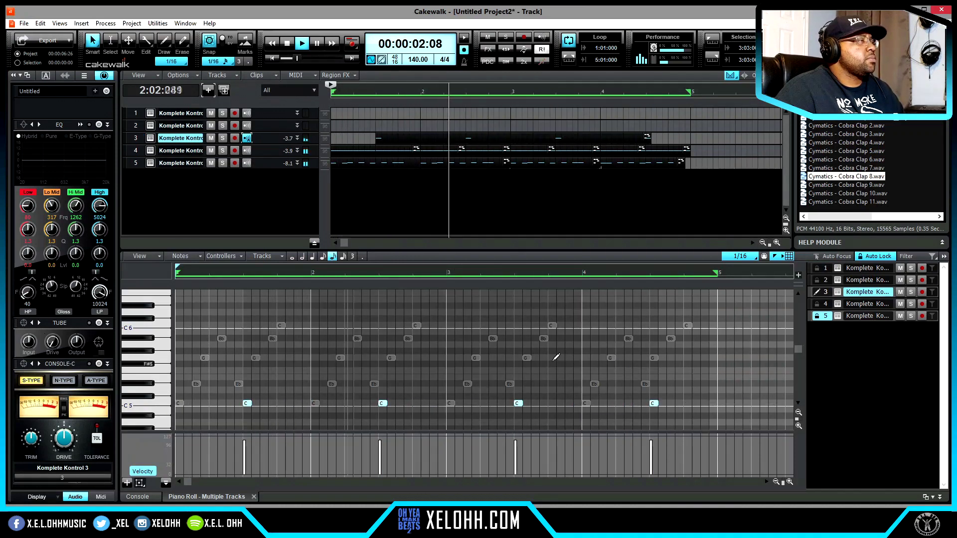
key(space)
Step: Load "Cymatics - Cobra Kick 1 - C.wav" into track 2's Komplete Kontrol sampler, and close the instrument window
key(Up)
drag(820, 122, 426, 343)
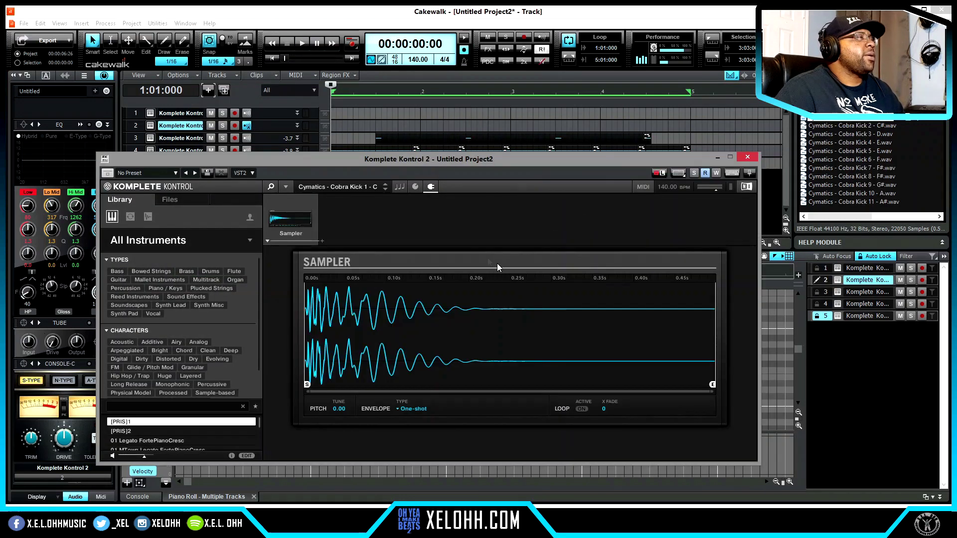
click(748, 157)
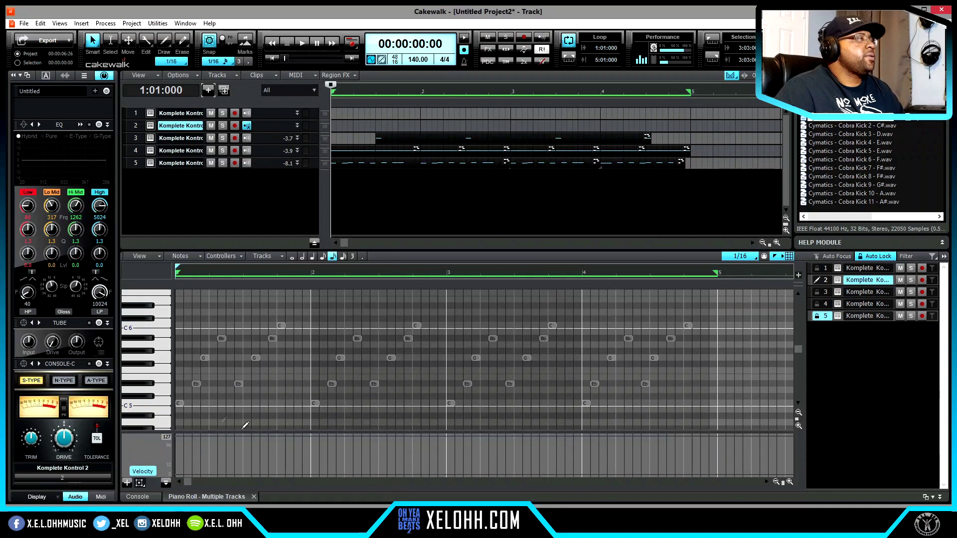
Step: Draw kick notes on C 5 at the start of bar 1 and halfway through beat 2 of bars 1 and 2, auditioning the loop
click(179, 403)
click(229, 404)
key(space)
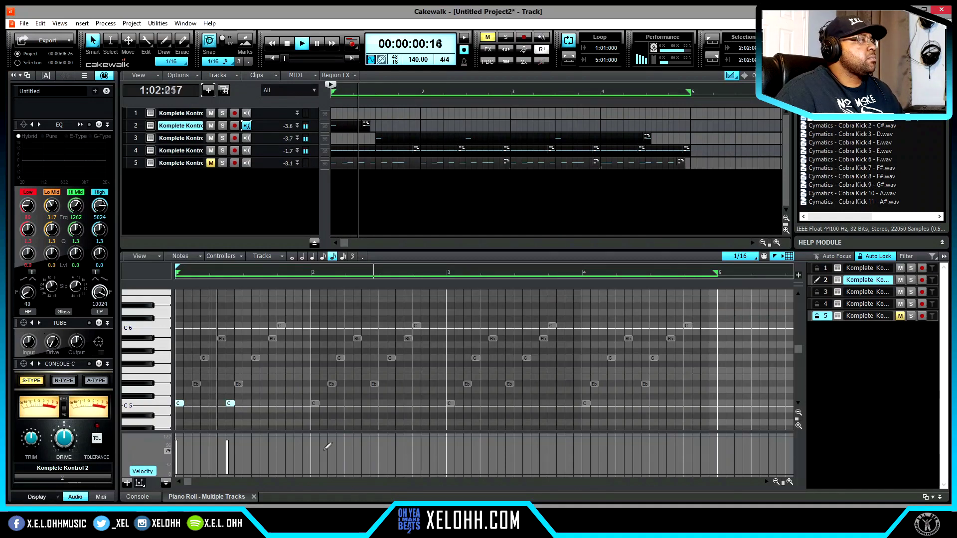
key(space)
key(space)
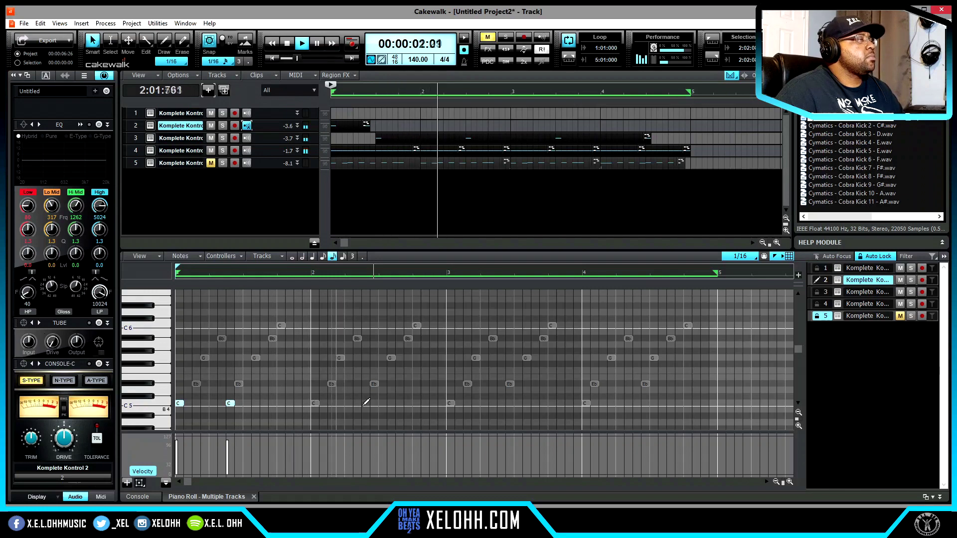
click(364, 404)
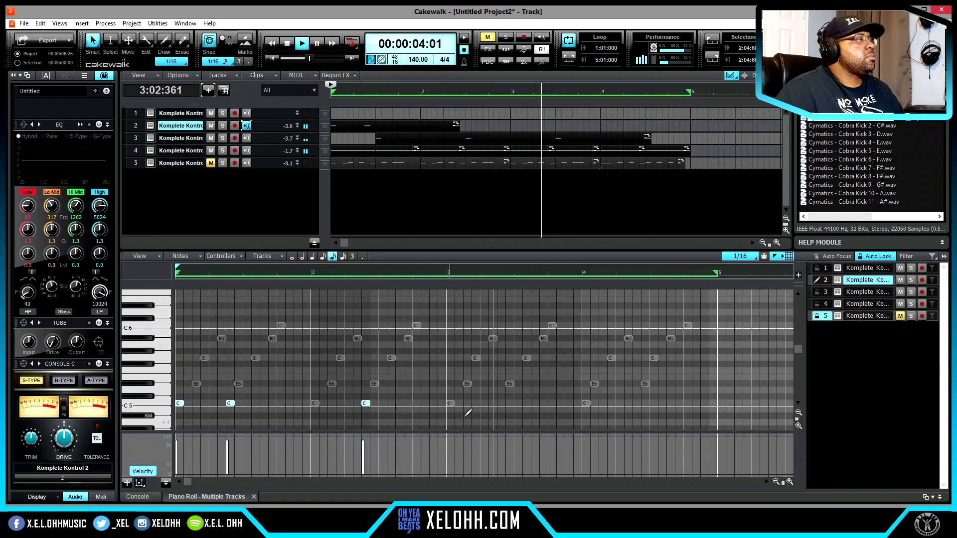
key(space)
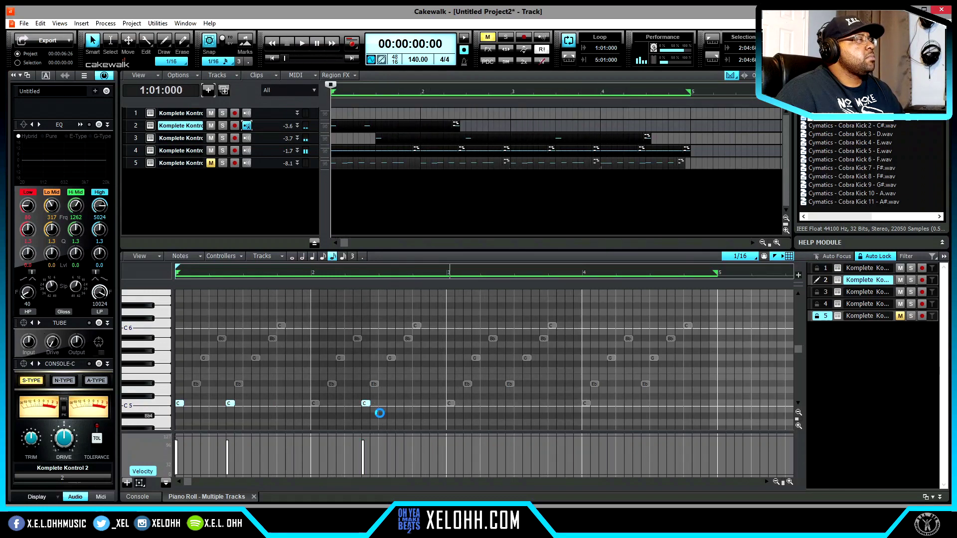
Step: Copy the three kick notes to start at bar 3, and delete the copied kick in beat 2 of bar 3
drag(364, 397, 187, 394)
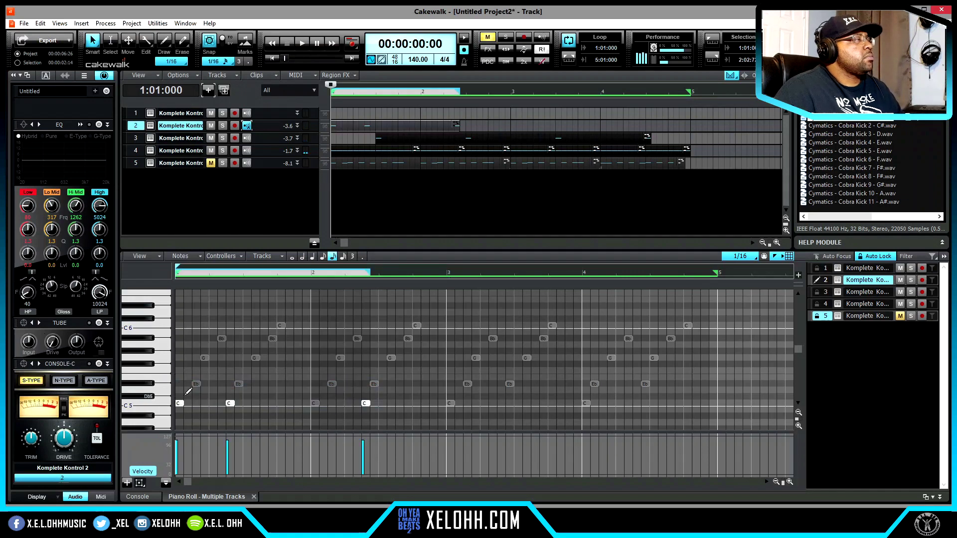
drag(180, 404, 451, 405)
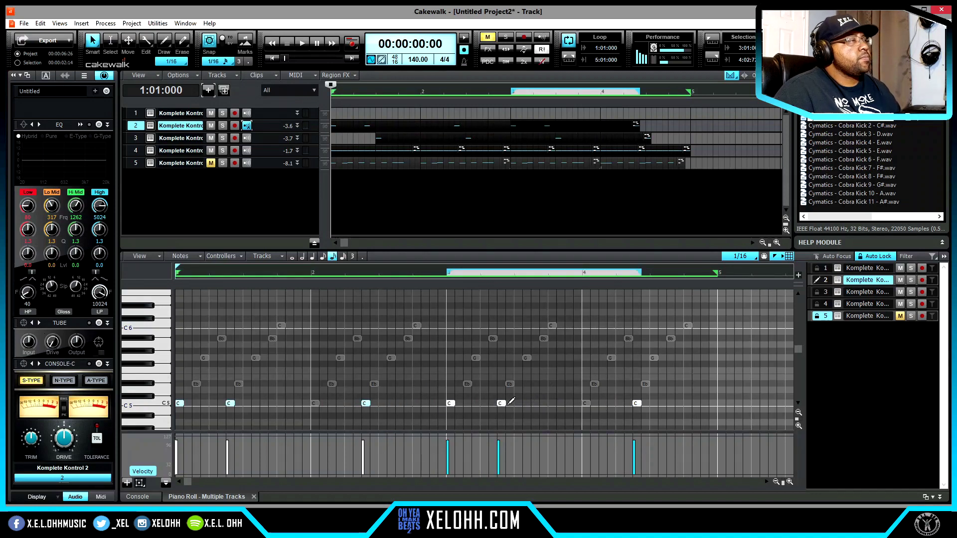
right_click(501, 403)
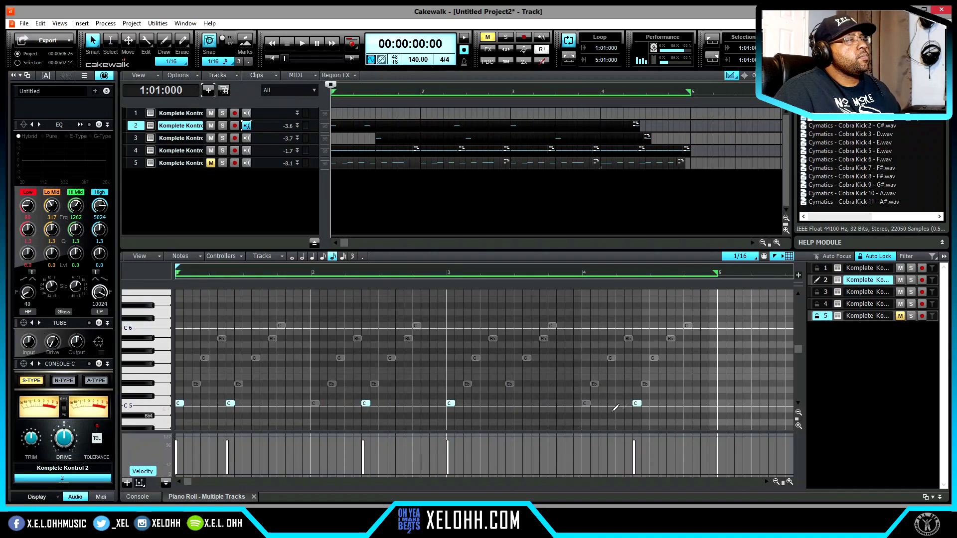
Step: Add kick notes on C 5 at beat 4 of bar 4 and half a beat after it, and play the loop
key(space)
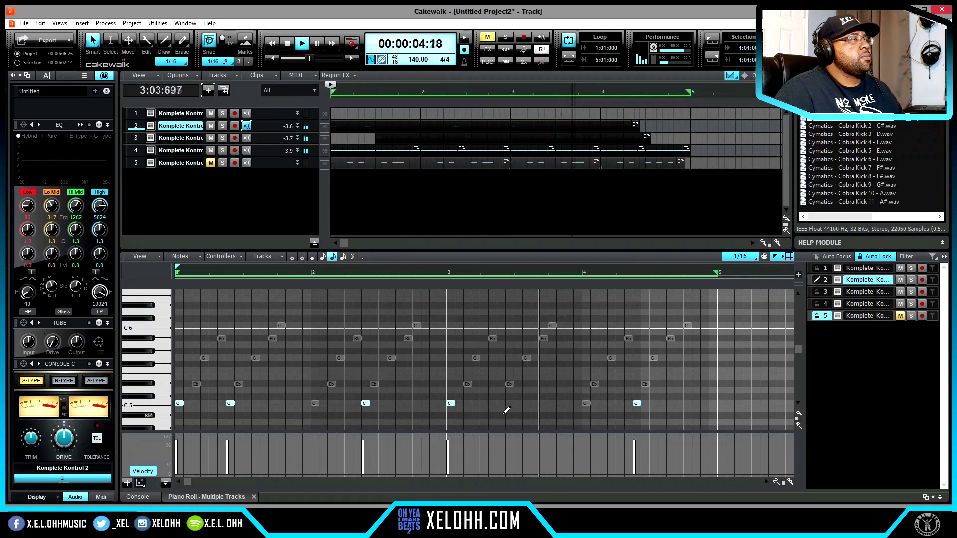
click(685, 403)
click(702, 403)
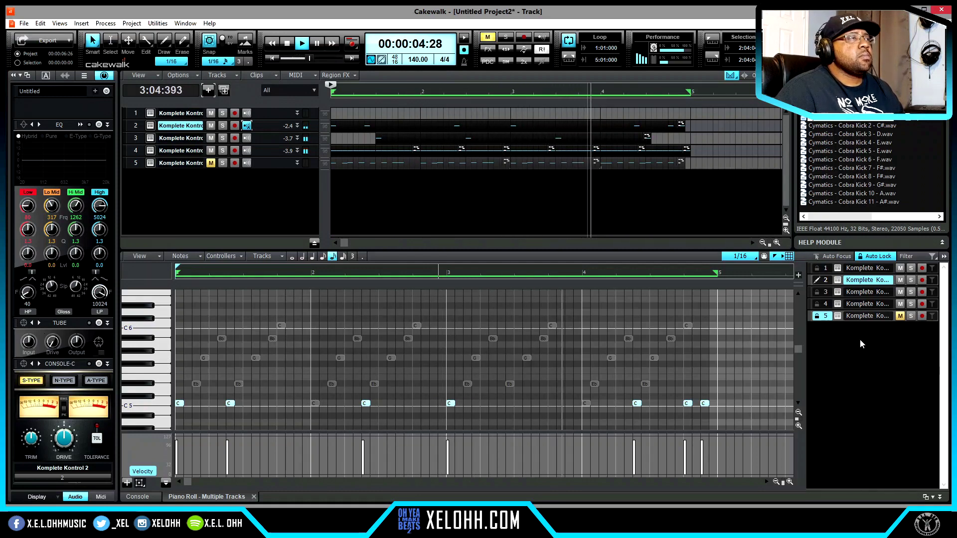
key(space)
key(space)
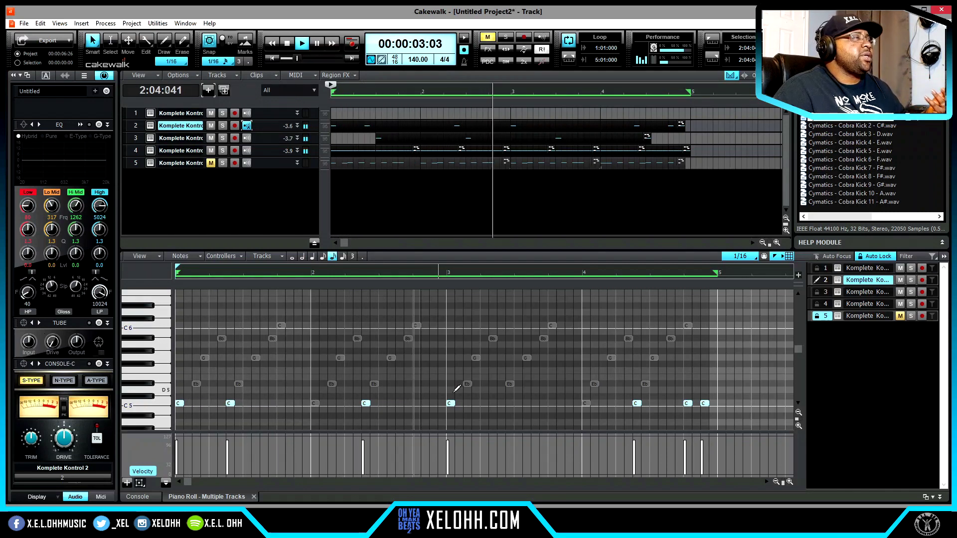
Step: Draw hi-hat rolls on Eb 5 in track 4 with 64th snap, starting halfway through beat 1 of bars 1 and 3
click(863, 304)
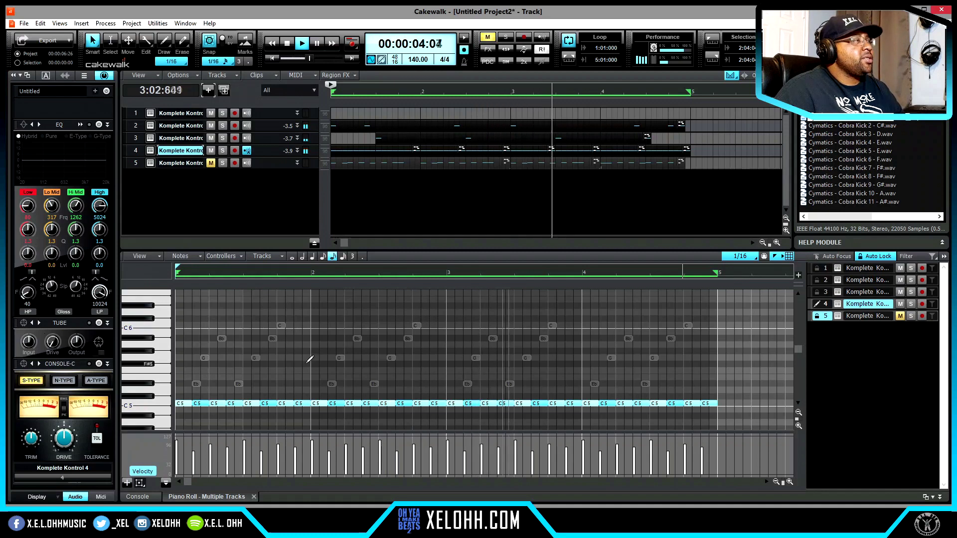
key(t)
click(331, 355)
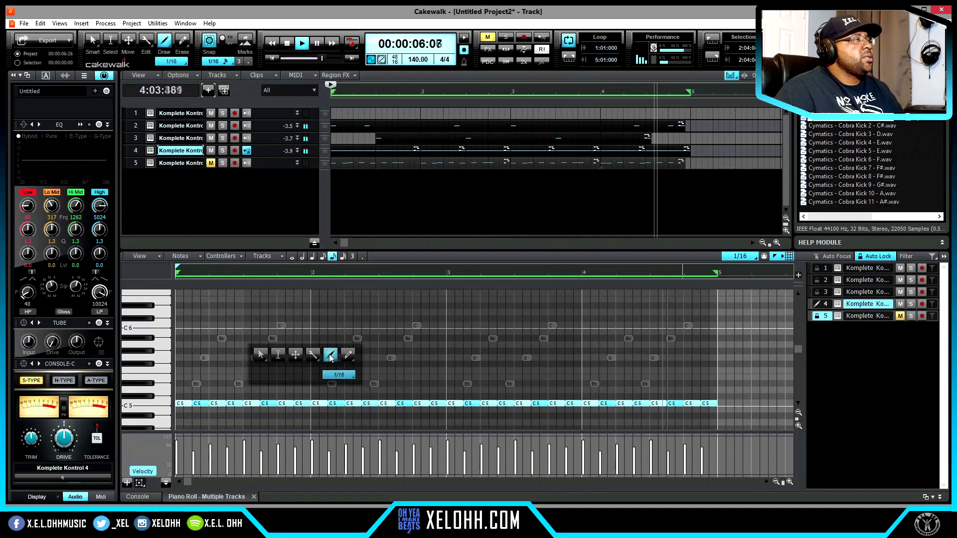
click(743, 256)
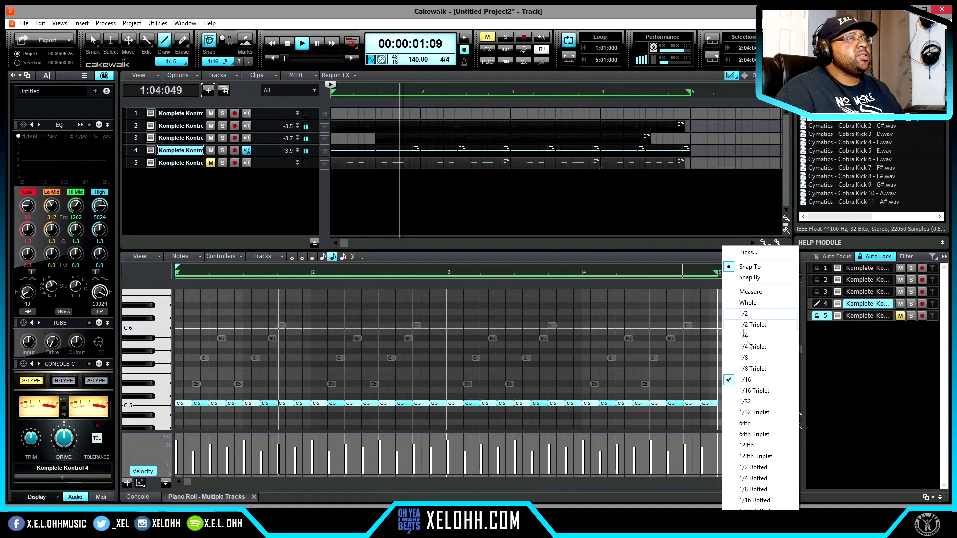
click(755, 425)
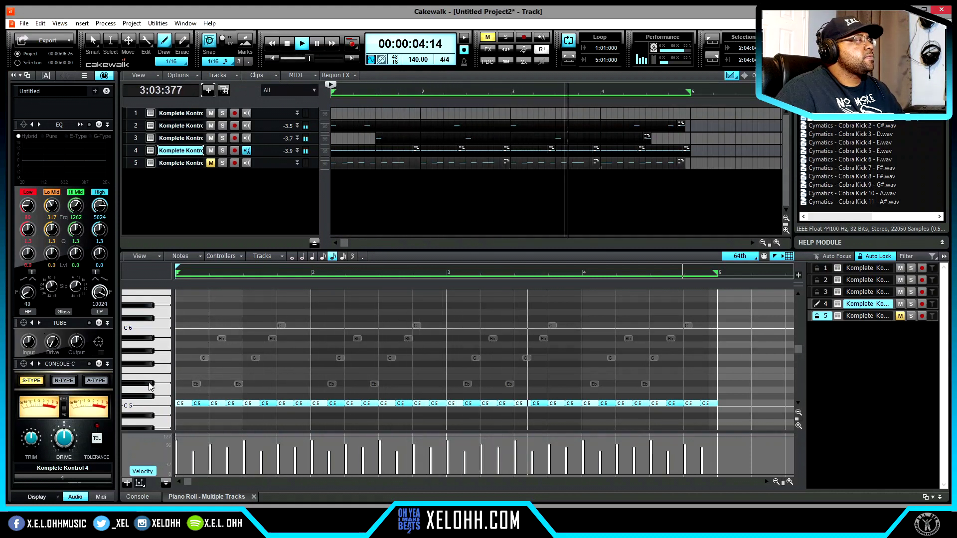
drag(196, 383, 216, 384)
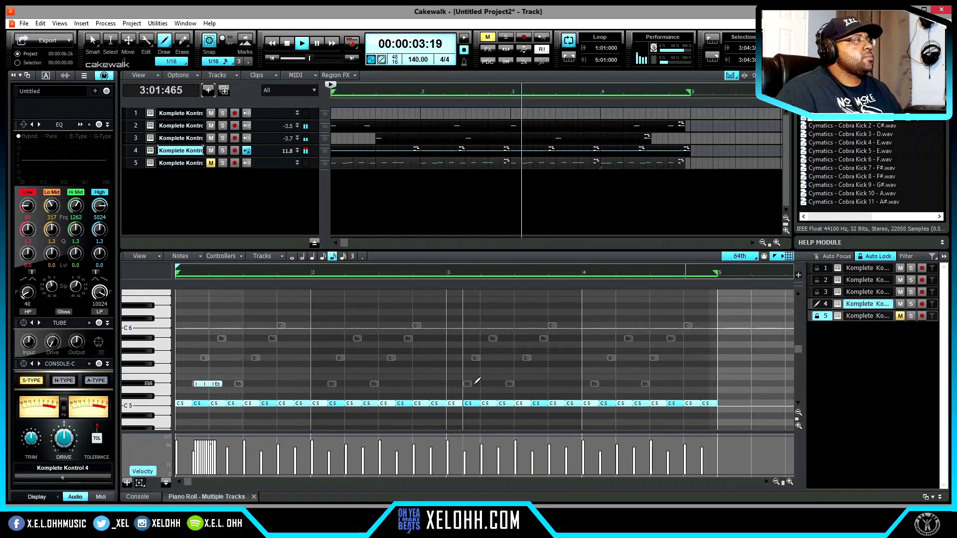
mouse_move(466, 384)
mouse_down()
mouse_move(508, 389)
mouse_move(486, 385)
mouse_up()
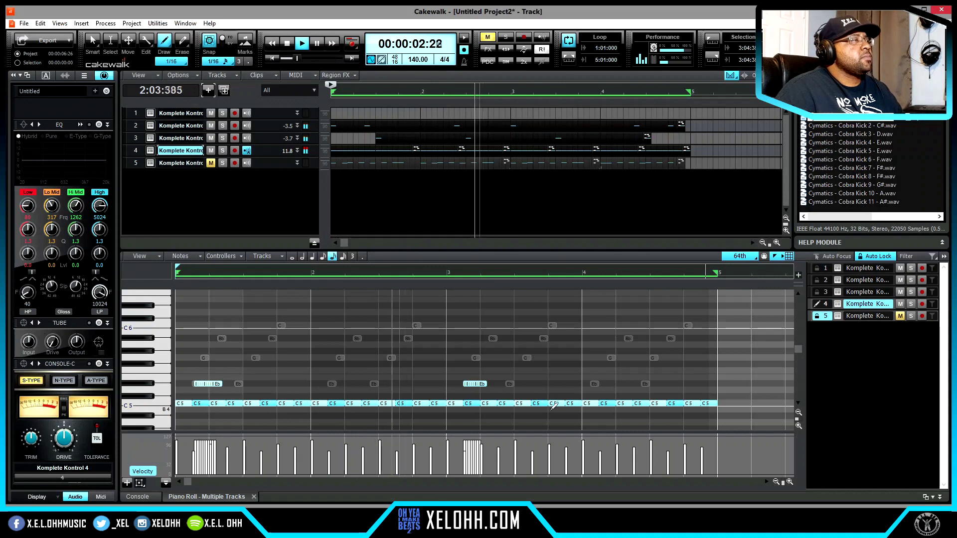
Step: Draw four short hi-hat hits on Eb 5 across the first two beats of bar 4, removing excess roll notes, and stop playback
click(594, 384)
click(623, 384)
drag(626, 381, 631, 382)
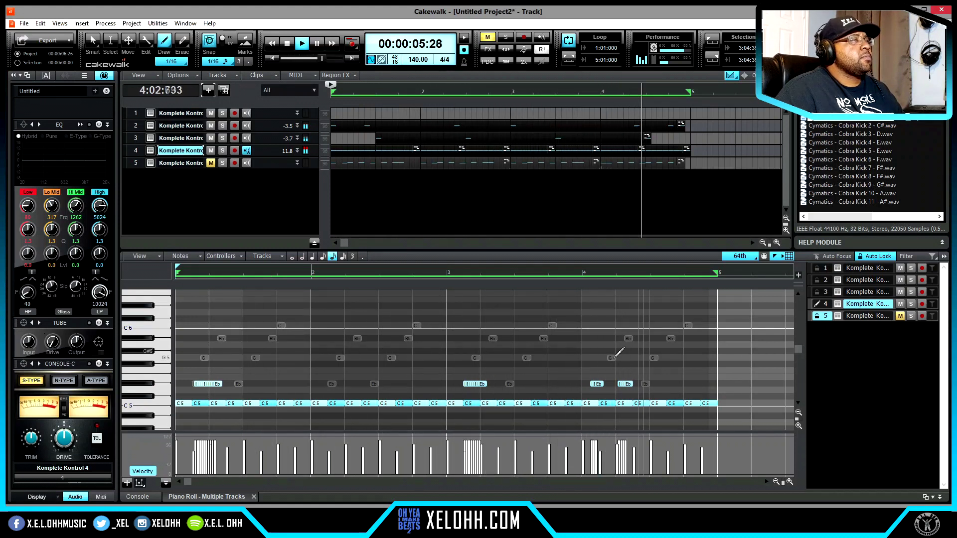
click(605, 382)
click(606, 384)
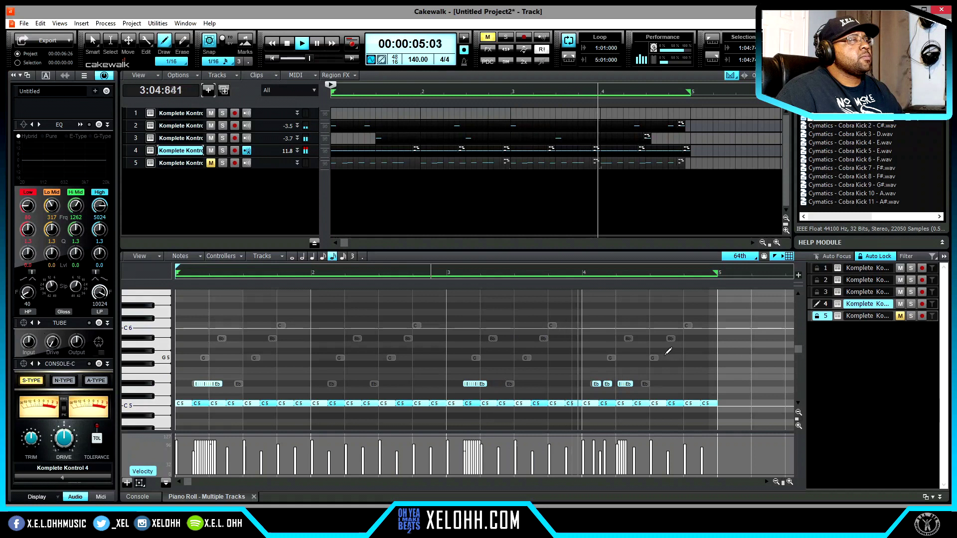
click(627, 382)
click(630, 381)
right_click(630, 382)
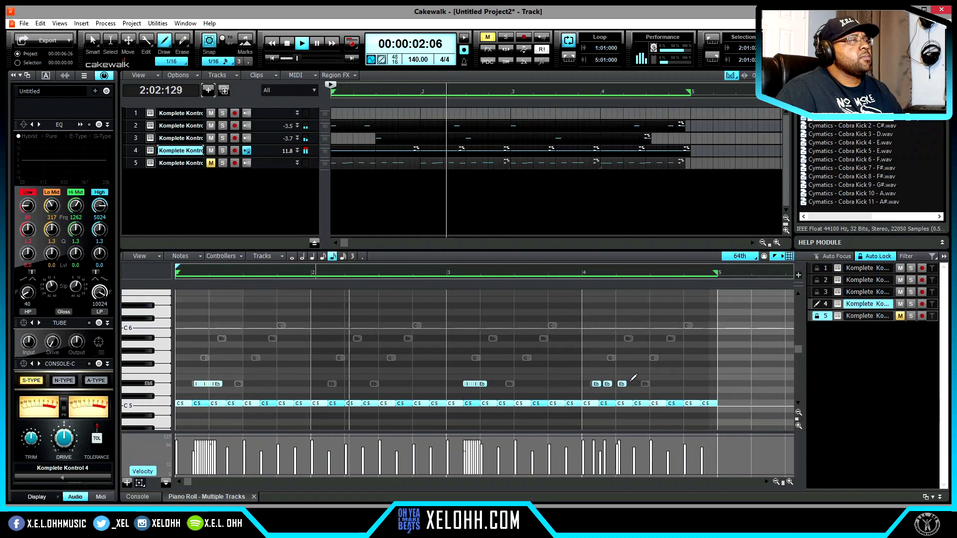
click(631, 384)
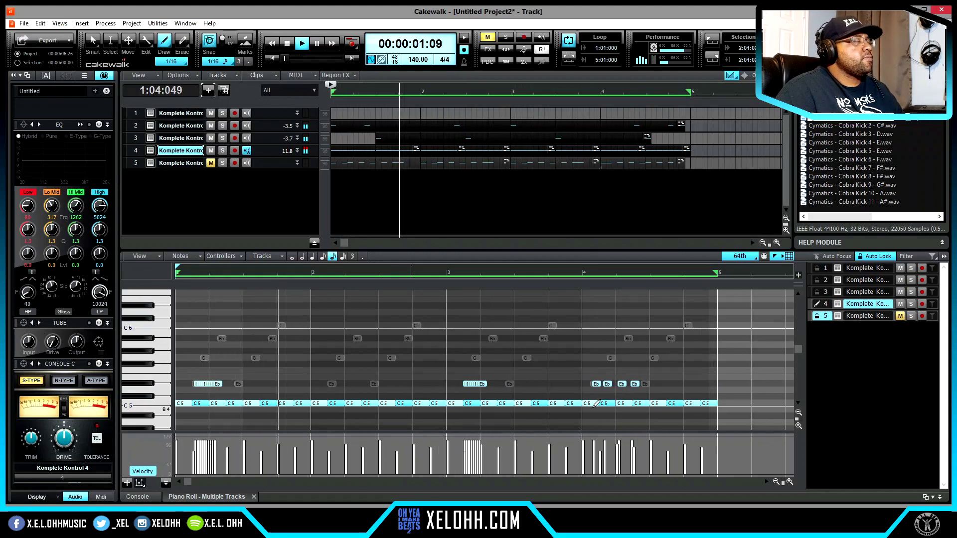
key(space)
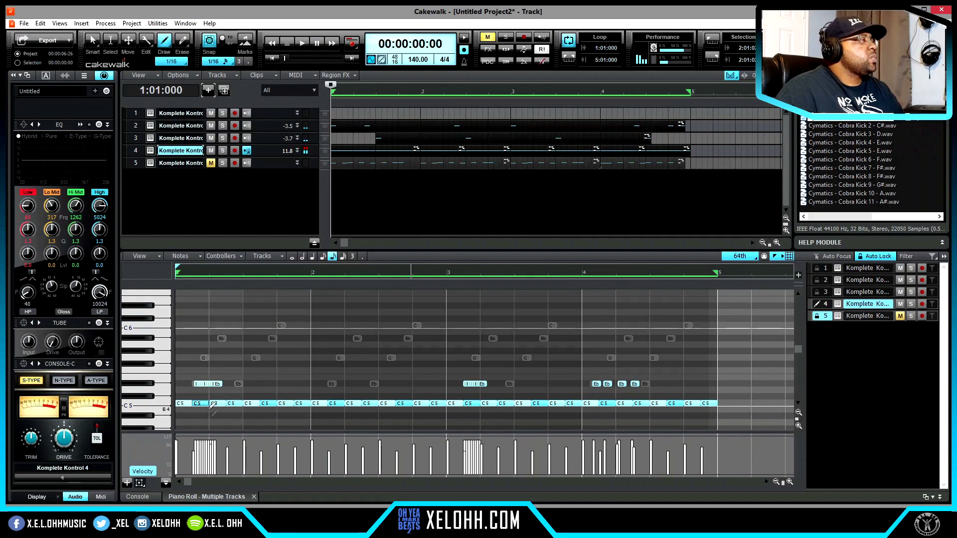
Step: Select all Eb 5 hi-hat notes, shape rising velocities across the rolls in bars 1 and 3, and audition the loop
click(153, 387)
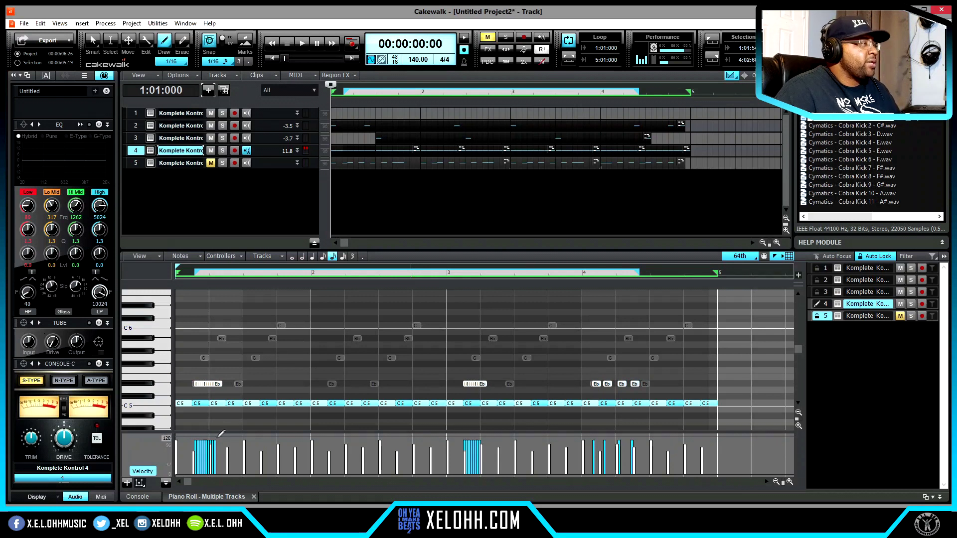
drag(194, 452, 199, 450)
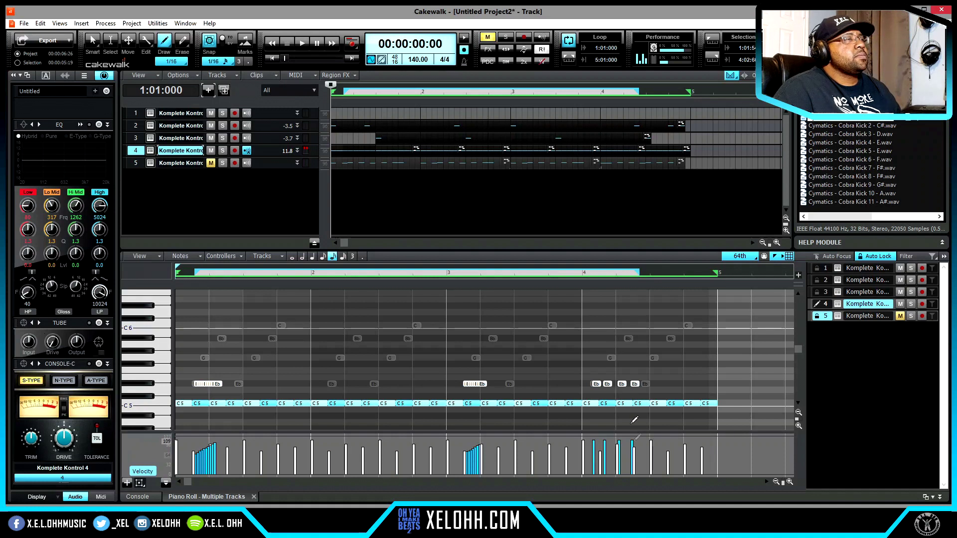
key(space)
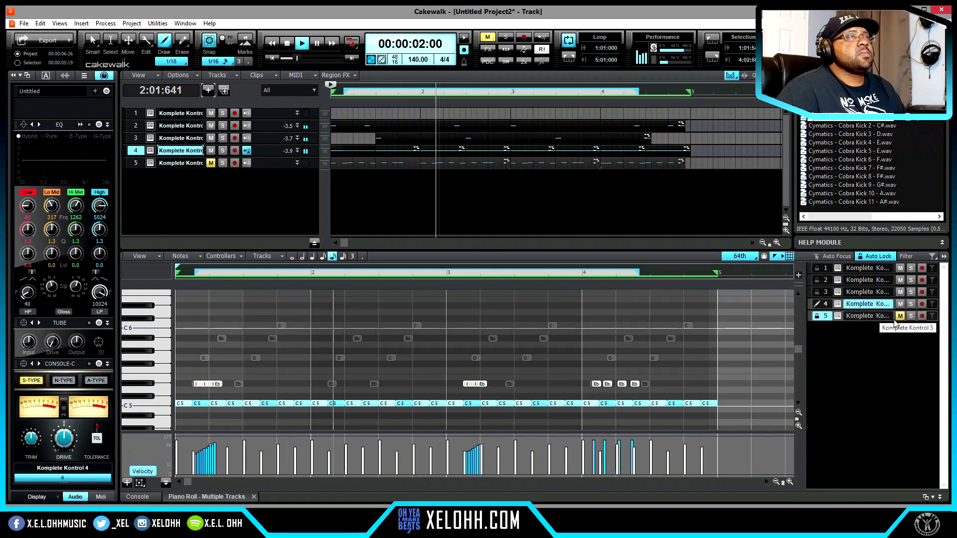
key(space)
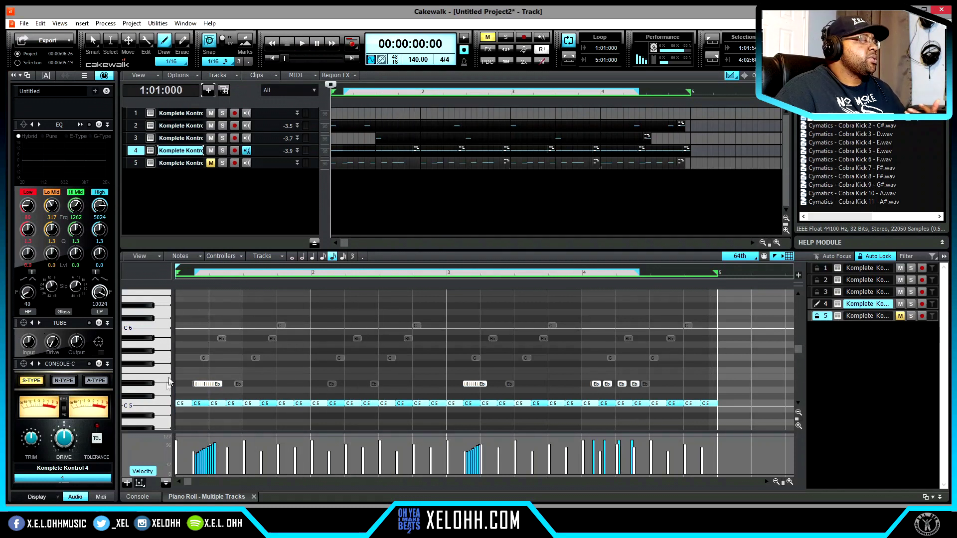
Step: Unmute track 5 and insert a new 808 track below it from an XEL 808 track template
click(211, 163)
right_click(229, 199)
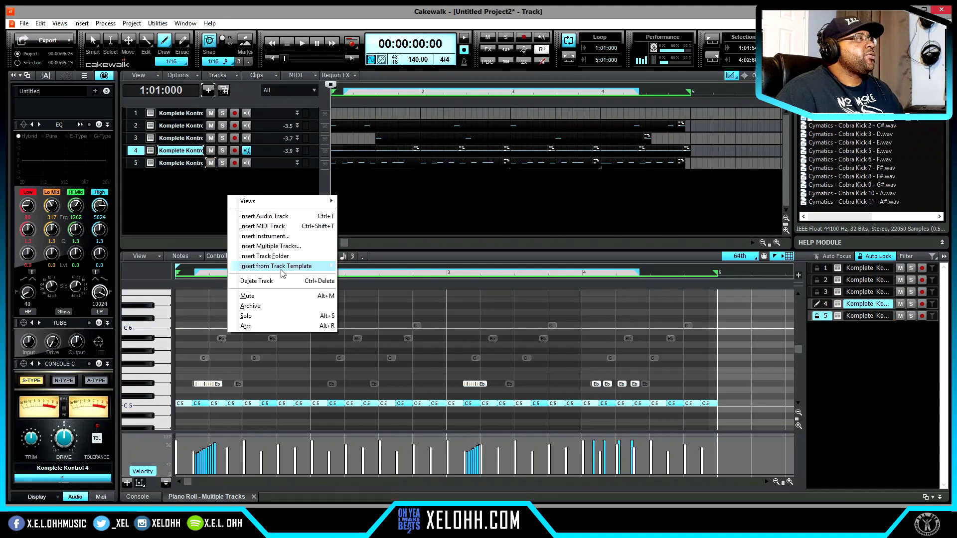
mouse_move(302, 267)
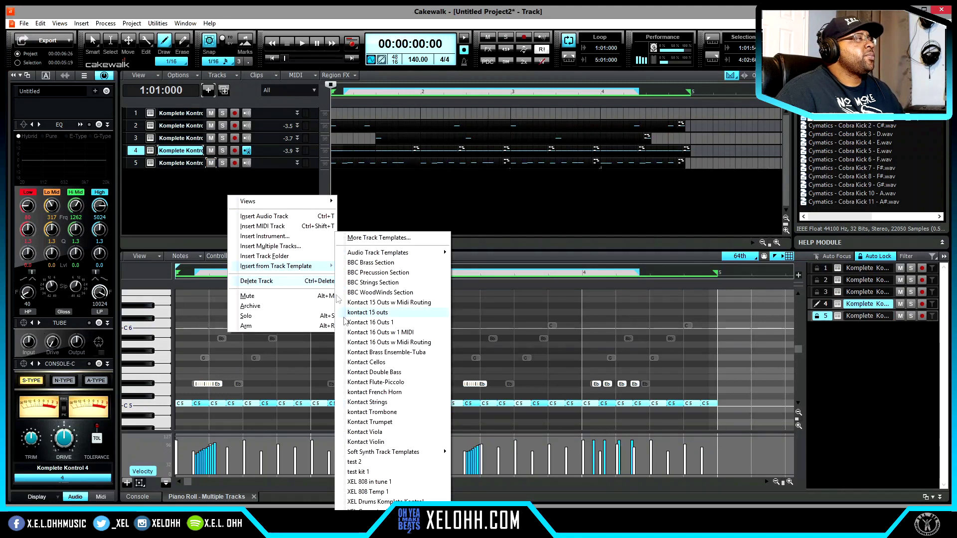
click(400, 484)
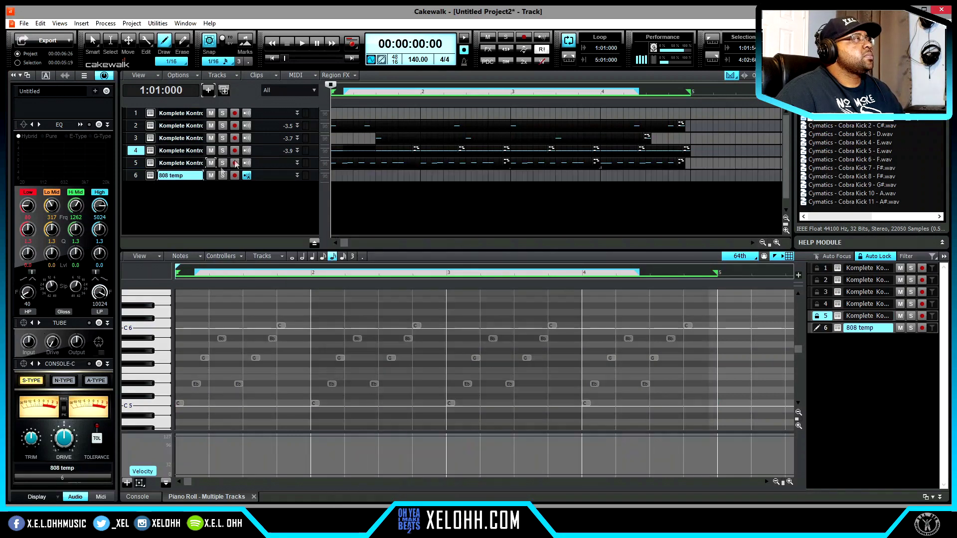
Step: Set the snap resolution to 1/16 and place an 808 note on C 5 at the start of bar 1, auditioning the loop
click(161, 402)
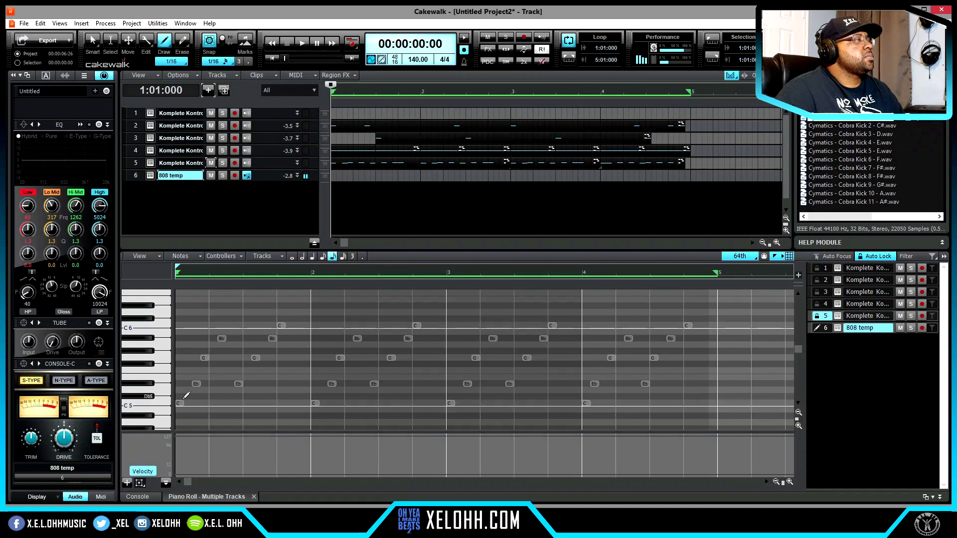
click(178, 403)
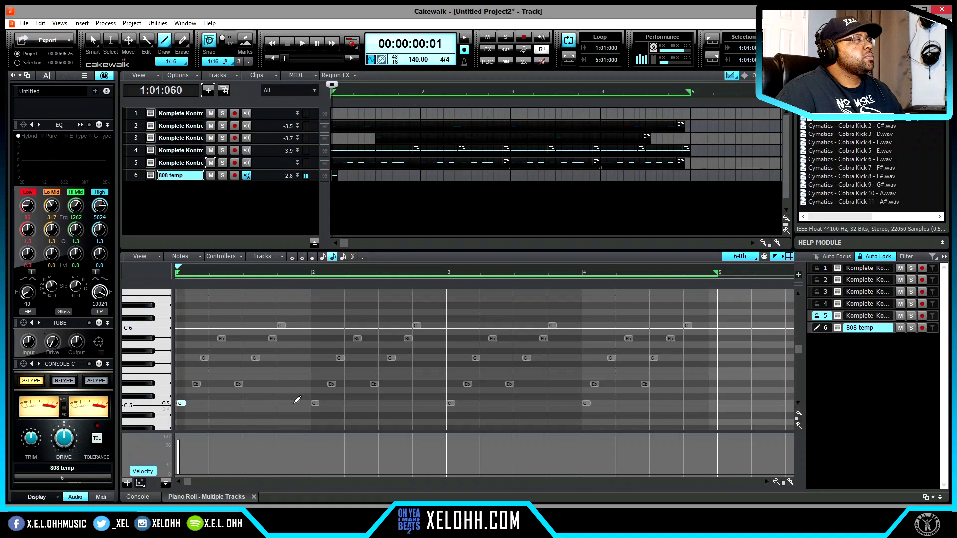
click(736, 256)
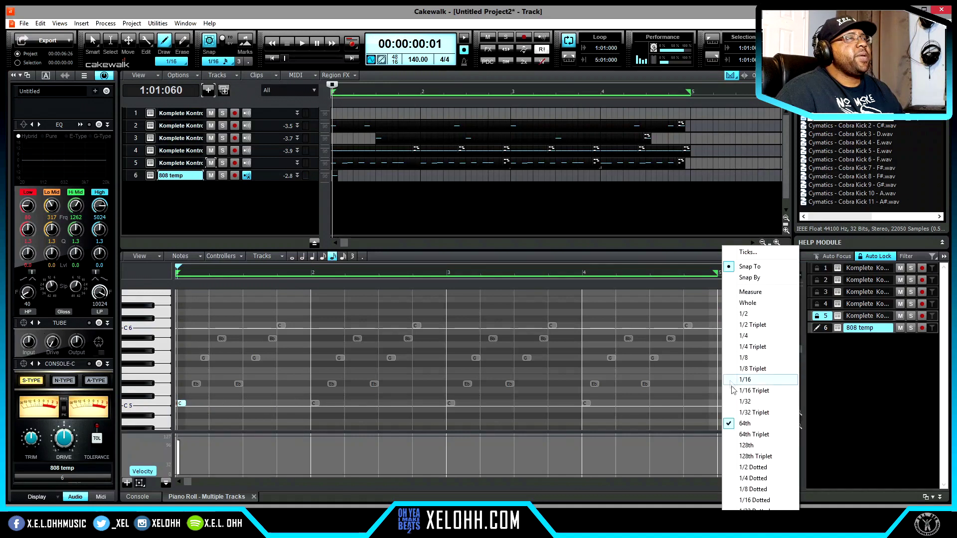
click(748, 380)
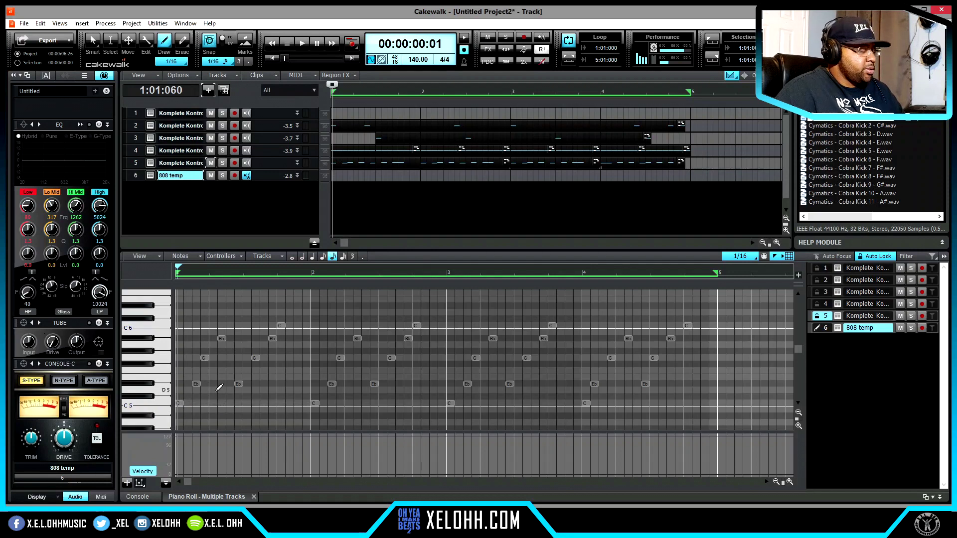
key(t)
click(170, 383)
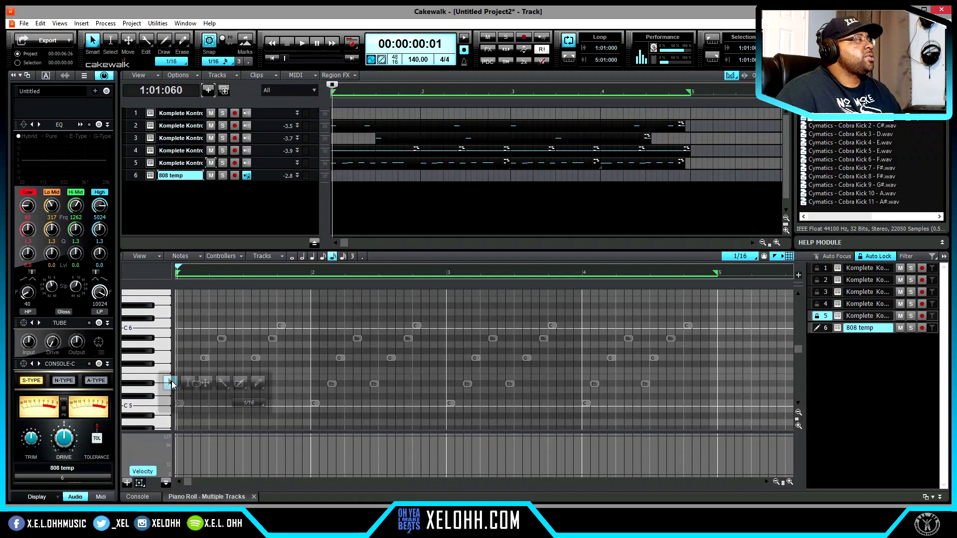
click(180, 401)
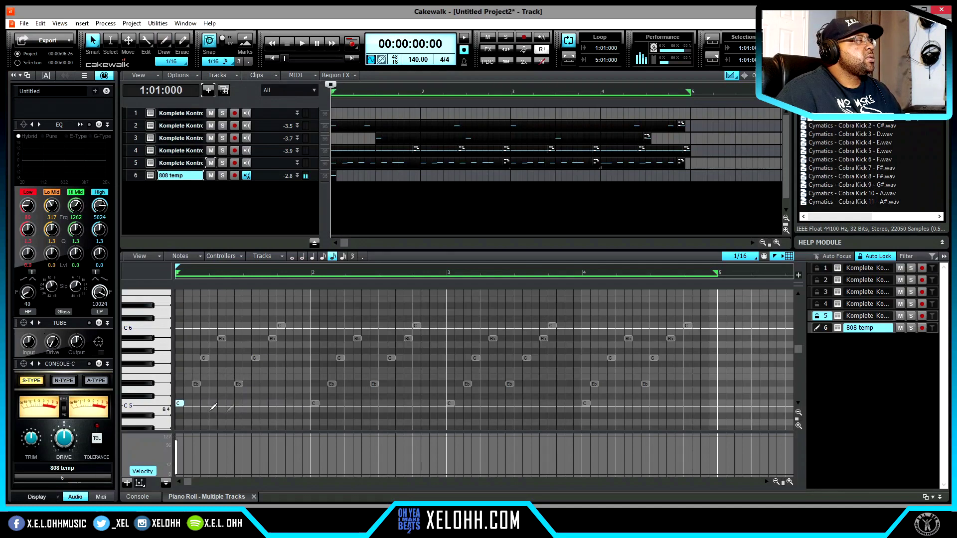
key(space)
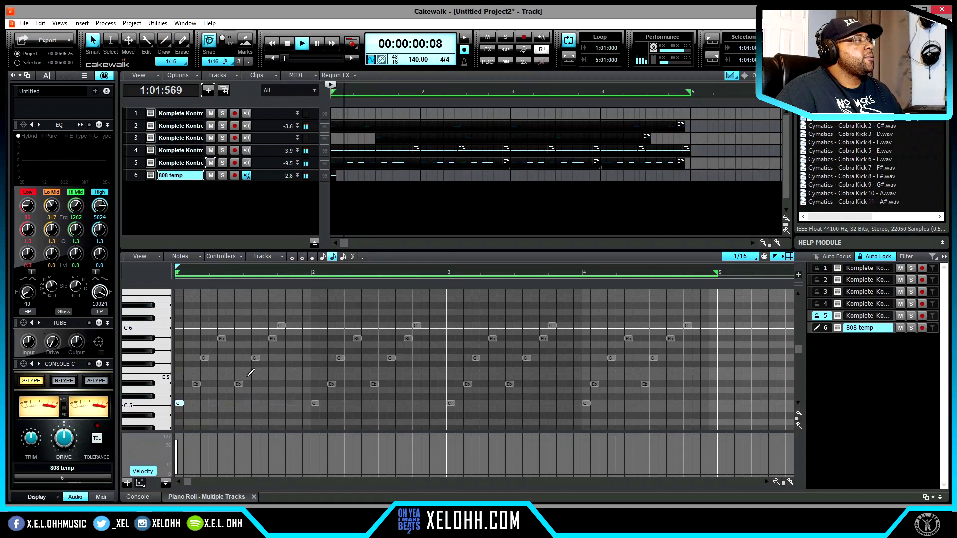
key(space)
click(164, 408)
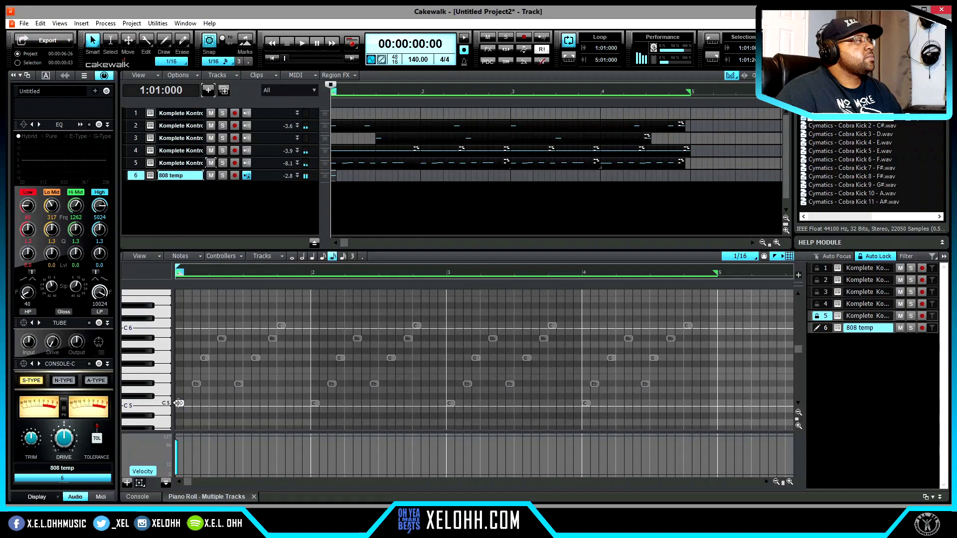
Step: Set the 808 sampler's envelope type to One-shot, lower its Pitchbend to the midpoint, and close the instrument window
click(837, 328)
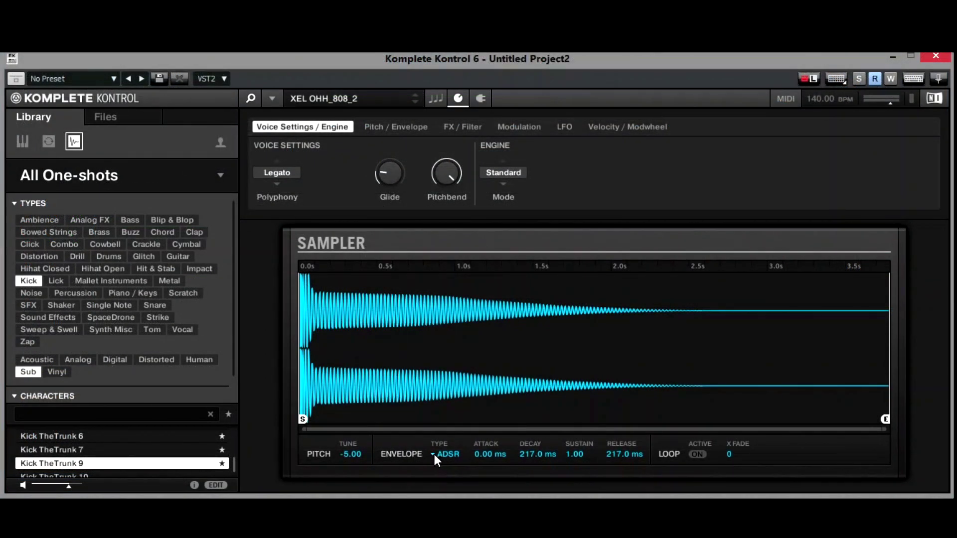
click(432, 454)
click(478, 397)
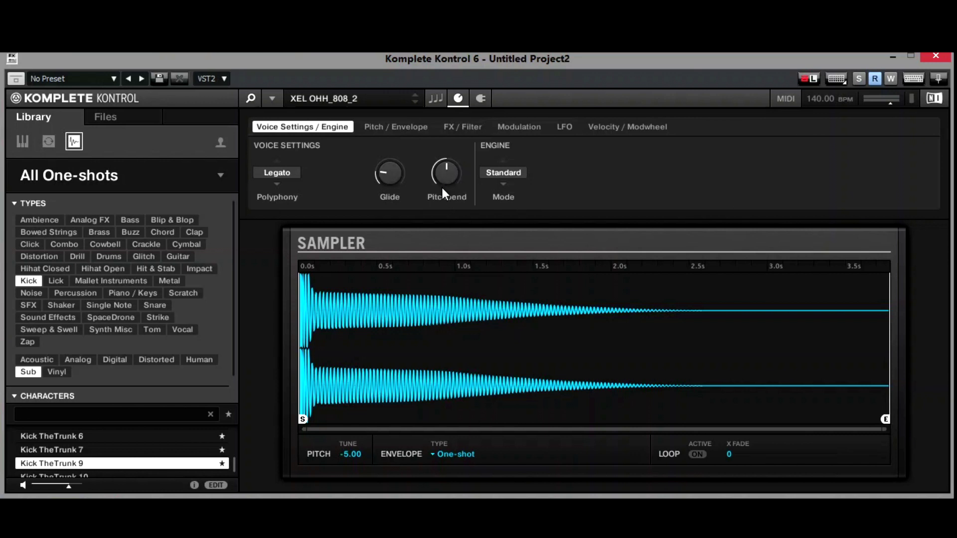
click(935, 59)
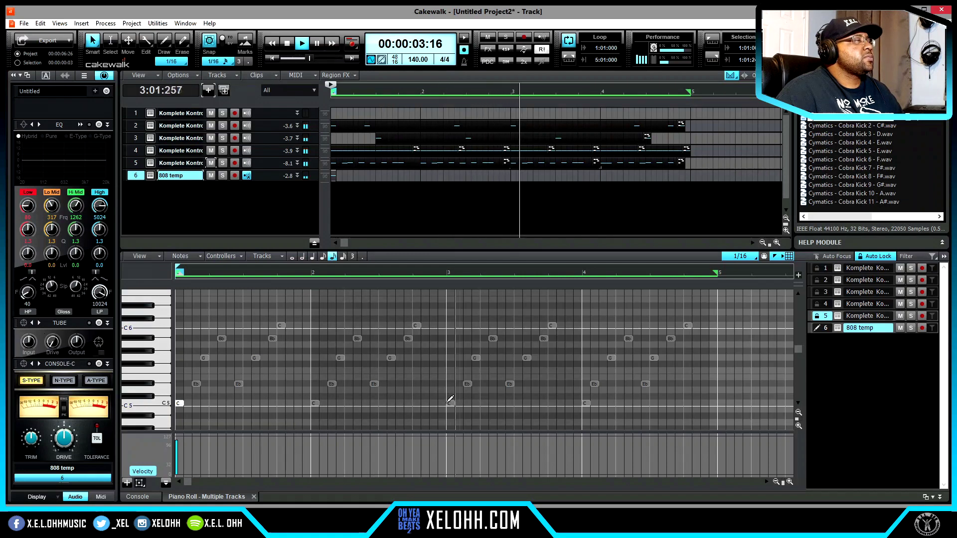
Step: Add an 808 note on C 5 at the start of bar 3, and replay the loop from the beginning several times
click(450, 403)
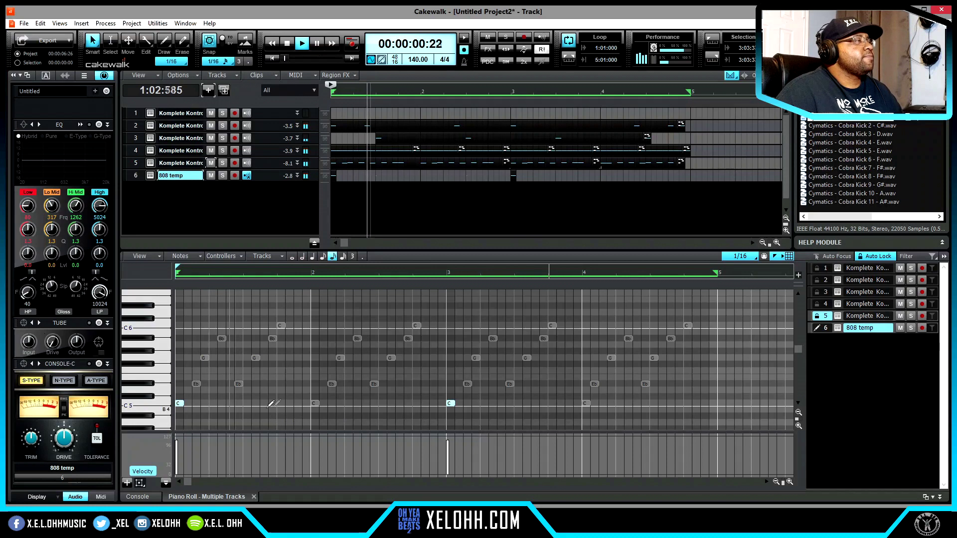
key(space)
key(space)
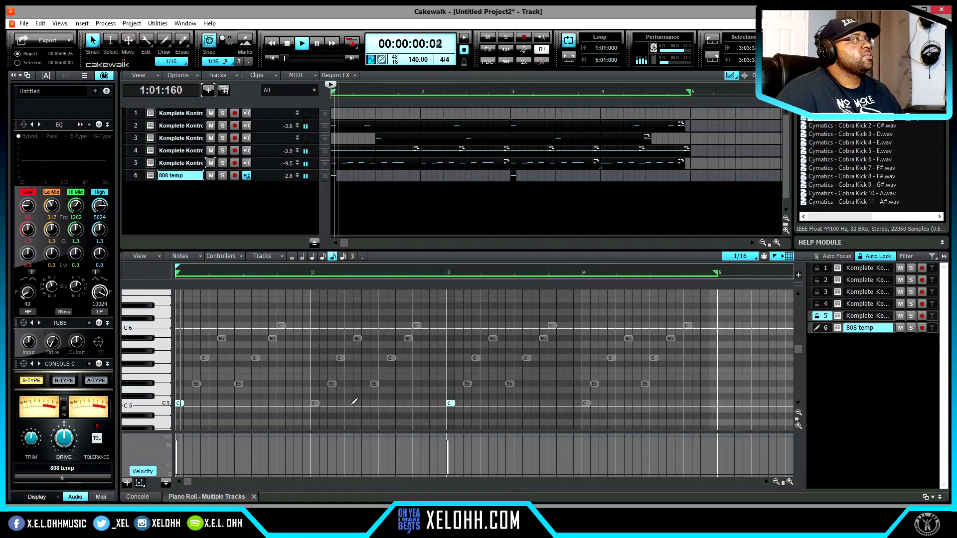
key(space)
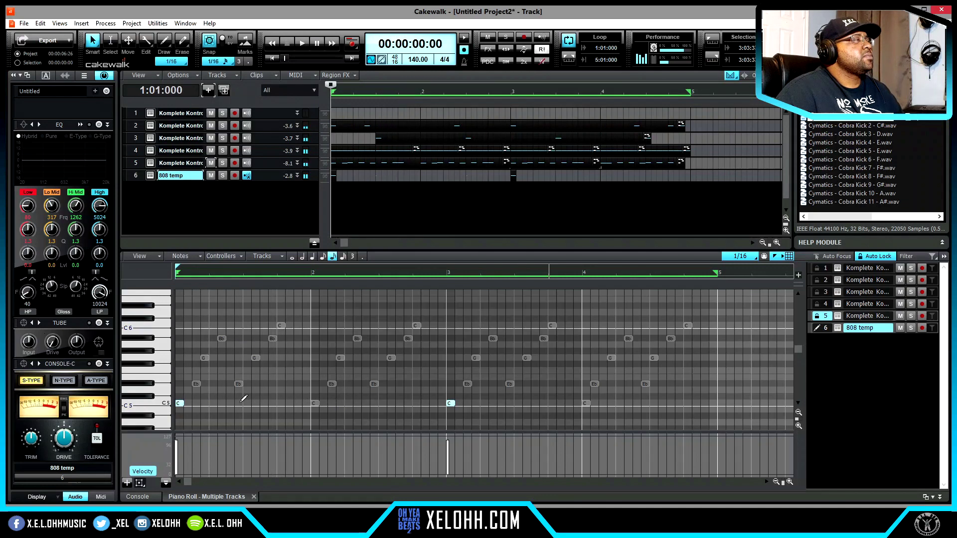
key(space)
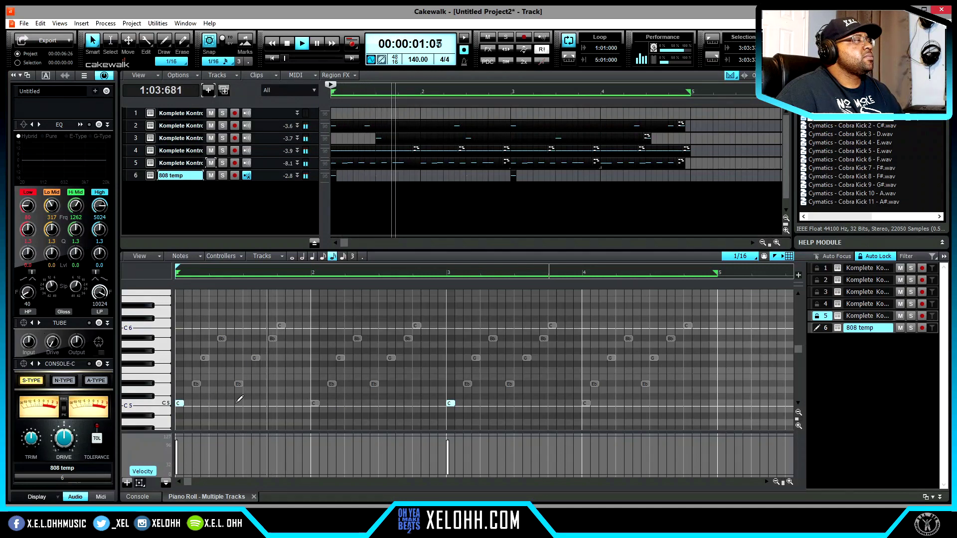
key(space)
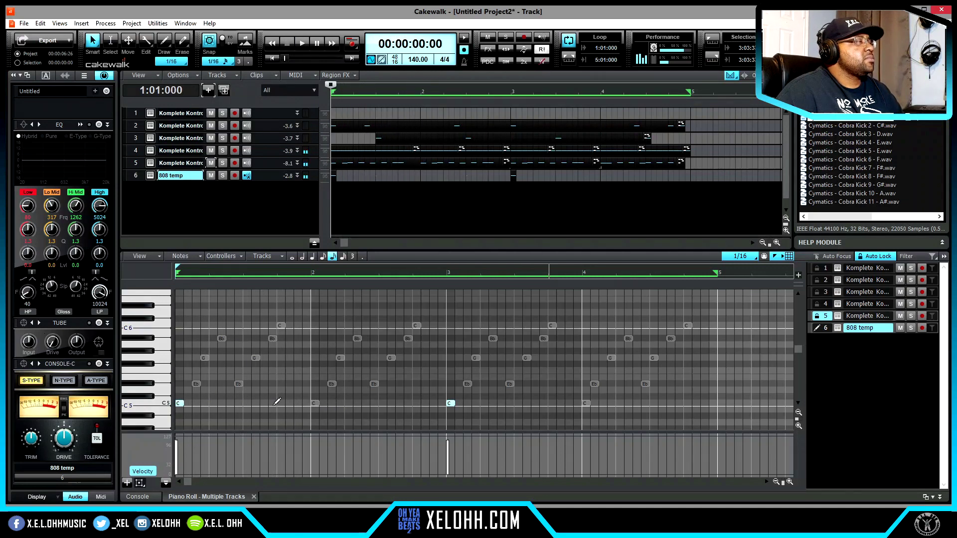
key(space)
key(space)
key(space)
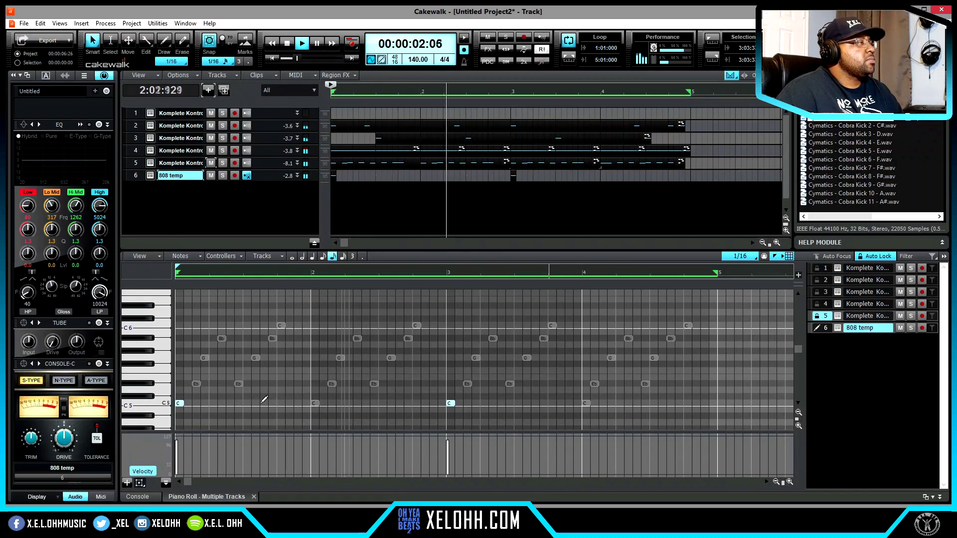
Step: Add an 808 note on C 5 halfway through beat 3 of bar 1 and replay the loop from the beginning
click(262, 403)
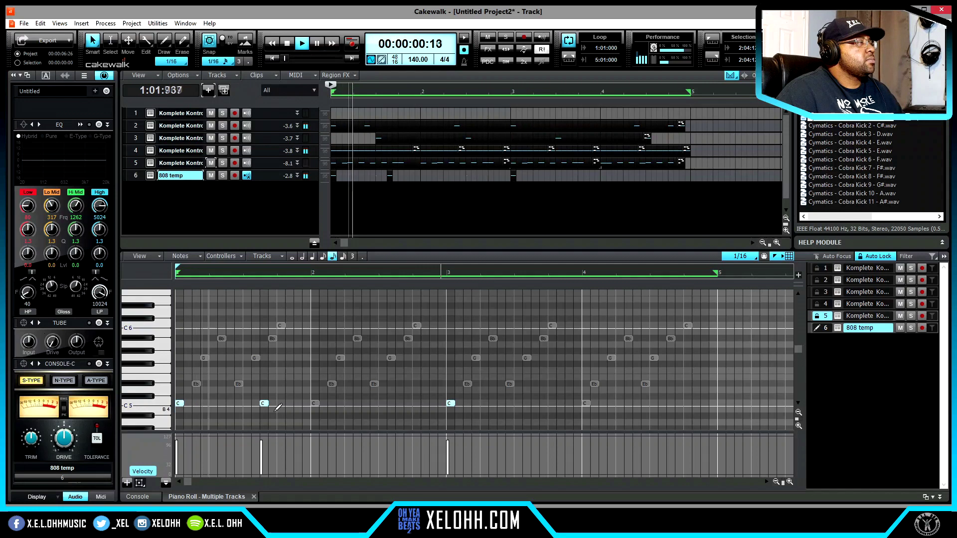
key(space)
key(space)
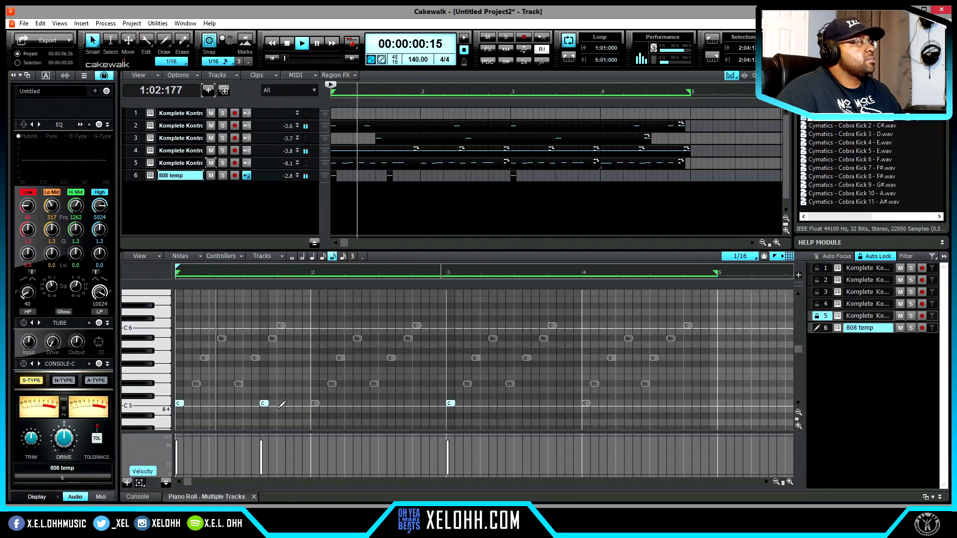
key(space)
key(space)
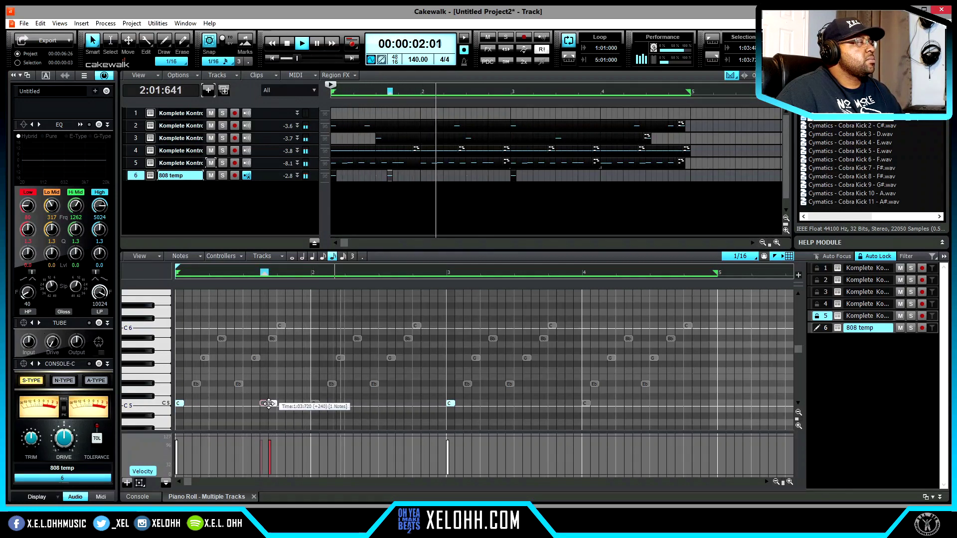
Step: Shift the new 808 note one sixteenth at a time to beat 4 of bar 1, replaying the loop after each move
drag(263, 404, 273, 404)
key(space)
key(space)
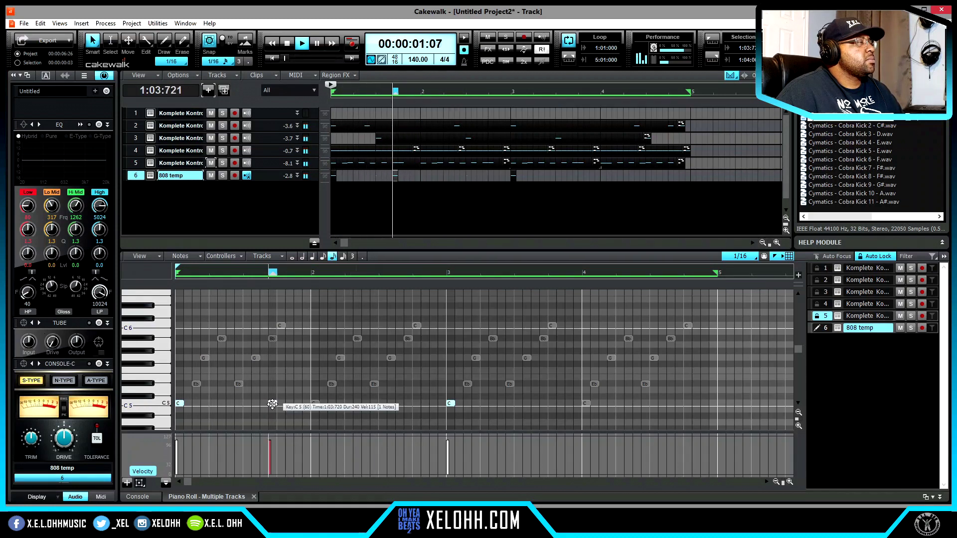
drag(273, 403, 281, 403)
key(space)
key(space)
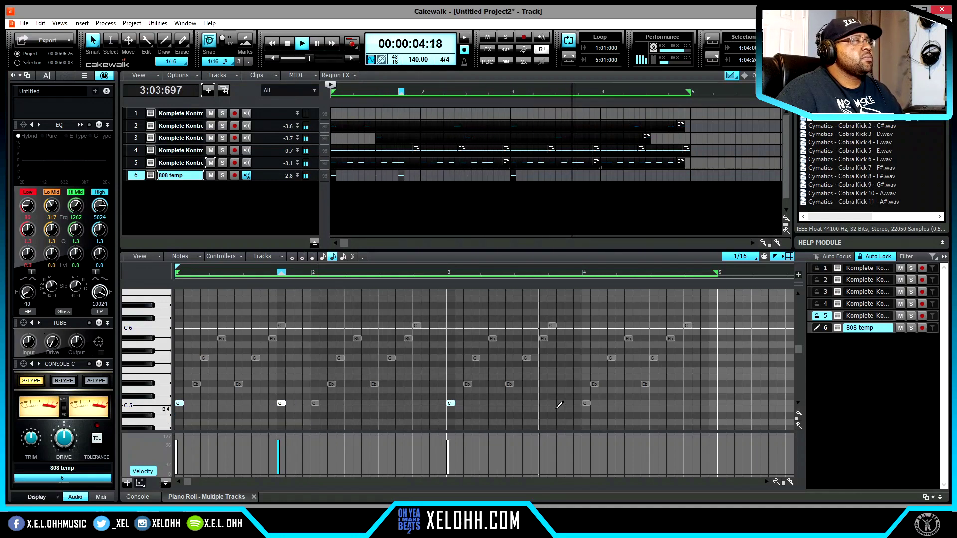
key(space)
key(space)
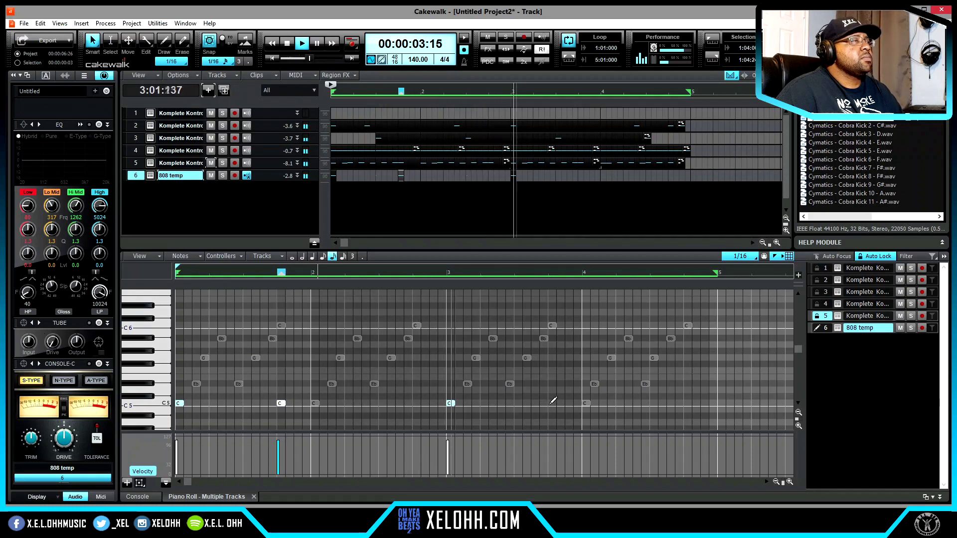
Step: Add 808 notes on C 5 at beat 4 of bar 3 and at beat 3, beat 4 and halfway through beat 4 of bar 4
click(548, 402)
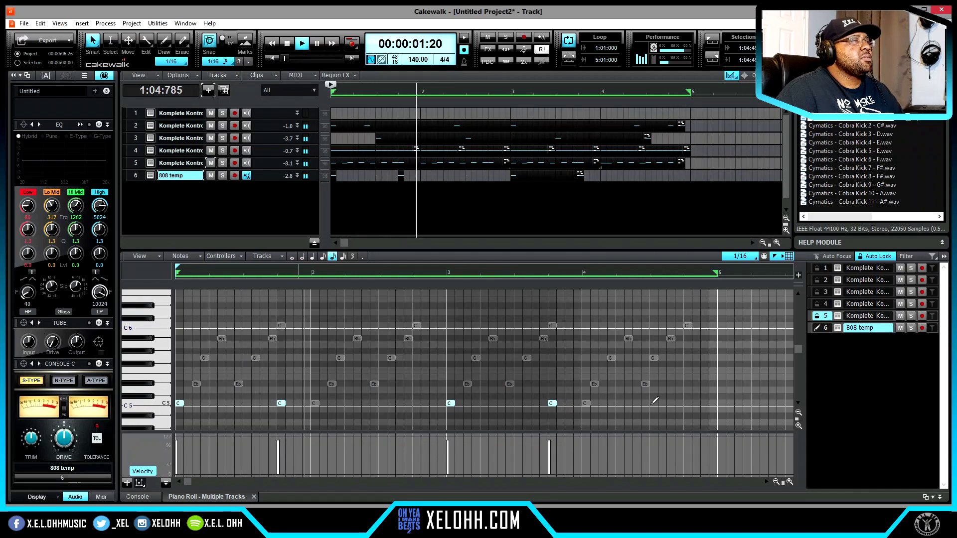
click(651, 403)
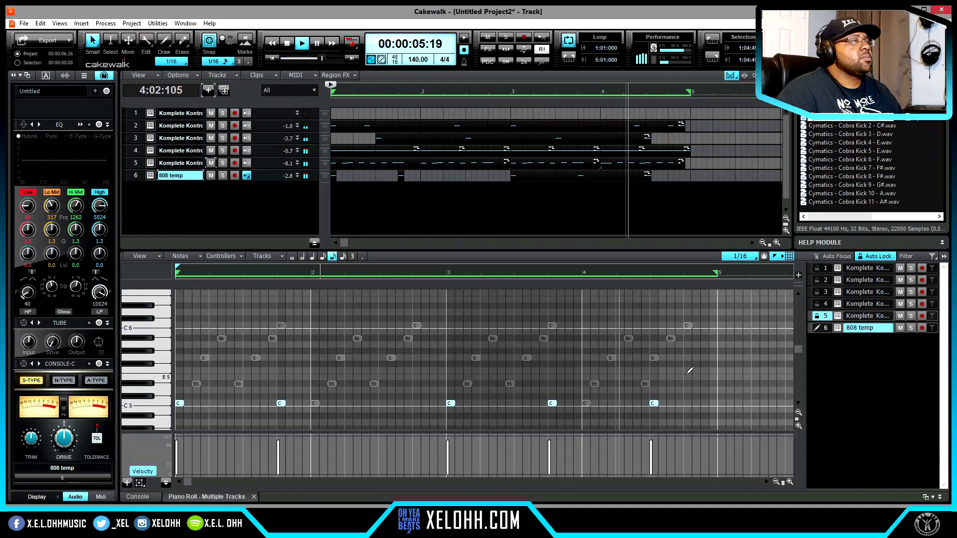
click(686, 403)
click(702, 403)
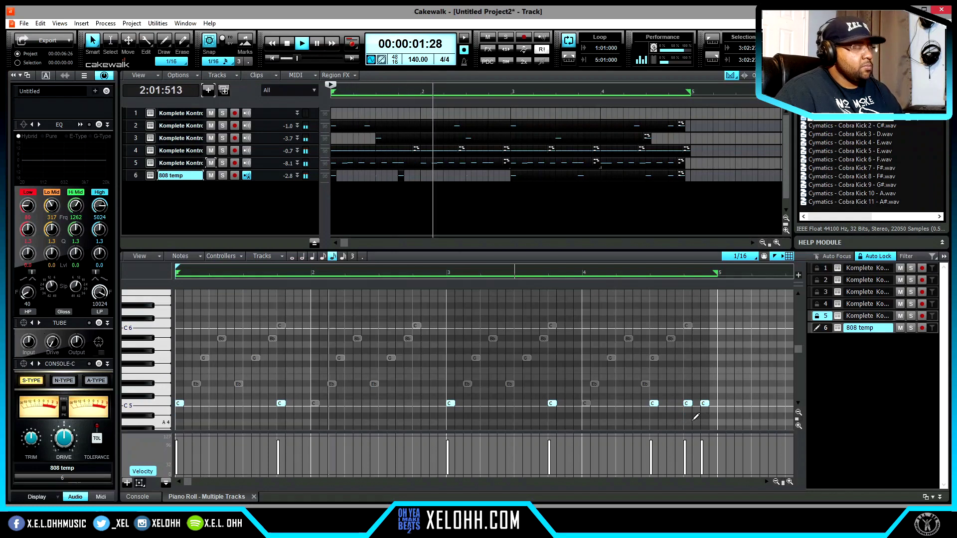
key(ctrl+s)
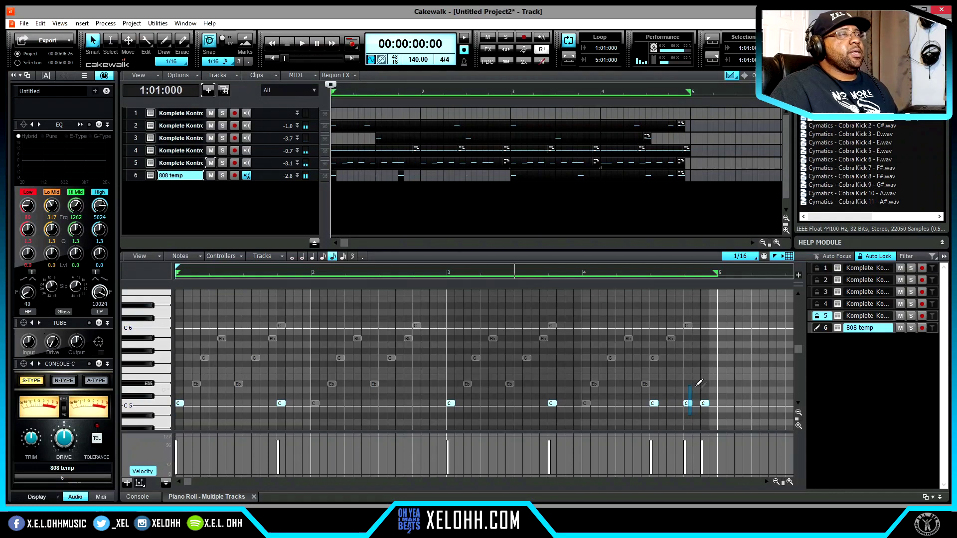
Step: Raise the last two 808 notes in bar 4 an octave to C 6 and play the loop briefly
drag(708, 392, 703, 402)
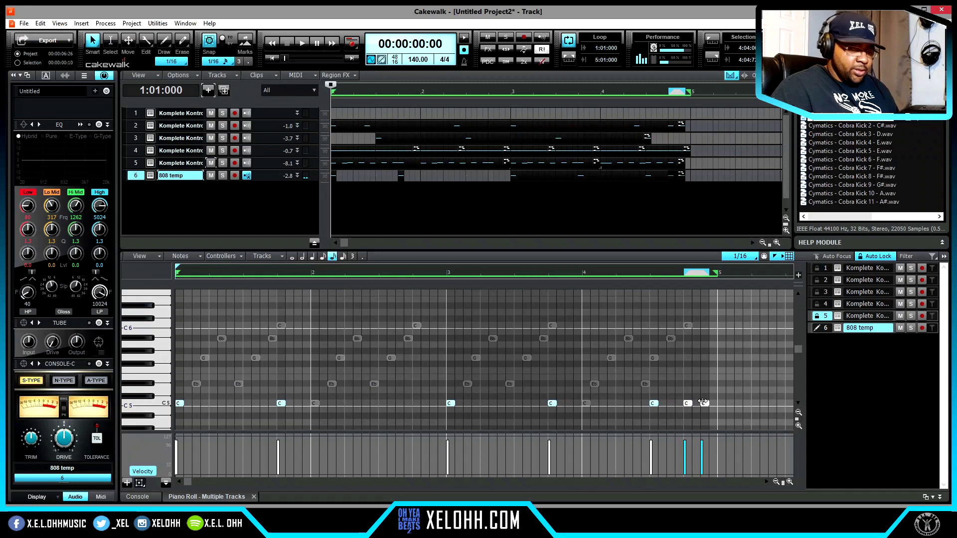
click(756, 432)
scroll(747, 423, up, 3)
key(space)
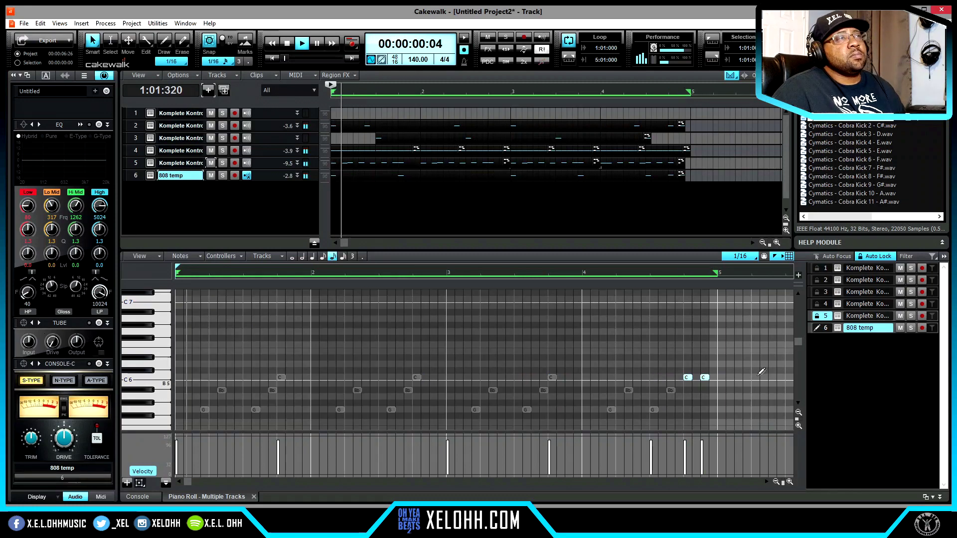
key(space)
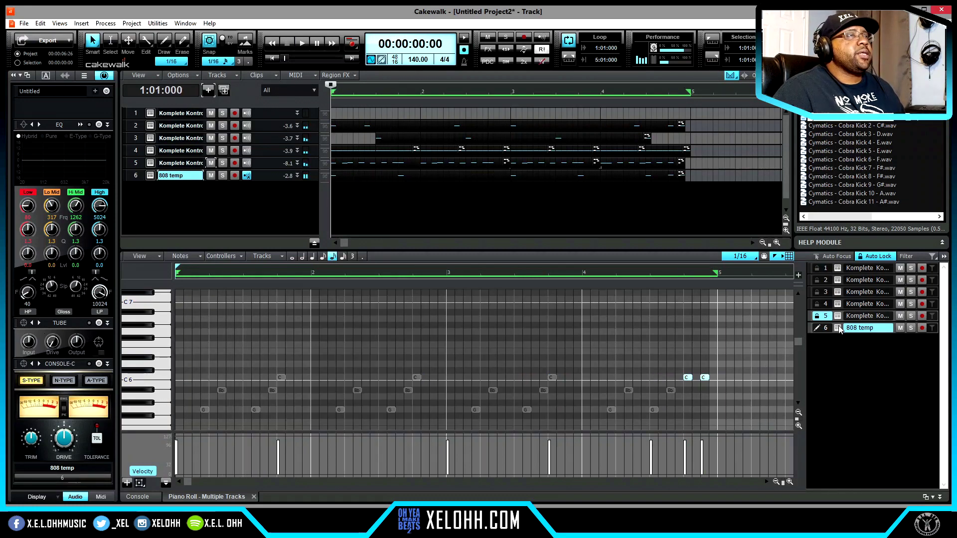
Step: Open the 808 track's instrument, set the sampler's envelope type to ADSR, and close the instrument window
click(839, 328)
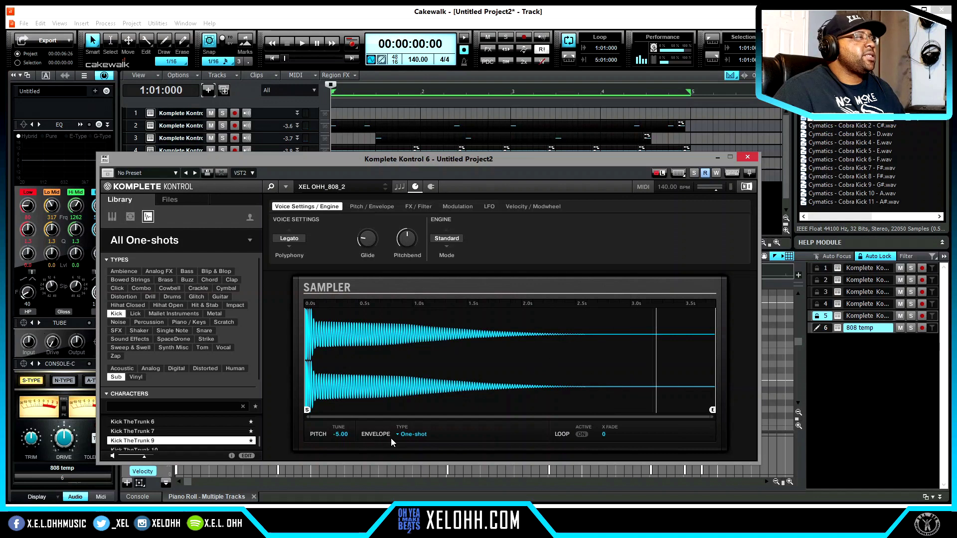
click(398, 434)
click(416, 419)
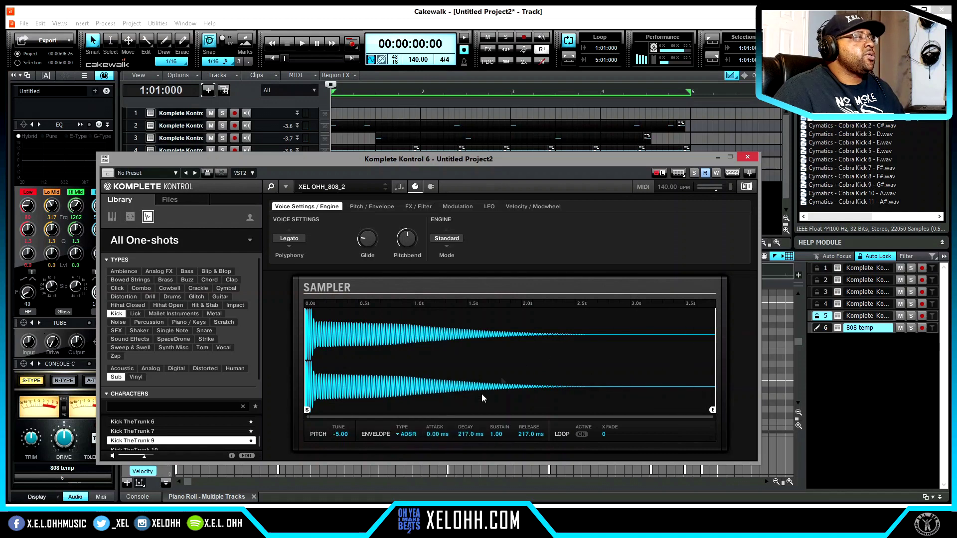
click(748, 157)
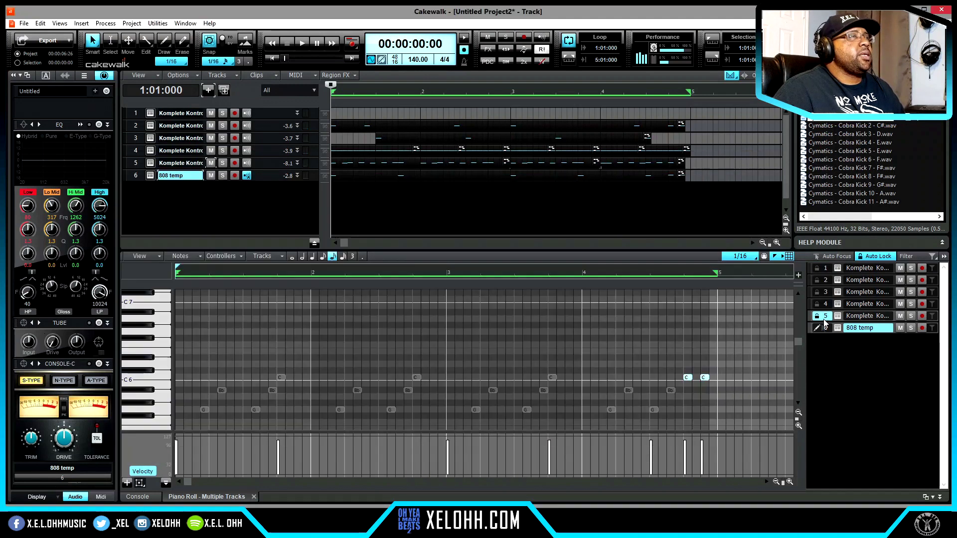
Step: Extend the 808 notes so each one lasts until the next begins, with the final C 6 note reaching the end of bar 4
drag(800, 343, 799, 352)
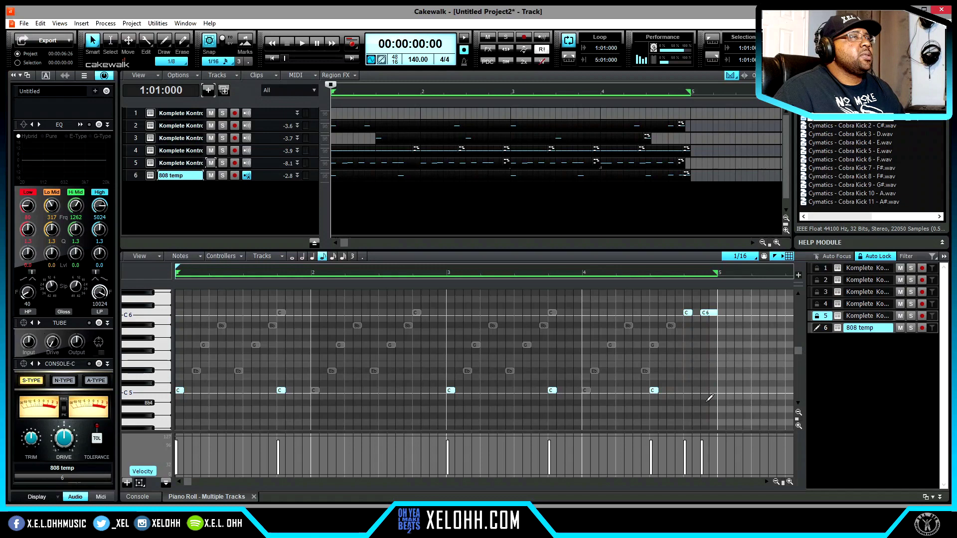
drag(713, 326, 286, 299)
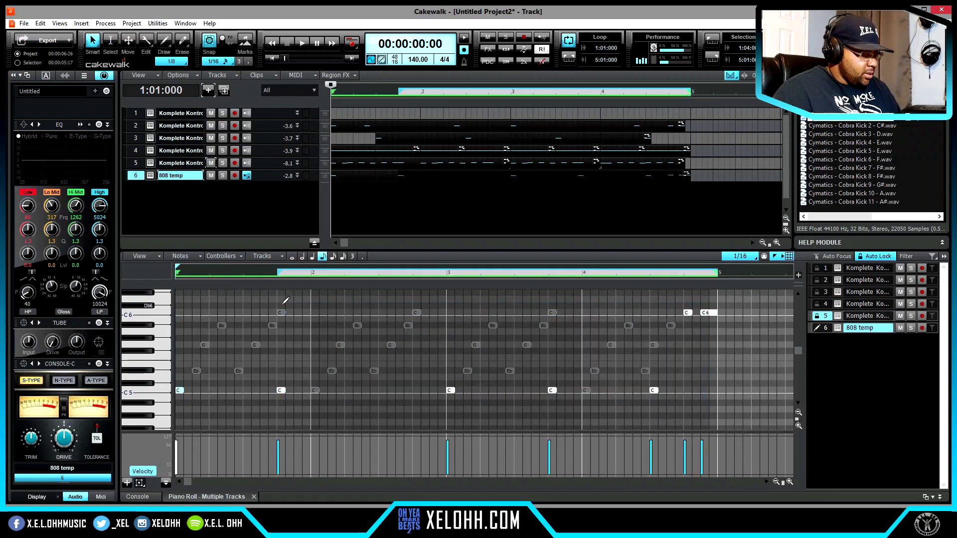
key(ctrl+l)
key(Return)
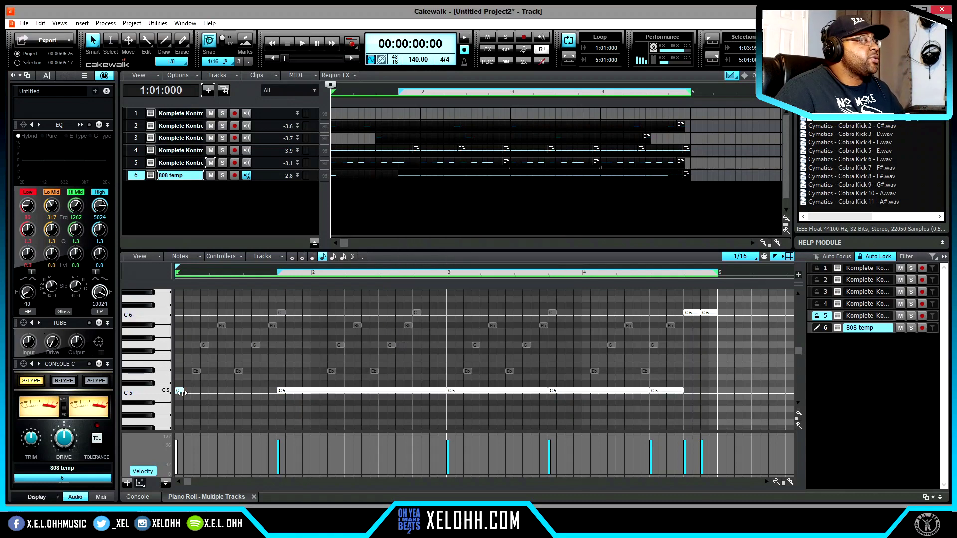
drag(189, 392, 273, 399)
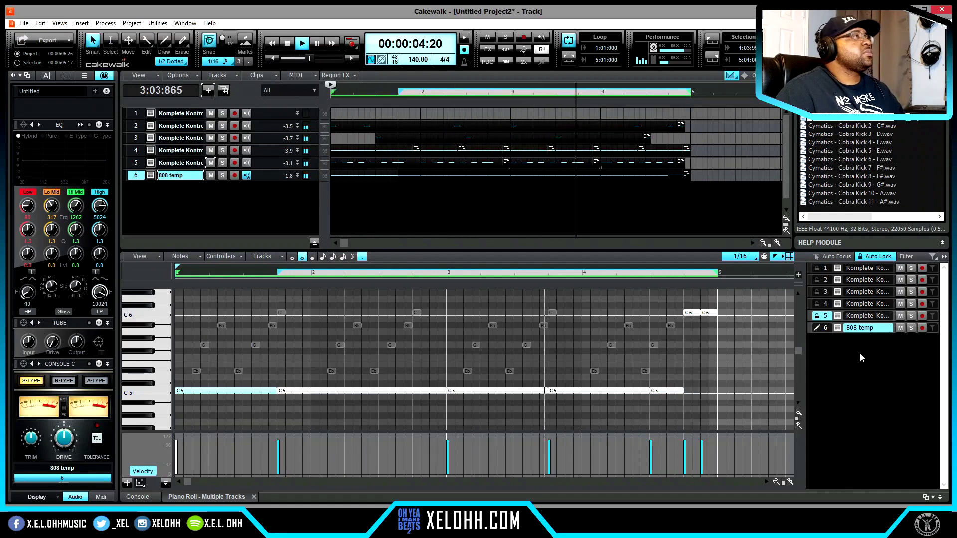
Step: Mute track 5 and place Cymatics - Cobra Guitar Loop 2 - 140 BPM C# Min on a new track below the 808
click(899, 316)
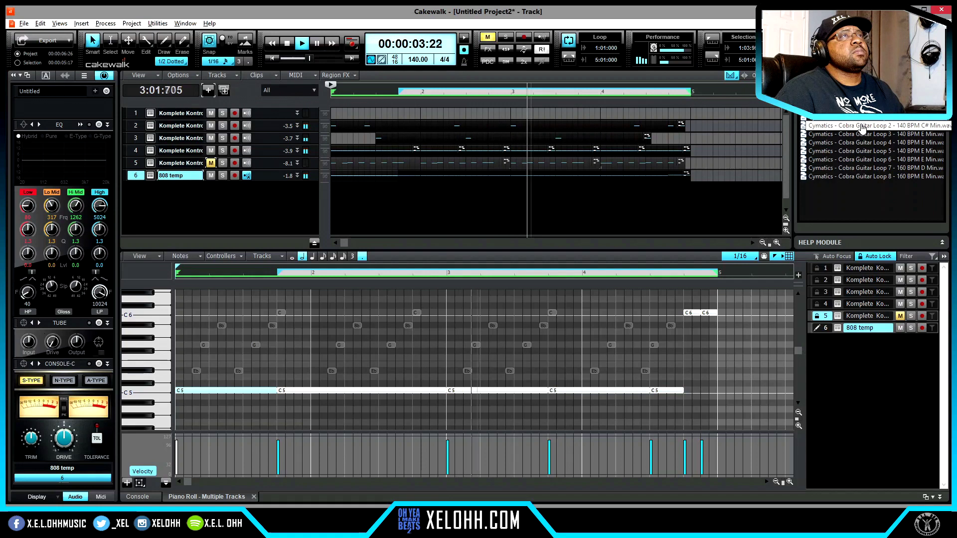
click(863, 128)
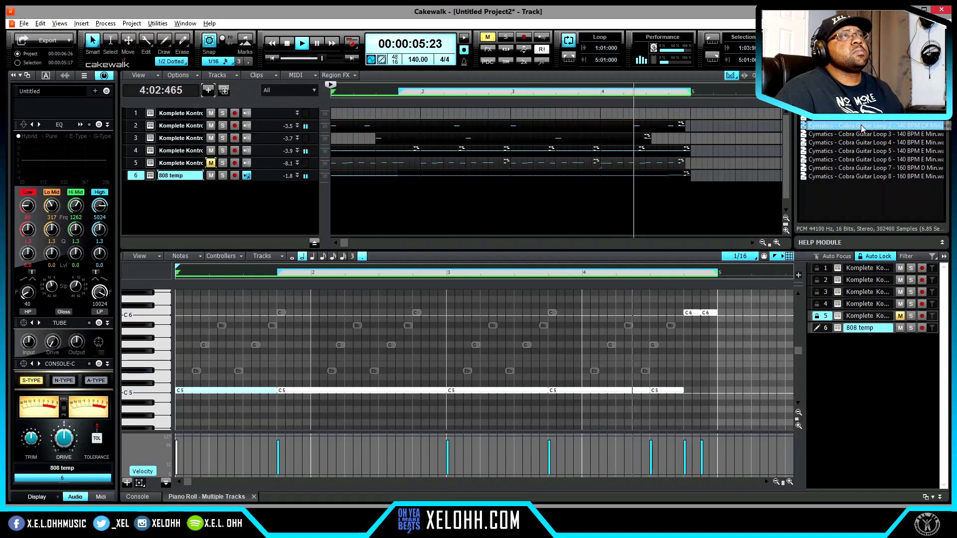
drag(862, 125, 253, 203)
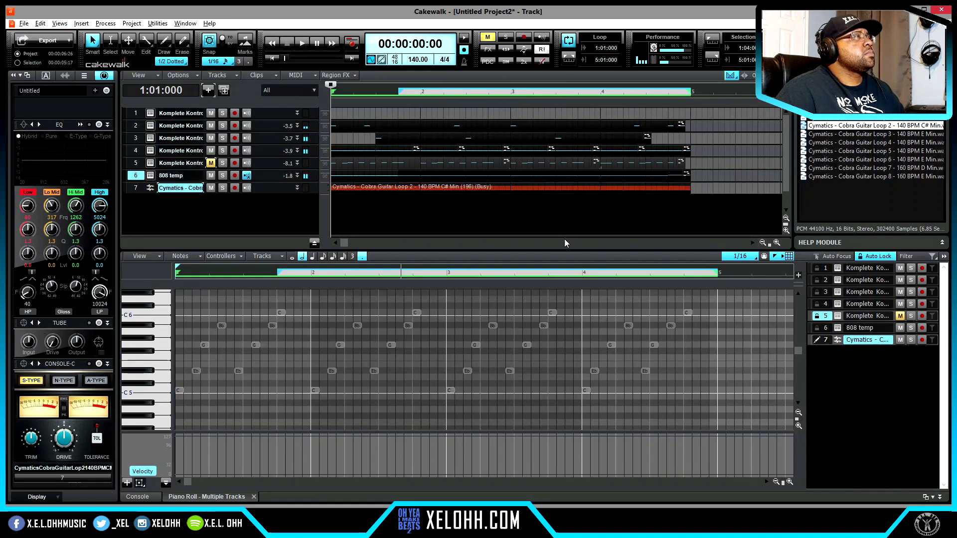
Step: Transpose the 808 notes up a semitone to Db, and expand the guitar loop track to lower its volume to -3.6
key(Up)
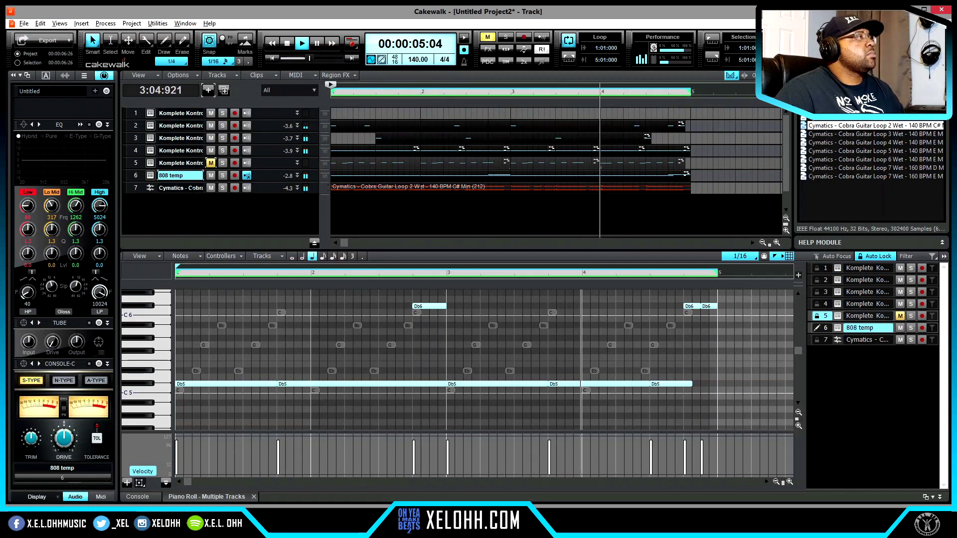
drag(255, 192, 253, 223)
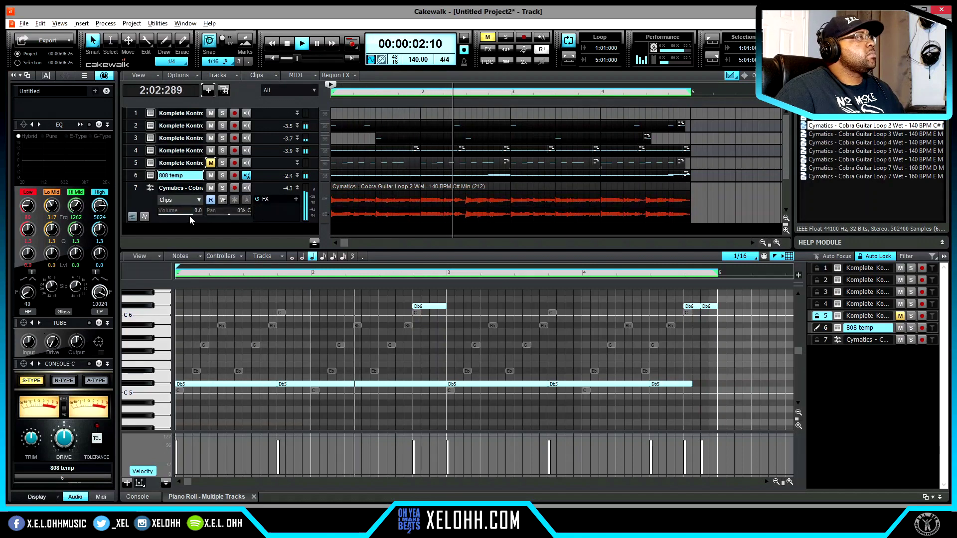
drag(191, 215, 190, 215)
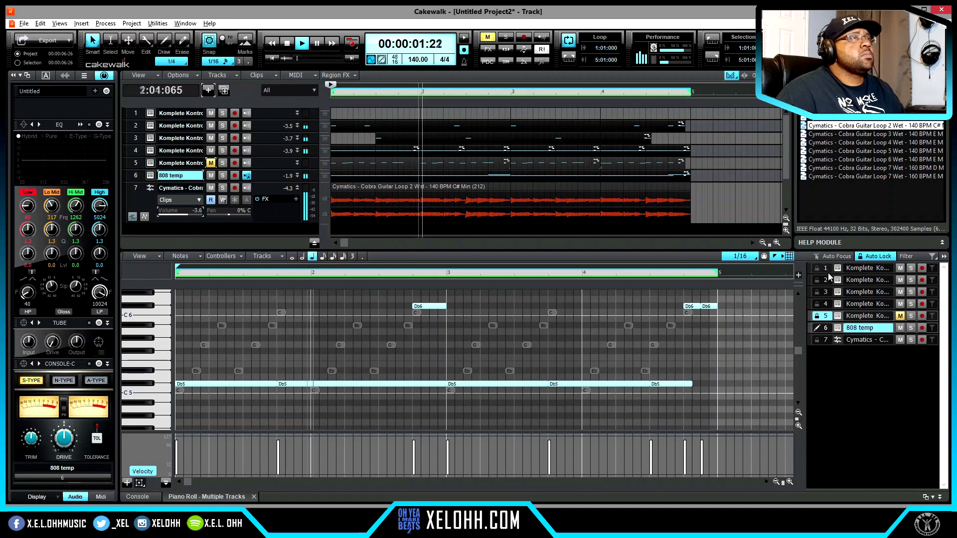
Step: Stop playback, make track 5 the editable track in the piano roll, and delete all of its arpeggio notes
click(859, 317)
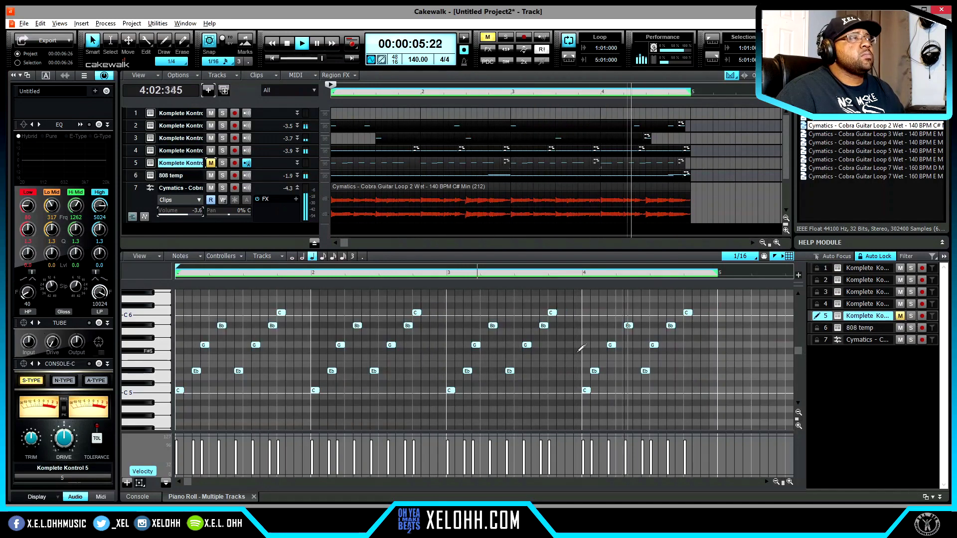
key(space)
drag(702, 402, 180, 296)
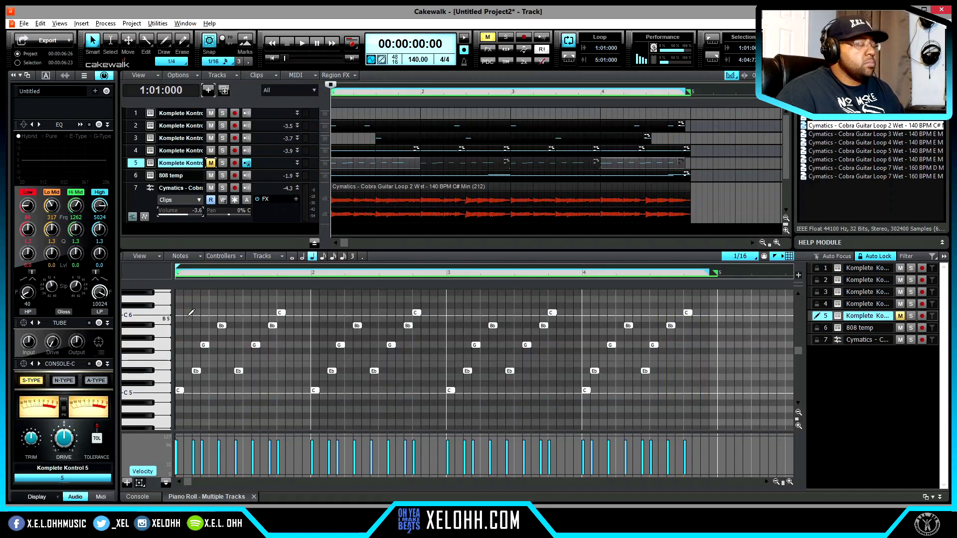
key(Delete)
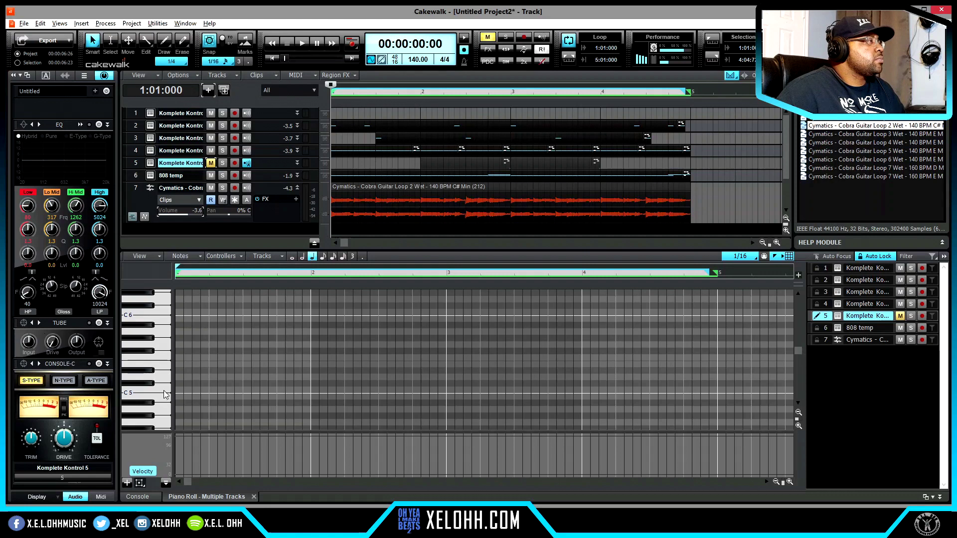
click(501, 370)
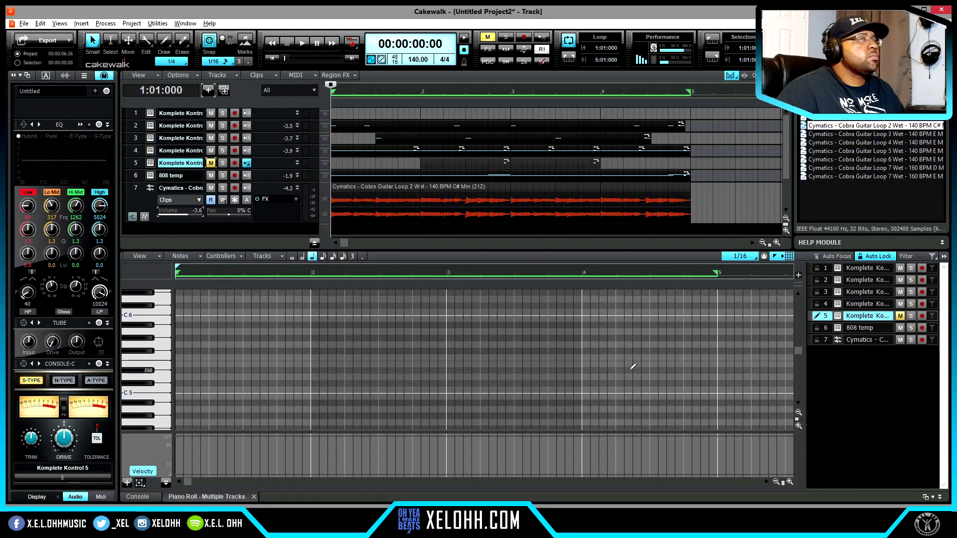
Step: Unmute track 5, audition the Db5 key, add a quarter note on Db5 at the start of bar 1, and play the loop
click(900, 317)
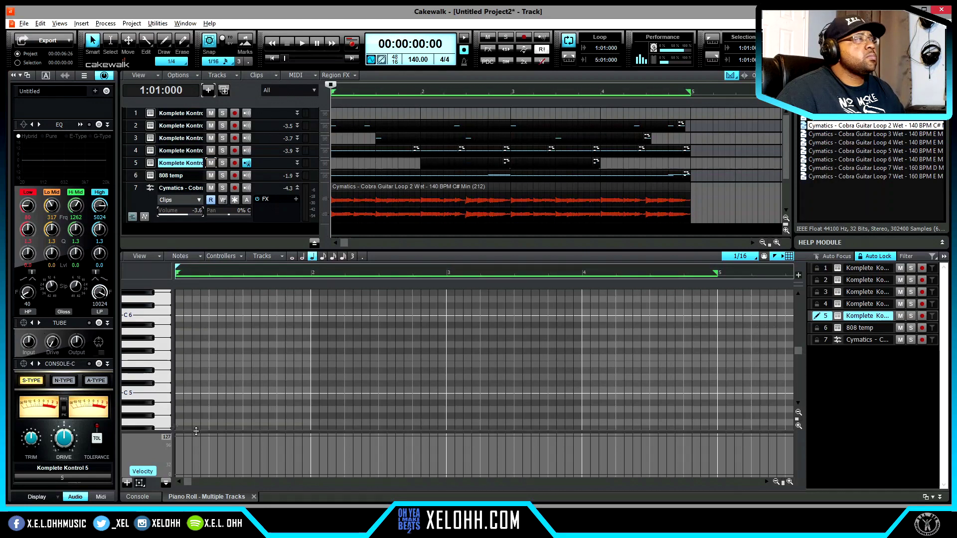
click(146, 385)
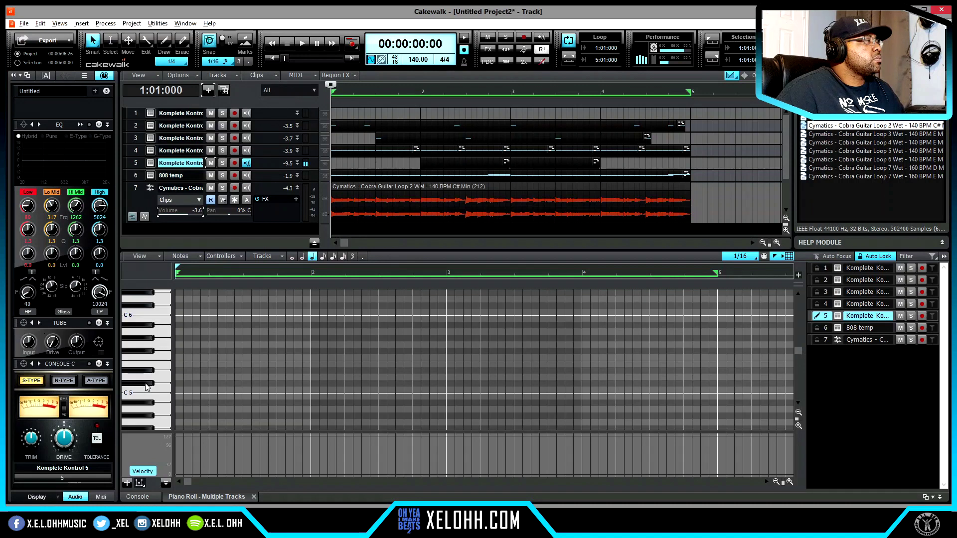
click(146, 386)
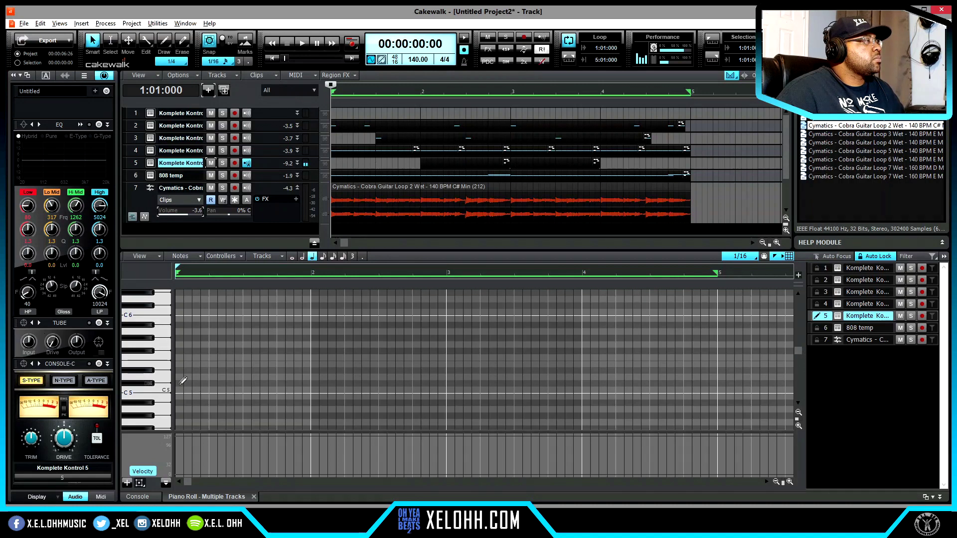
click(178, 383)
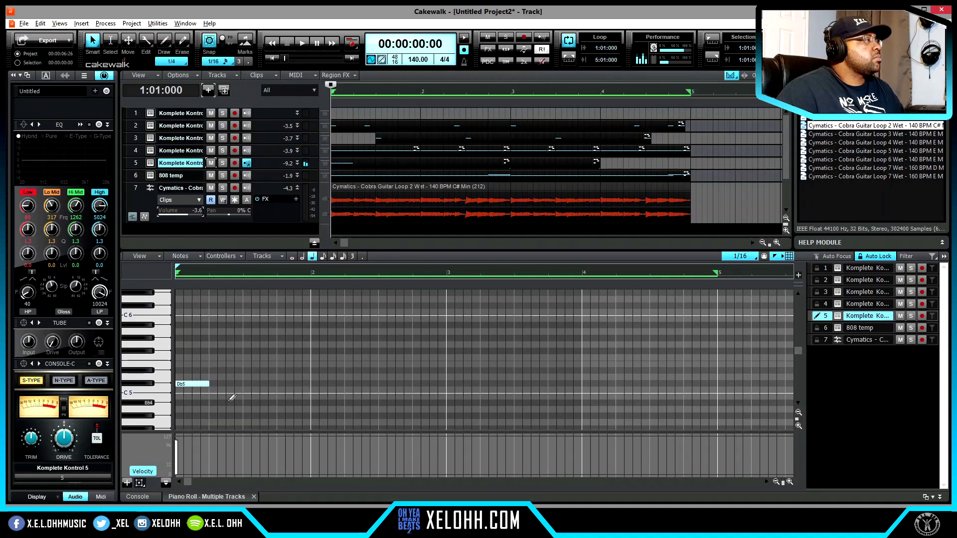
key(space)
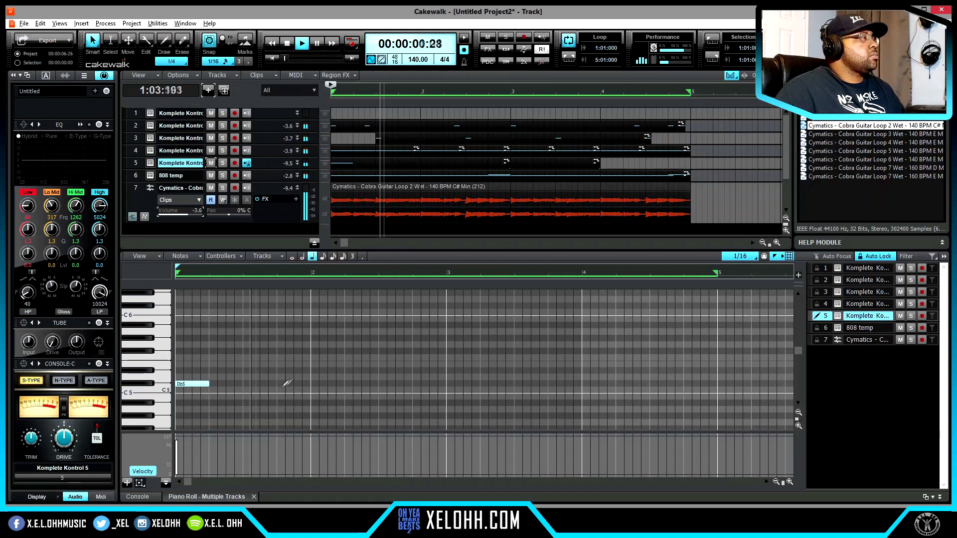
Step: Add a quarter note on Db5 at the start of bar 3 and an eighth note on C5 just before it
click(448, 390)
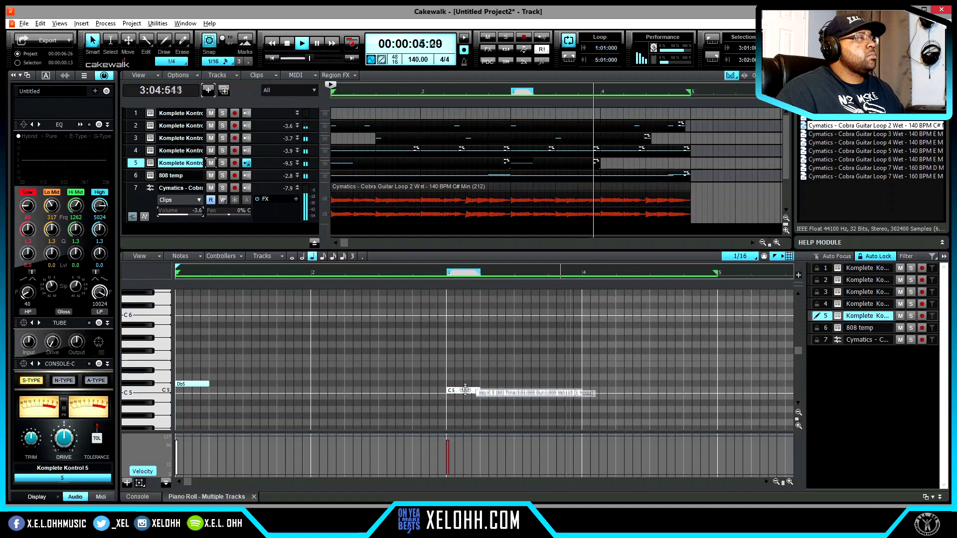
drag(465, 390, 465, 384)
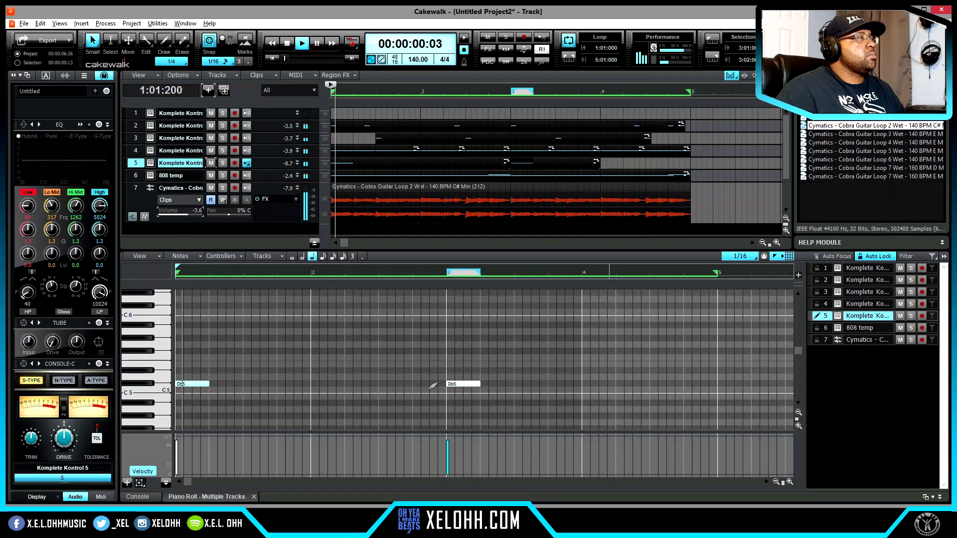
click(417, 390)
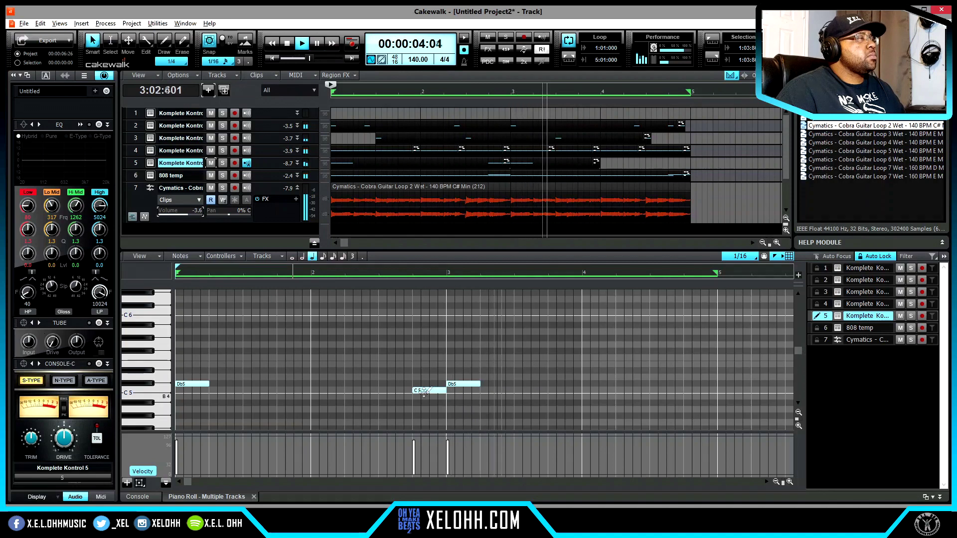
drag(419, 391, 430, 391)
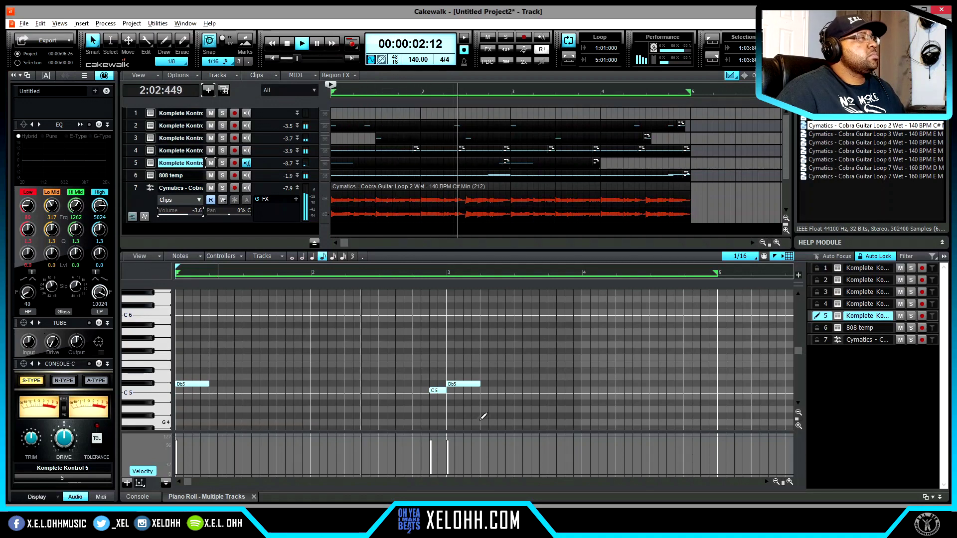
Step: Select all three notes of track 5 and transpose them up an octave to Db6 and C6
drag(481, 385, 190, 369)
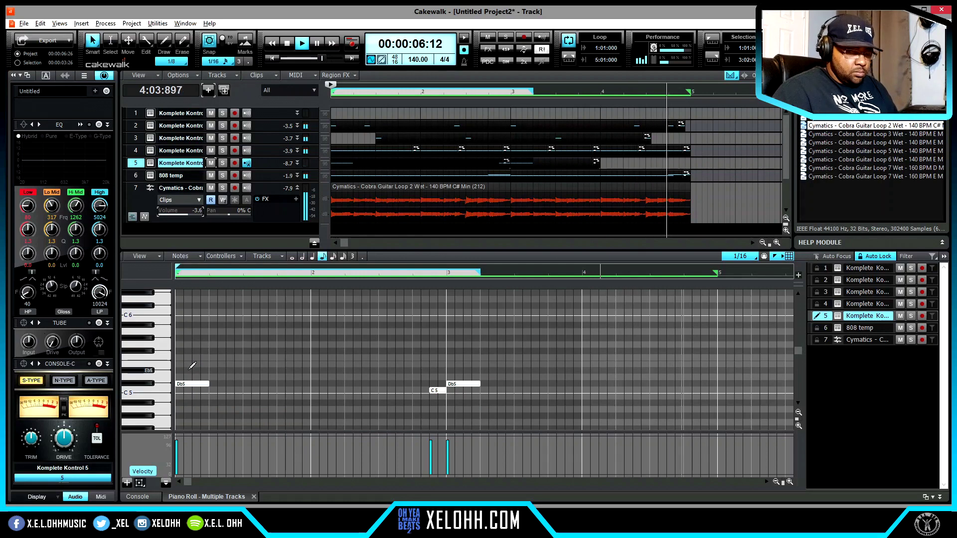
key(ctrl+shift+Up)
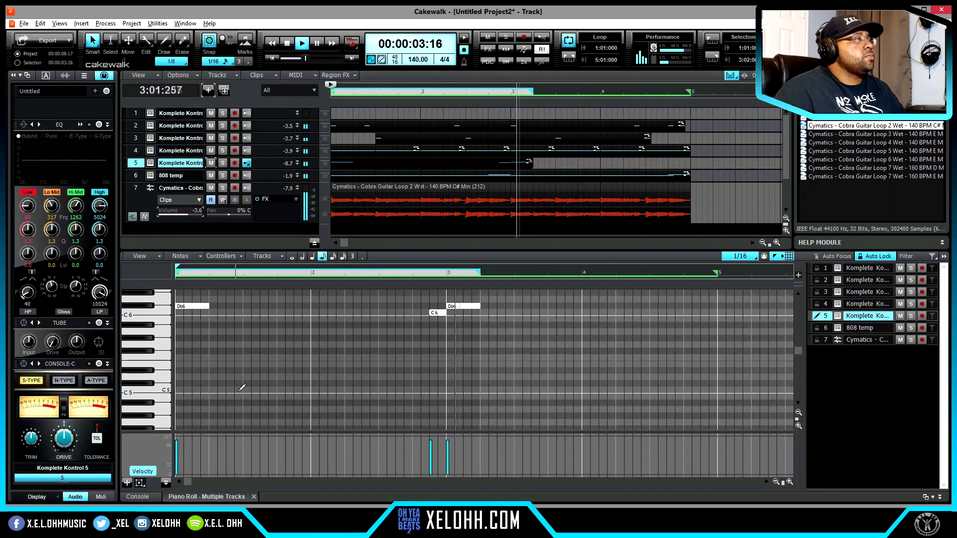
scroll(464, 401, up, 3)
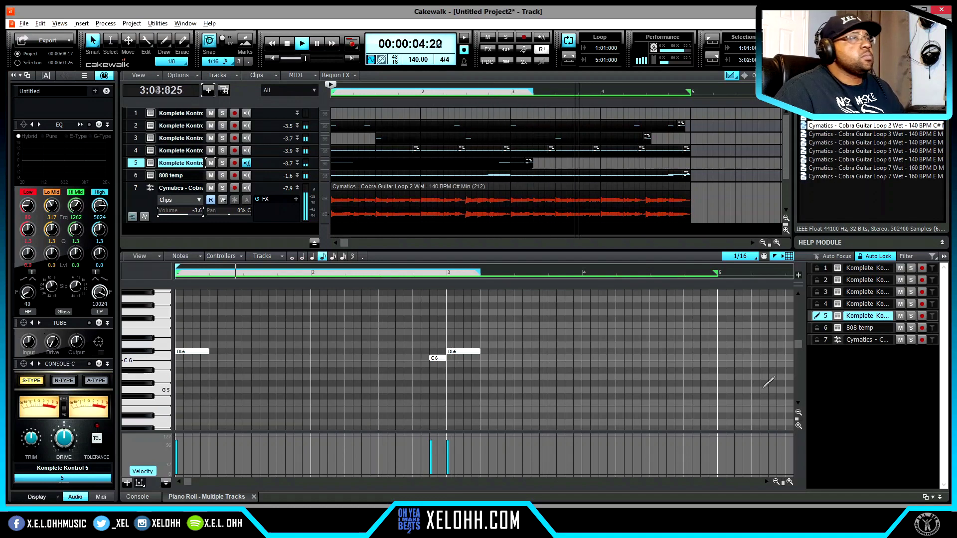
Step: Audition the Cymatics Fantasy one-shots in track 5's Komplete Kontrol and load the KEYS Bright - C sample into its sampler
click(838, 317)
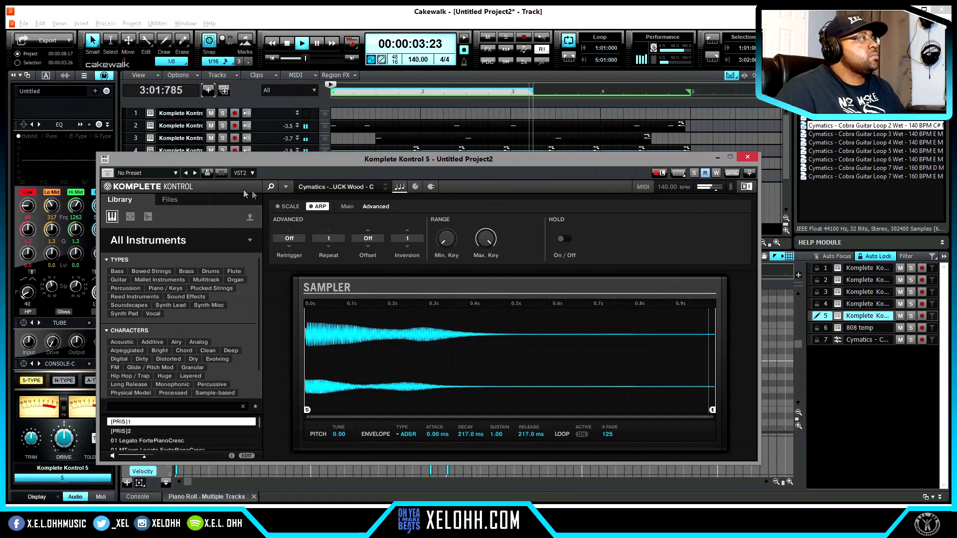
click(168, 201)
double_click(136, 276)
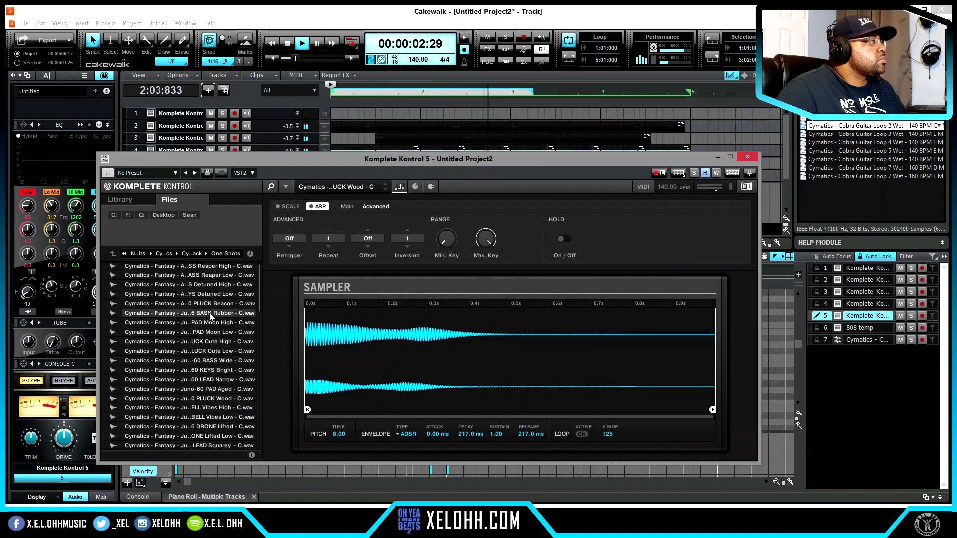
click(214, 294)
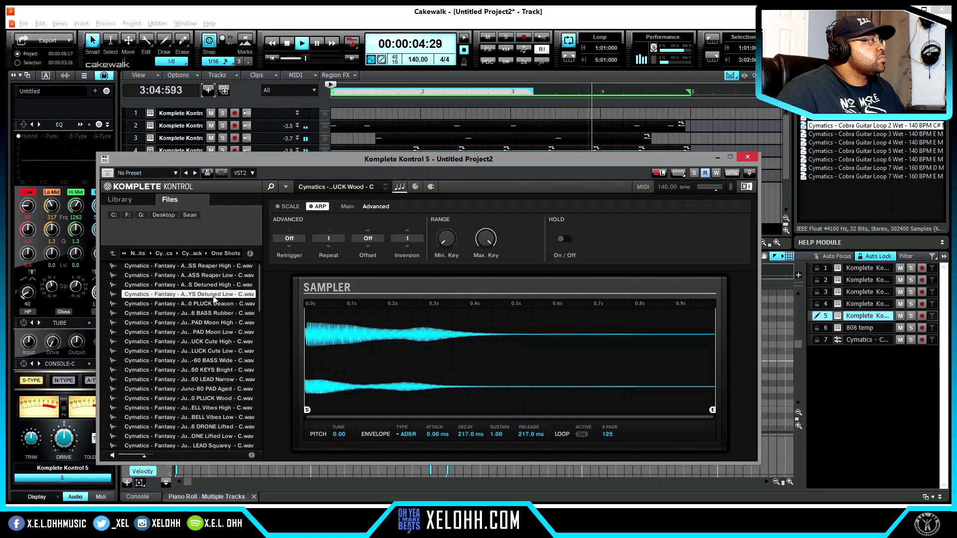
click(213, 286)
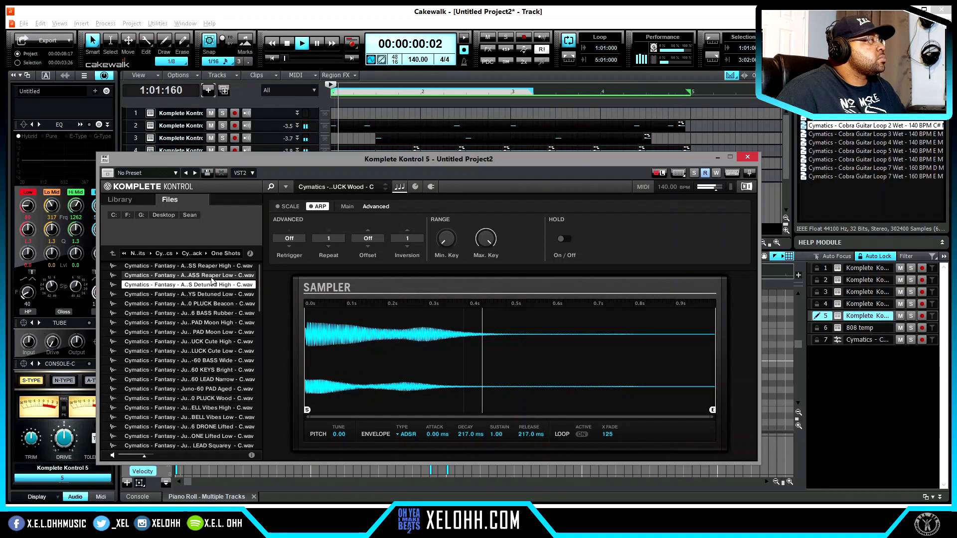
click(214, 275)
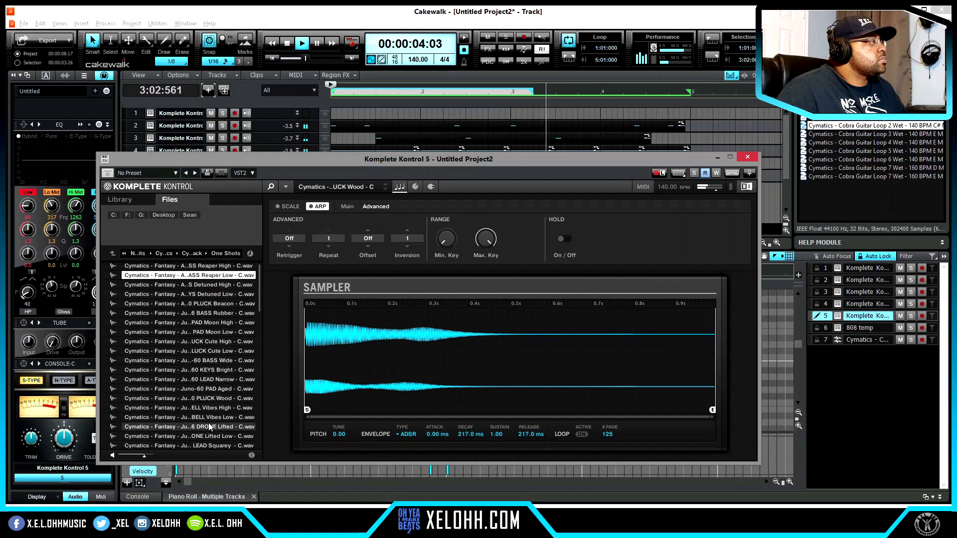
click(214, 398)
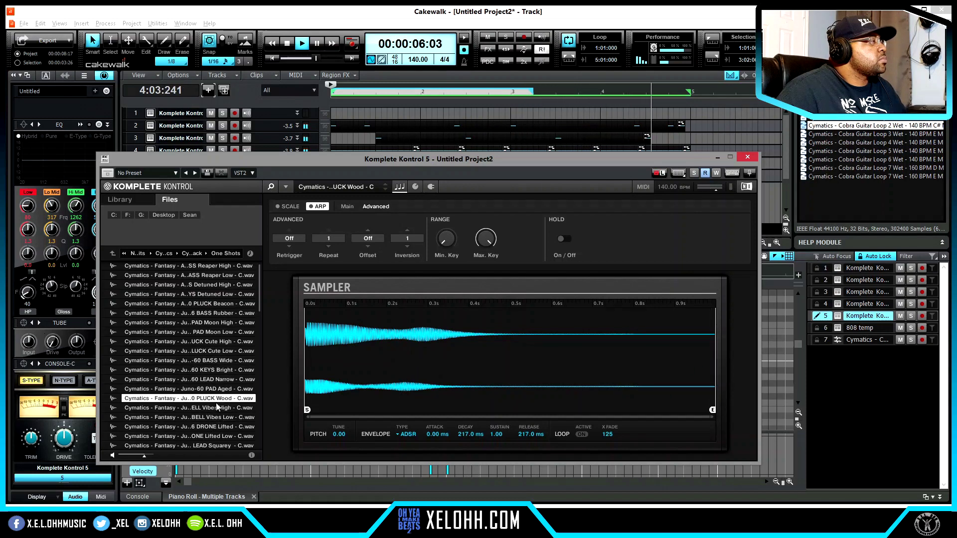
click(216, 380)
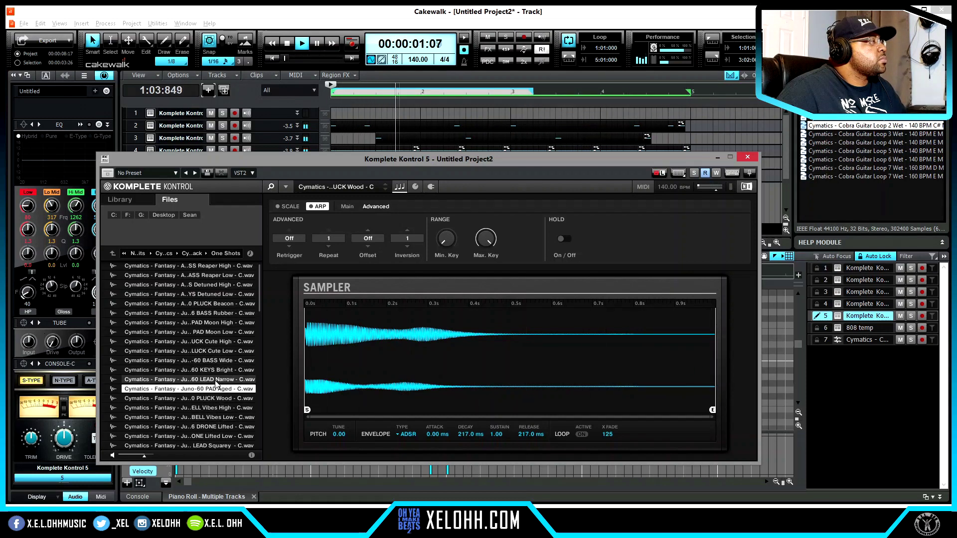
click(216, 371)
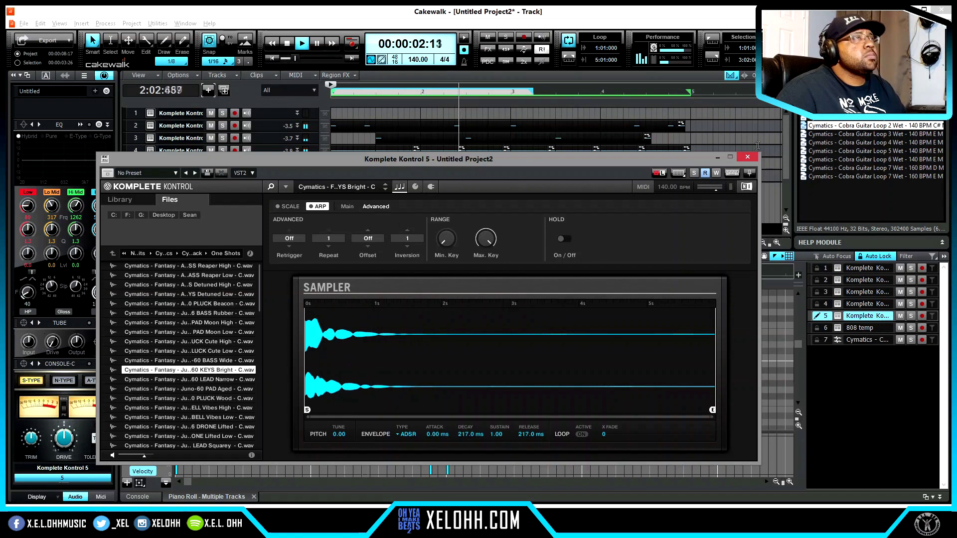
click(747, 158)
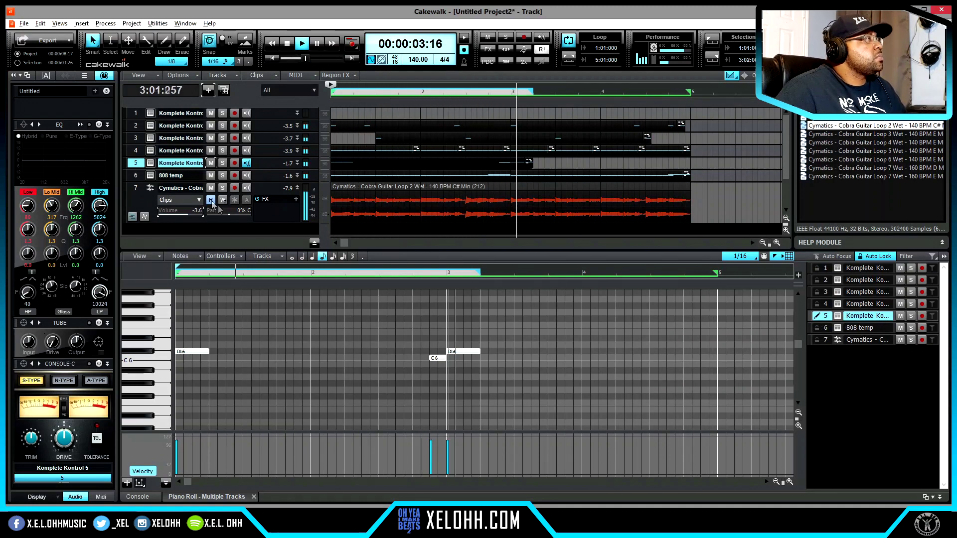
Step: Expand track 5 to lower its volume to -8.1, collapse it again, and stop playback
drag(274, 169, 273, 199)
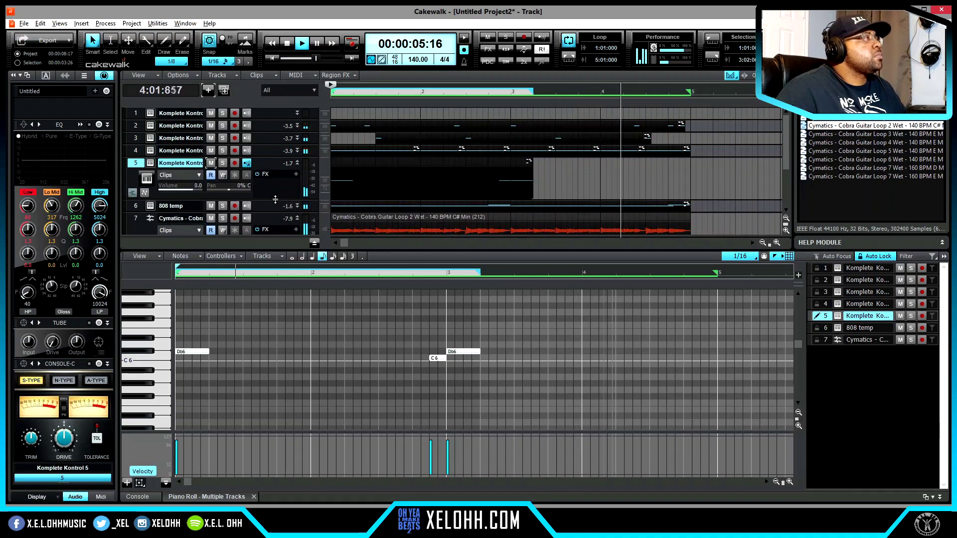
drag(183, 193, 190, 211)
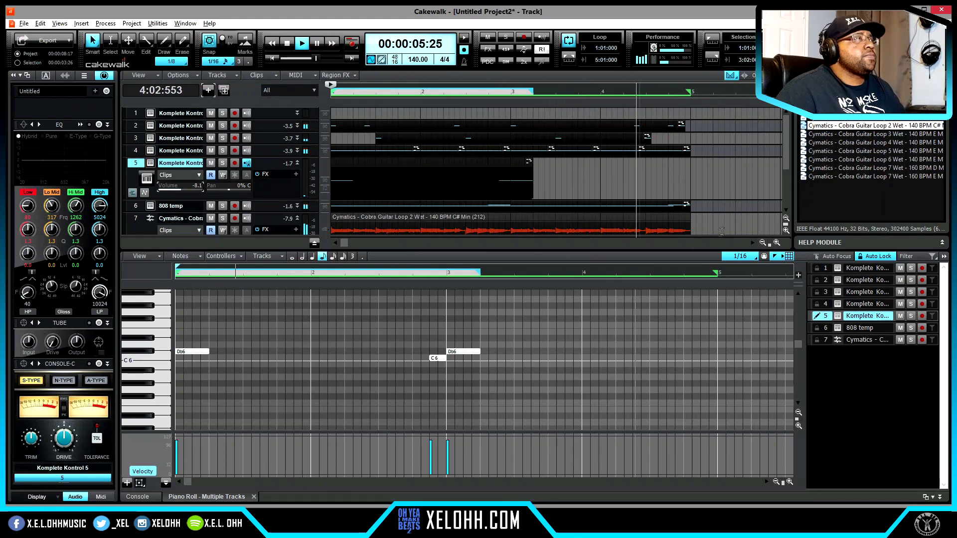
double_click(276, 219)
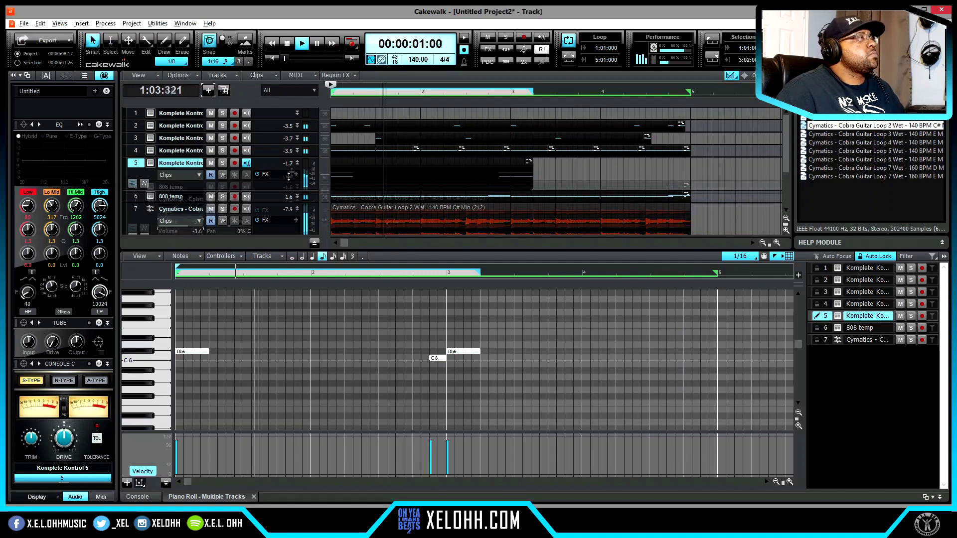
key(space)
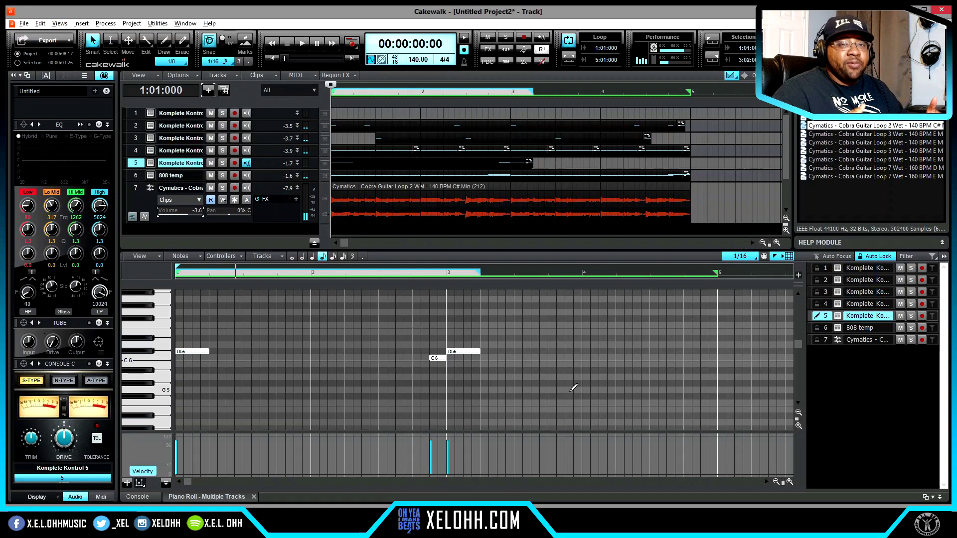